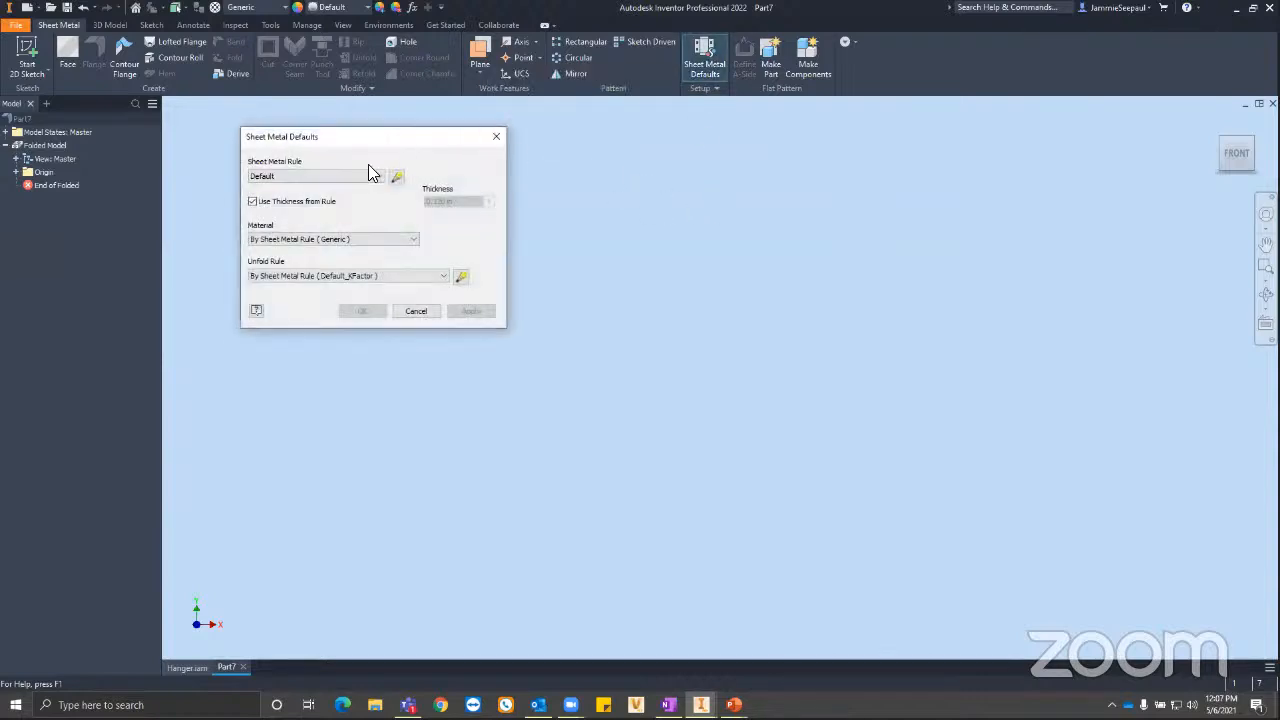
# Set the sheet metal defaults to a custom thickness of .25 in instead of the rule's, with Steel as the material.
pyautogui.click(274, 201)
pyautogui.moveTo(468, 203); pyautogui.dragTo(428, 204)
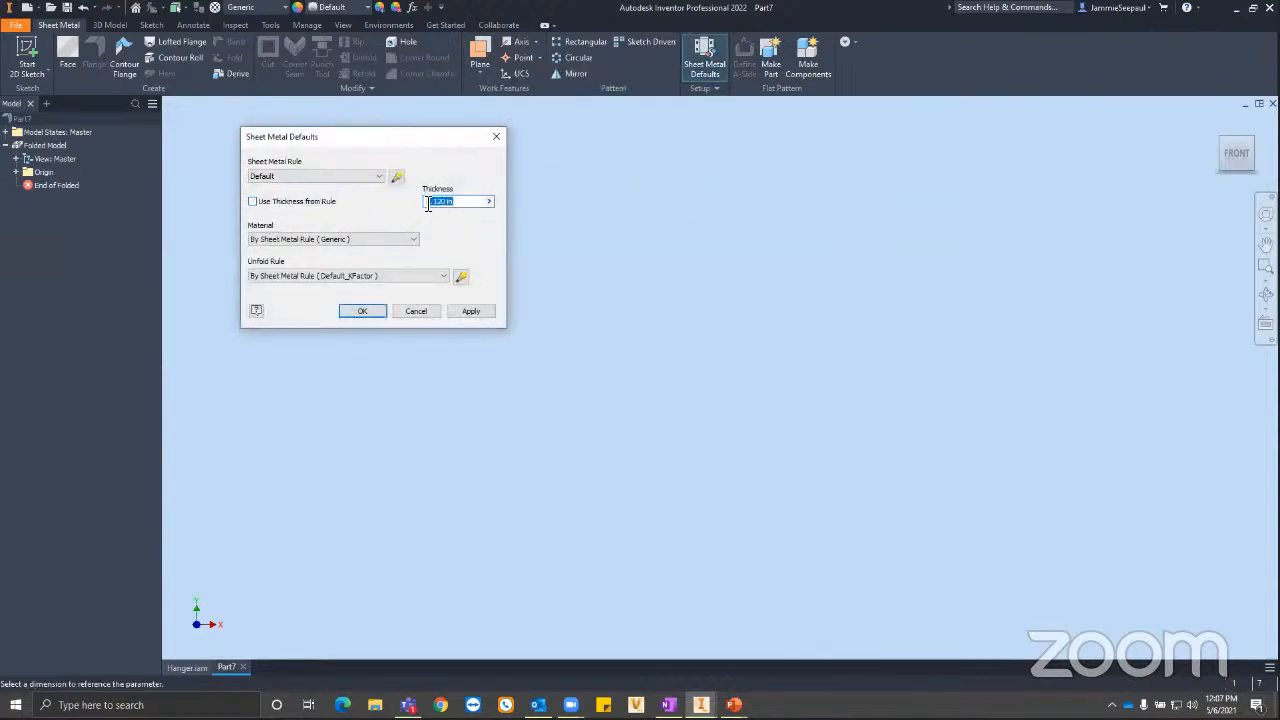
pyautogui.write('.25')
pyautogui.click(412, 240)
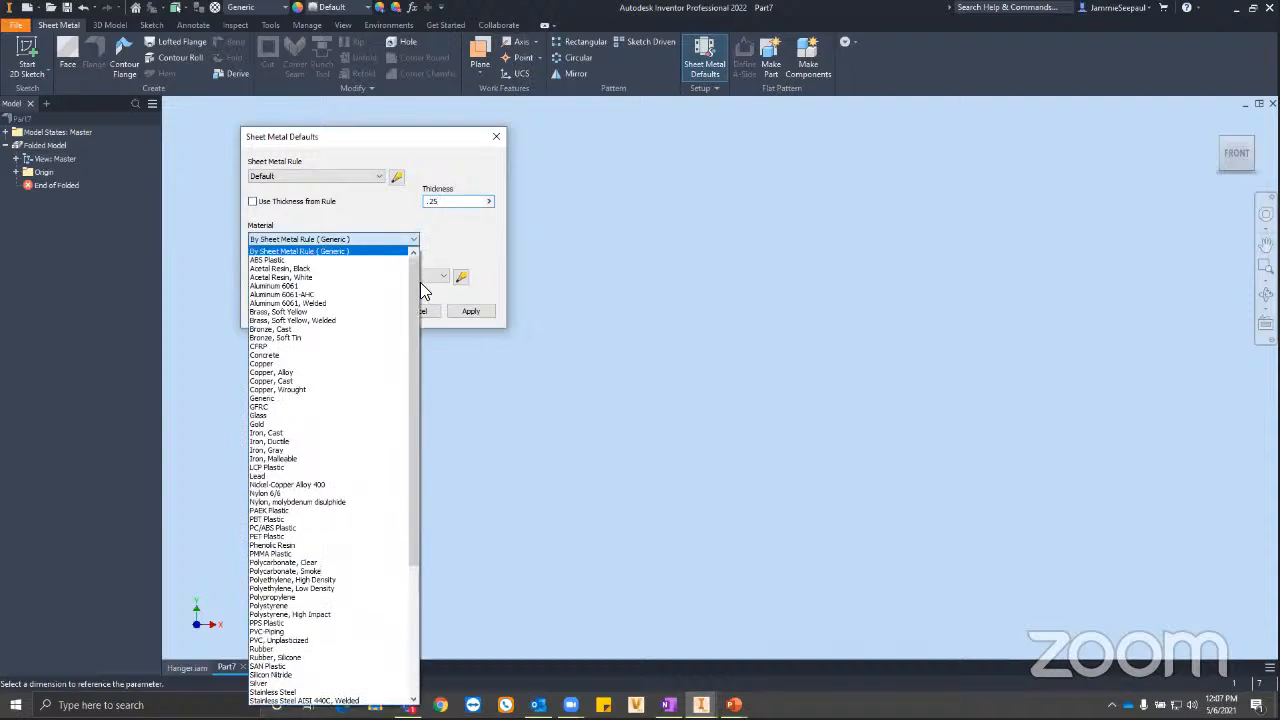
pyautogui.moveTo(414, 296); pyautogui.dragTo(368, 516)
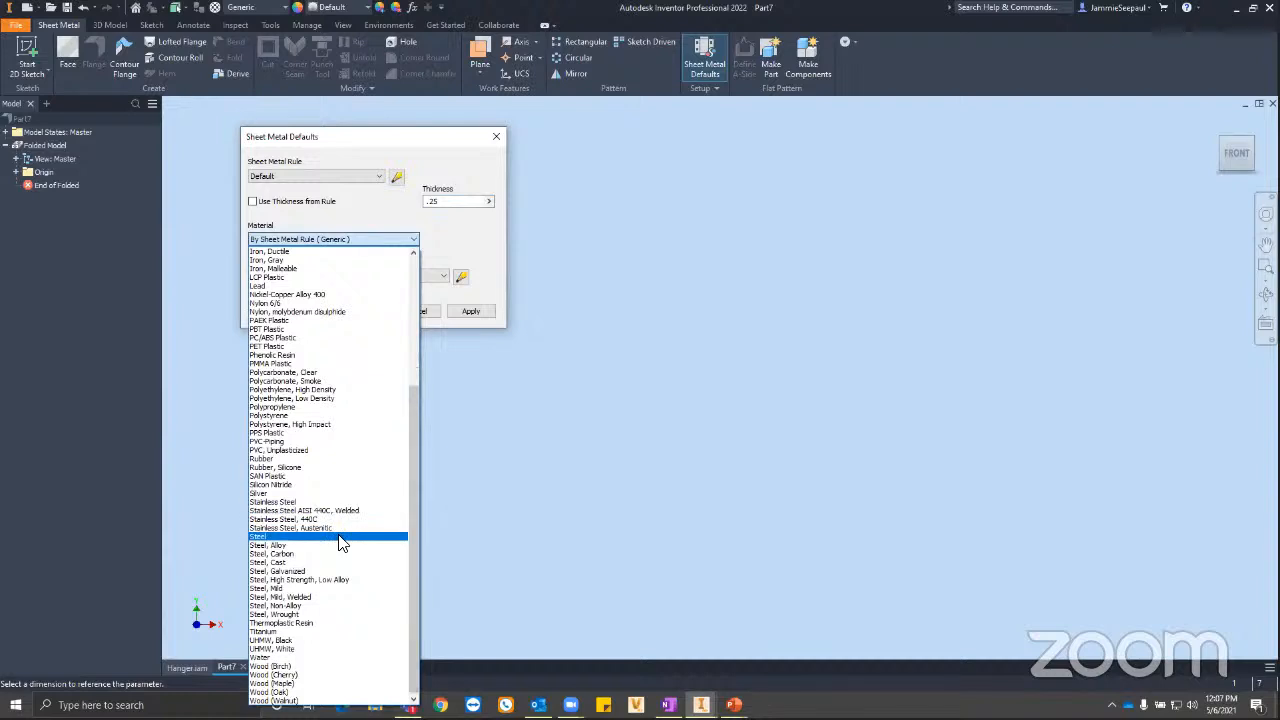
pyautogui.click(340, 536)
pyautogui.click(362, 311)
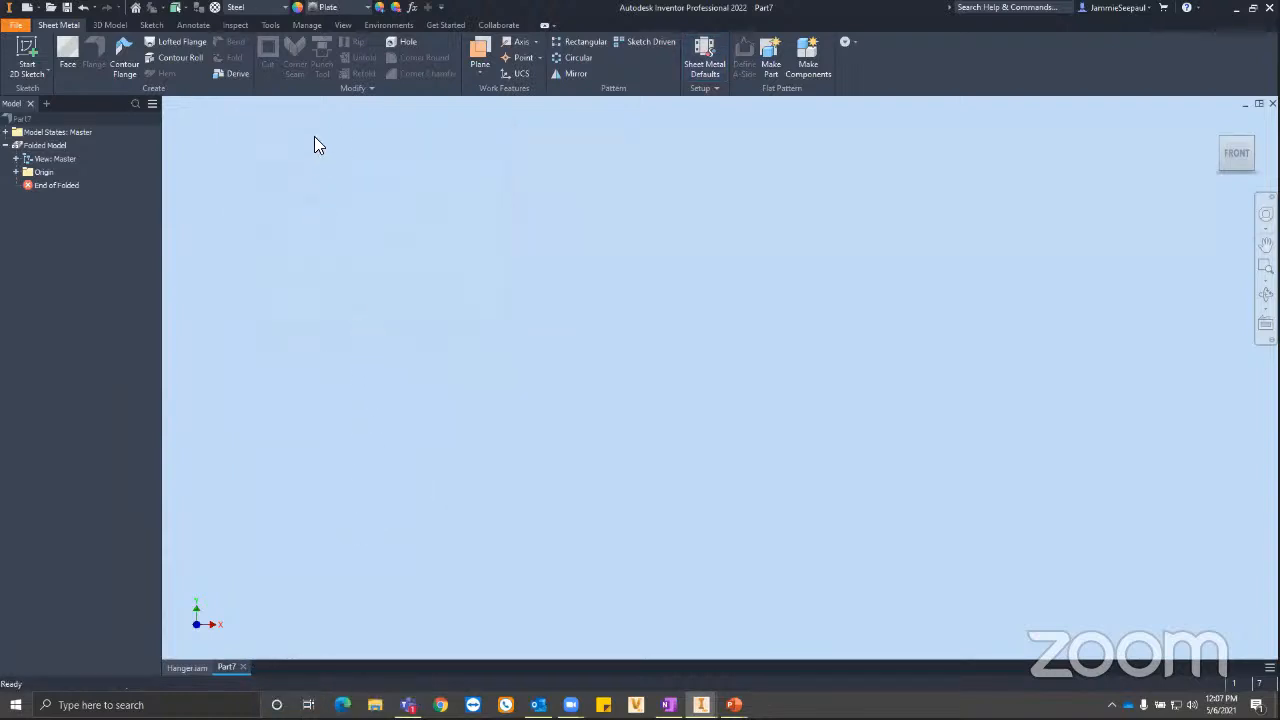
# Change the part's appearance to Steel.
pyautogui.click(367, 7)
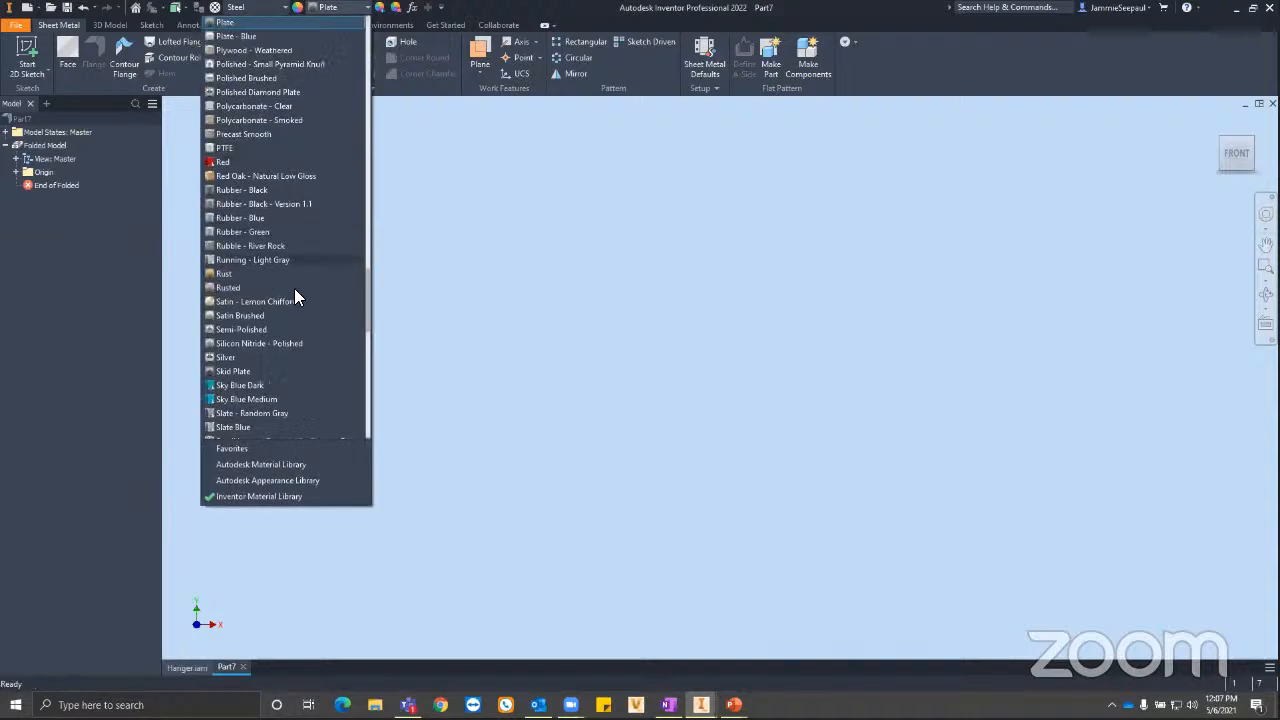
pyautogui.scroll(-2, 286, 300)
pyautogui.scroll(-7, 286, 300)
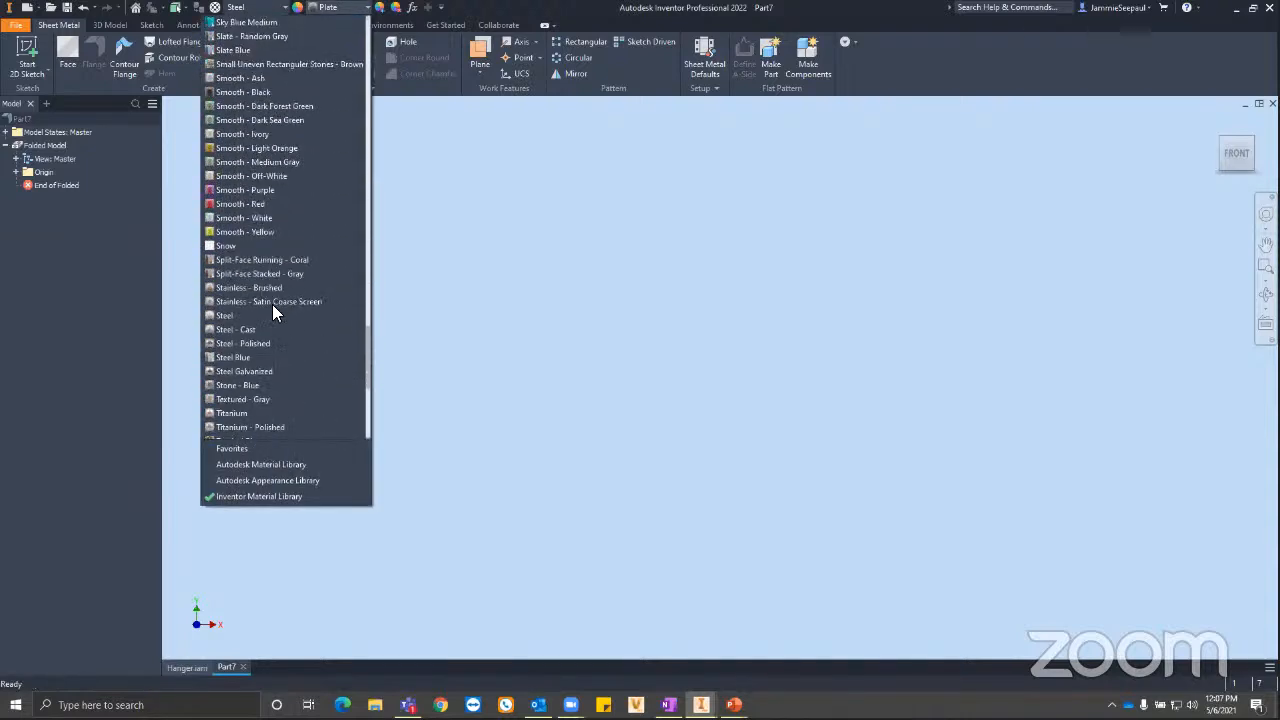
pyautogui.click(246, 316)
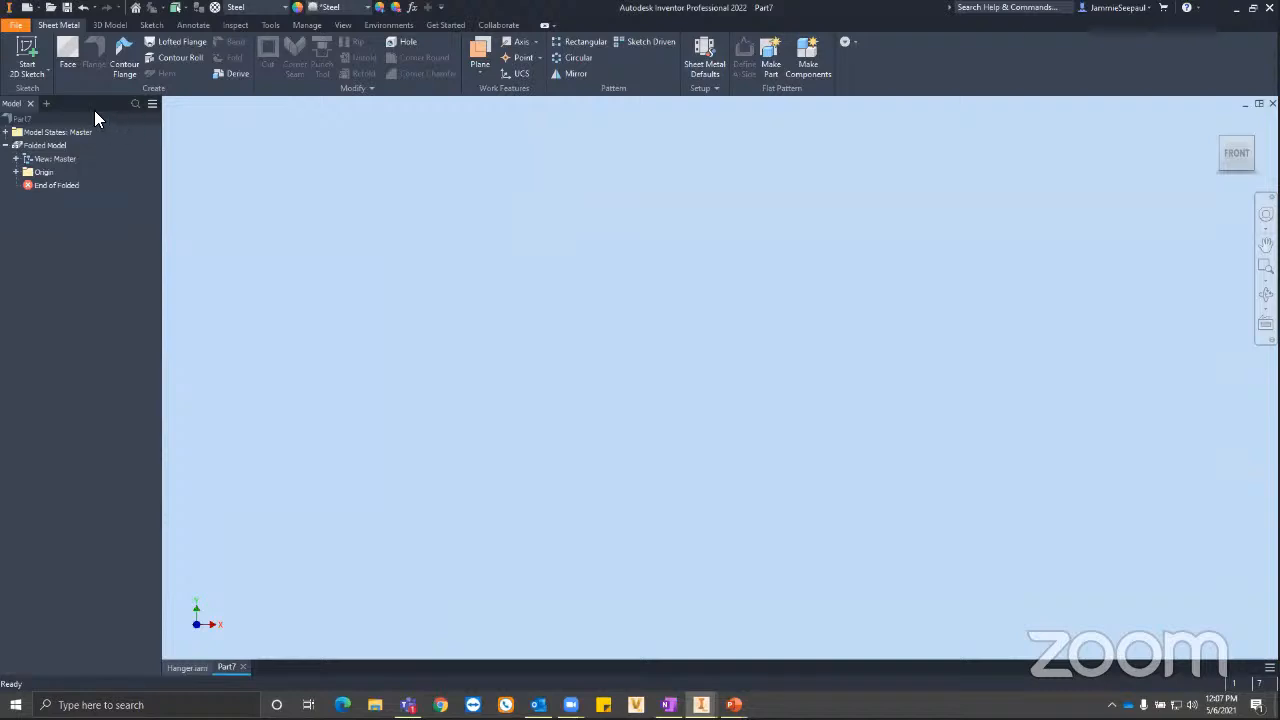
# Sketch a 16 in wide by 30 in high rectangle centred on the origin on the front (XY) plane and finish the sketch.
pyautogui.click(24, 55)
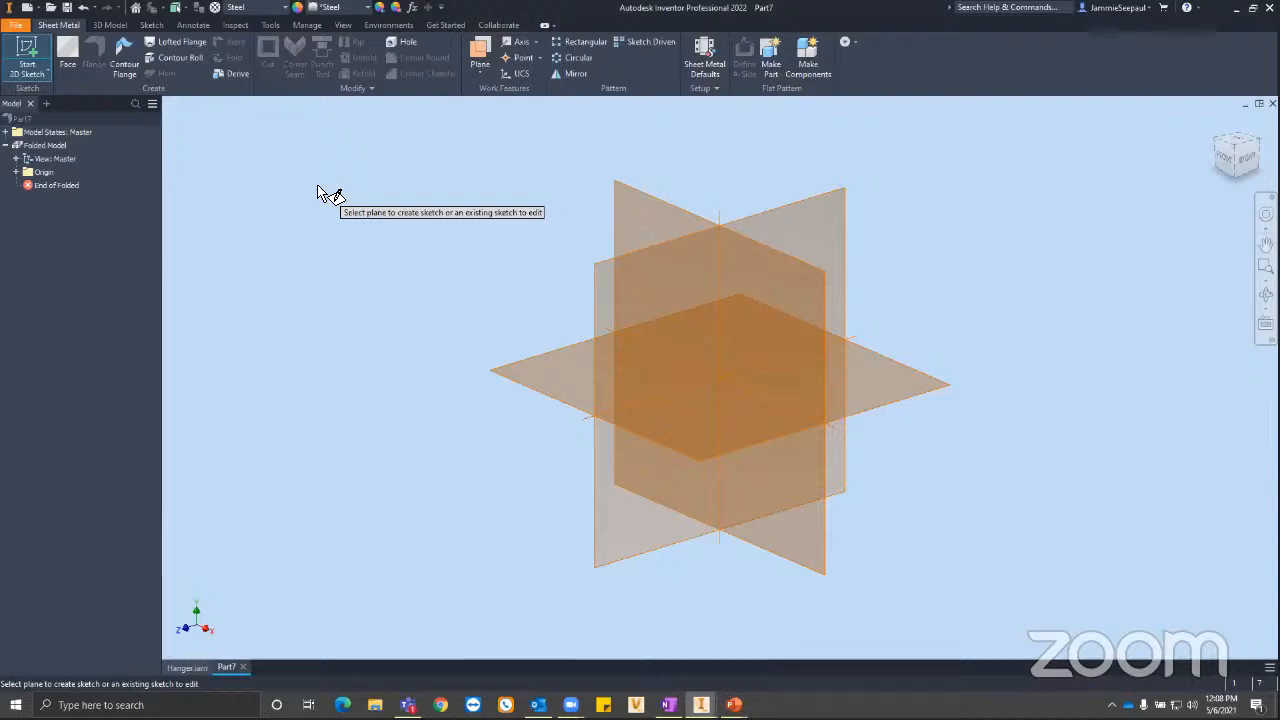
pyautogui.click(621, 204)
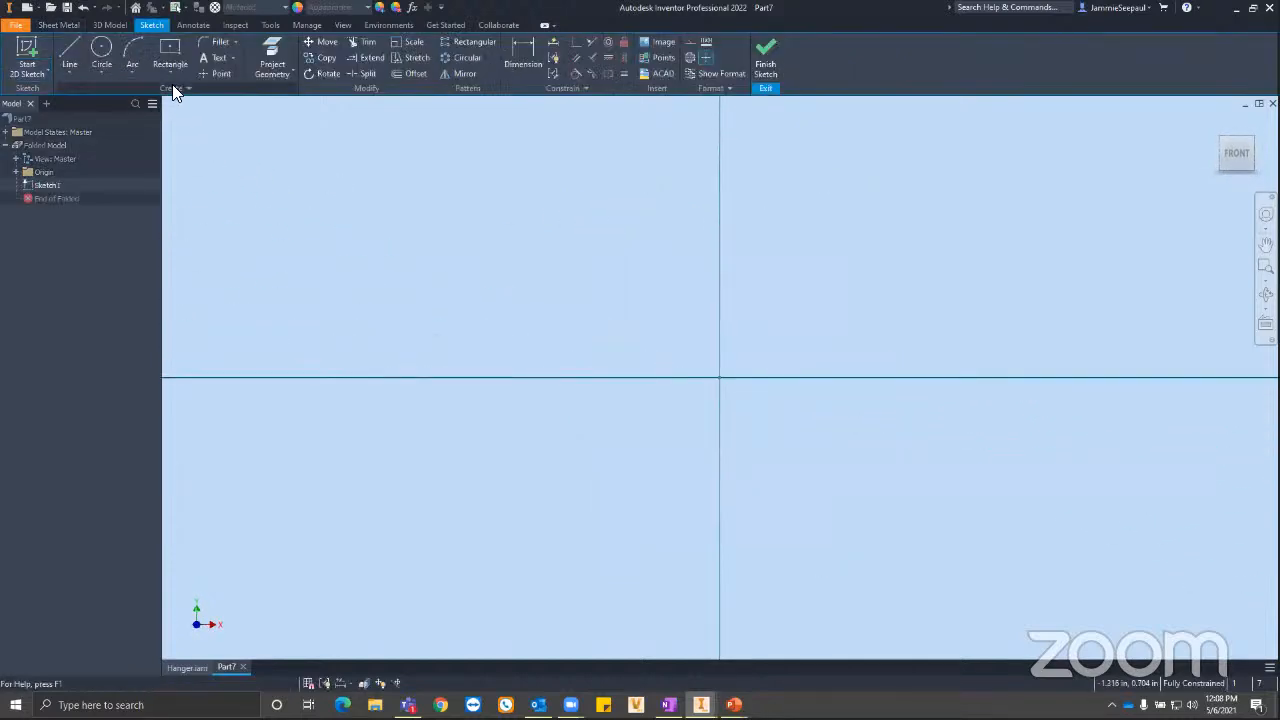
pyautogui.click(180, 60)
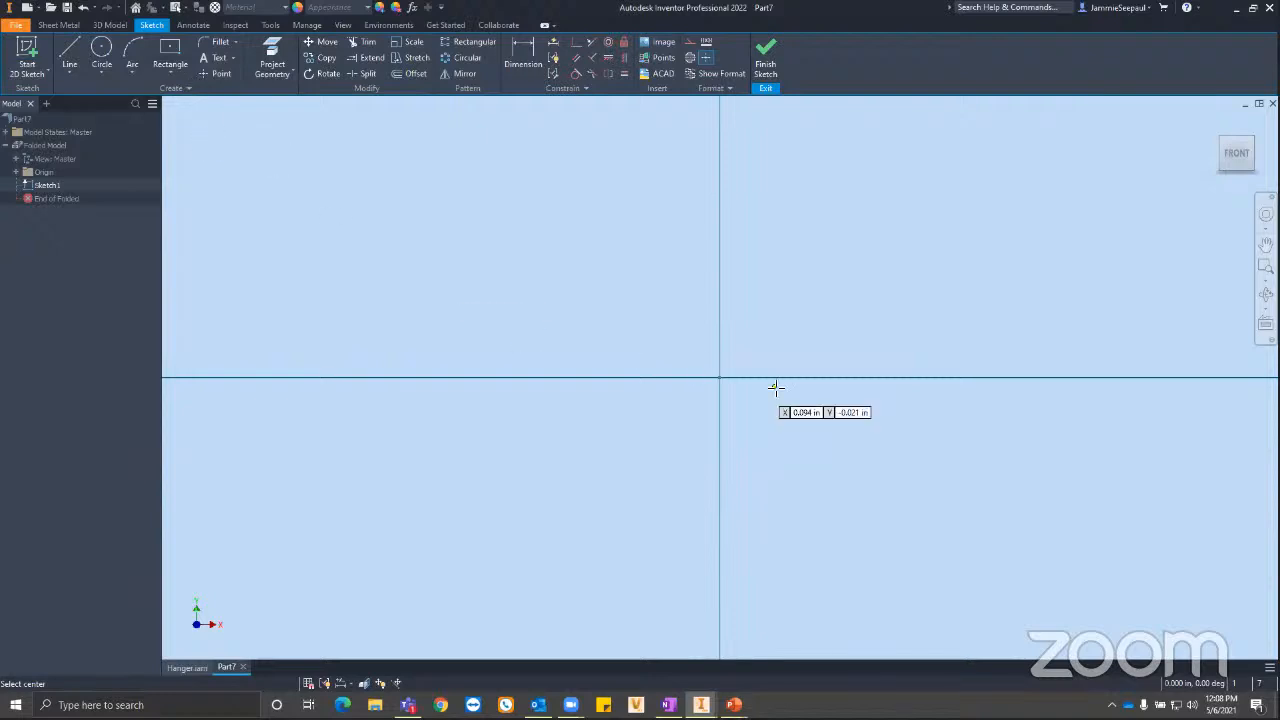
pyautogui.click(718, 378)
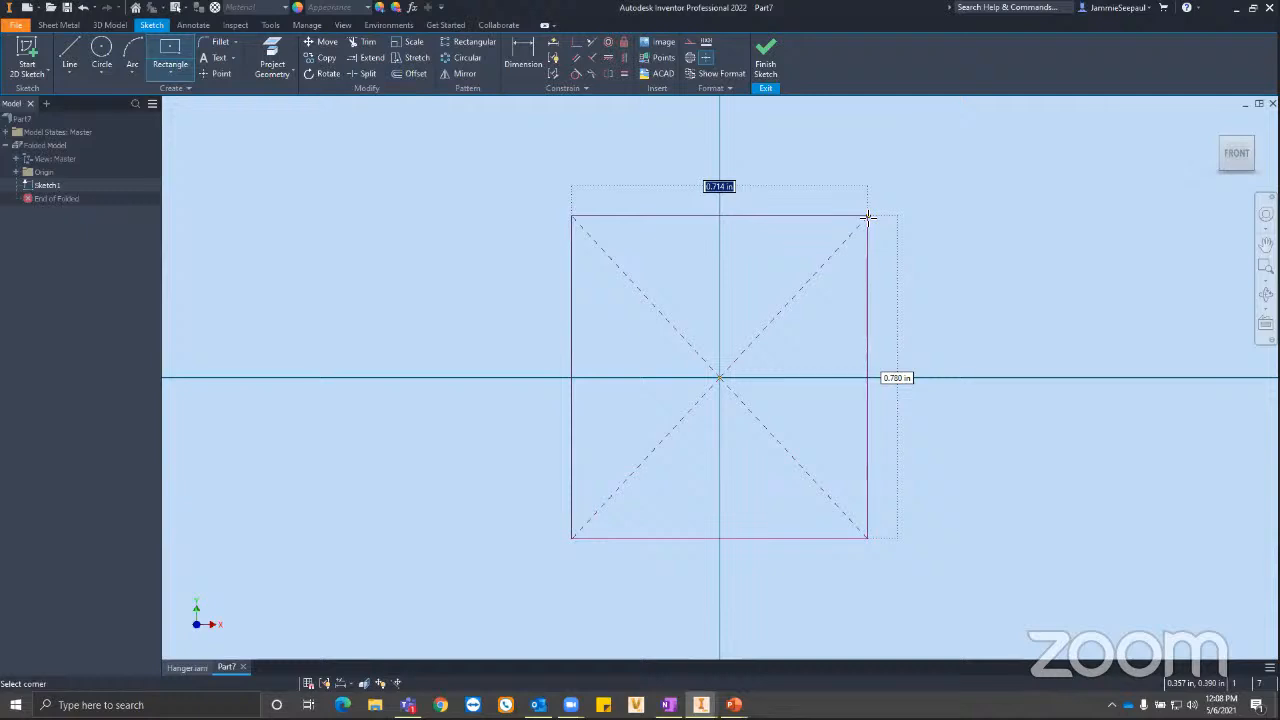
pyautogui.write('16')
pyautogui.press('Tab')
pyautogui.write('30')
pyautogui.press('Return')
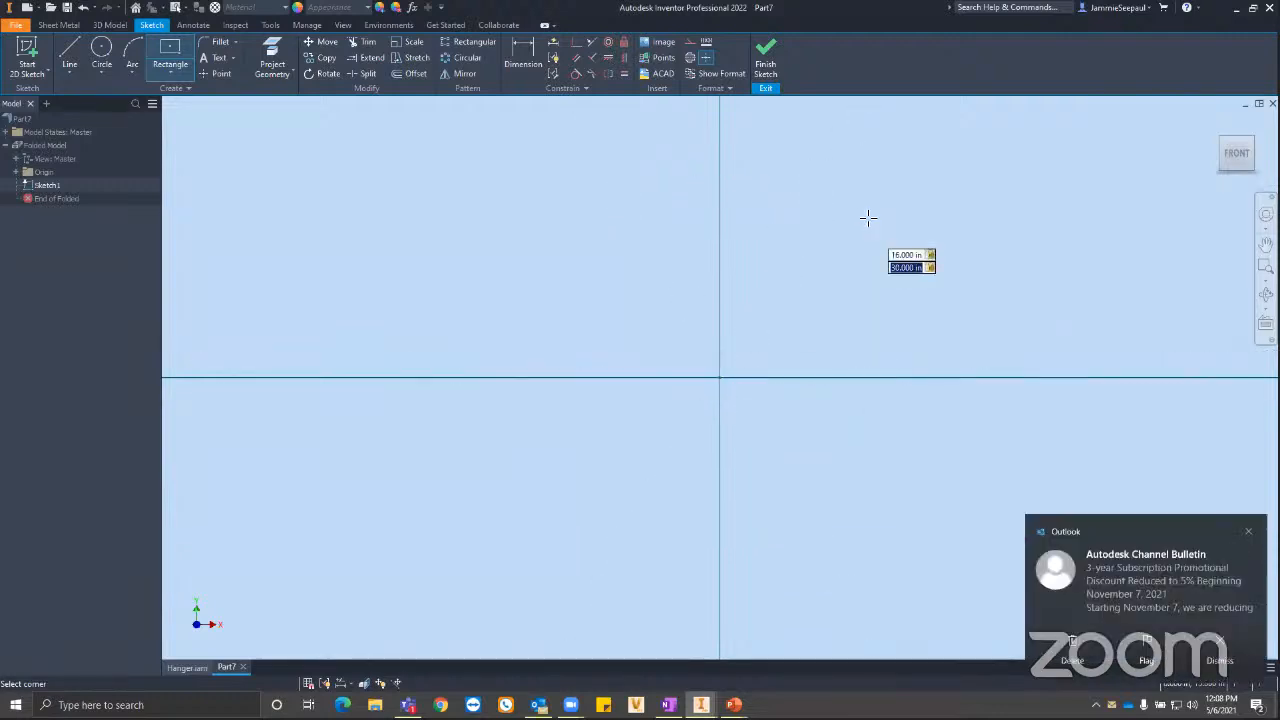
pyautogui.click(1248, 532)
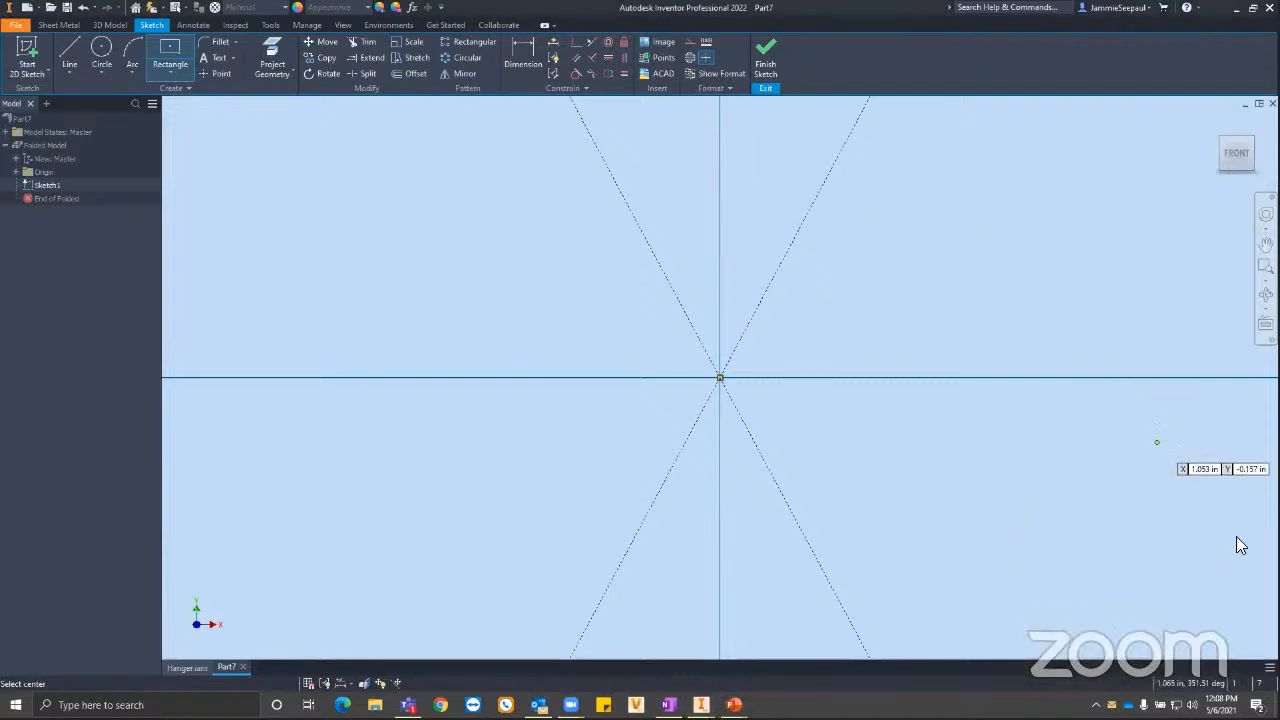
pyautogui.middleClick(742, 339)
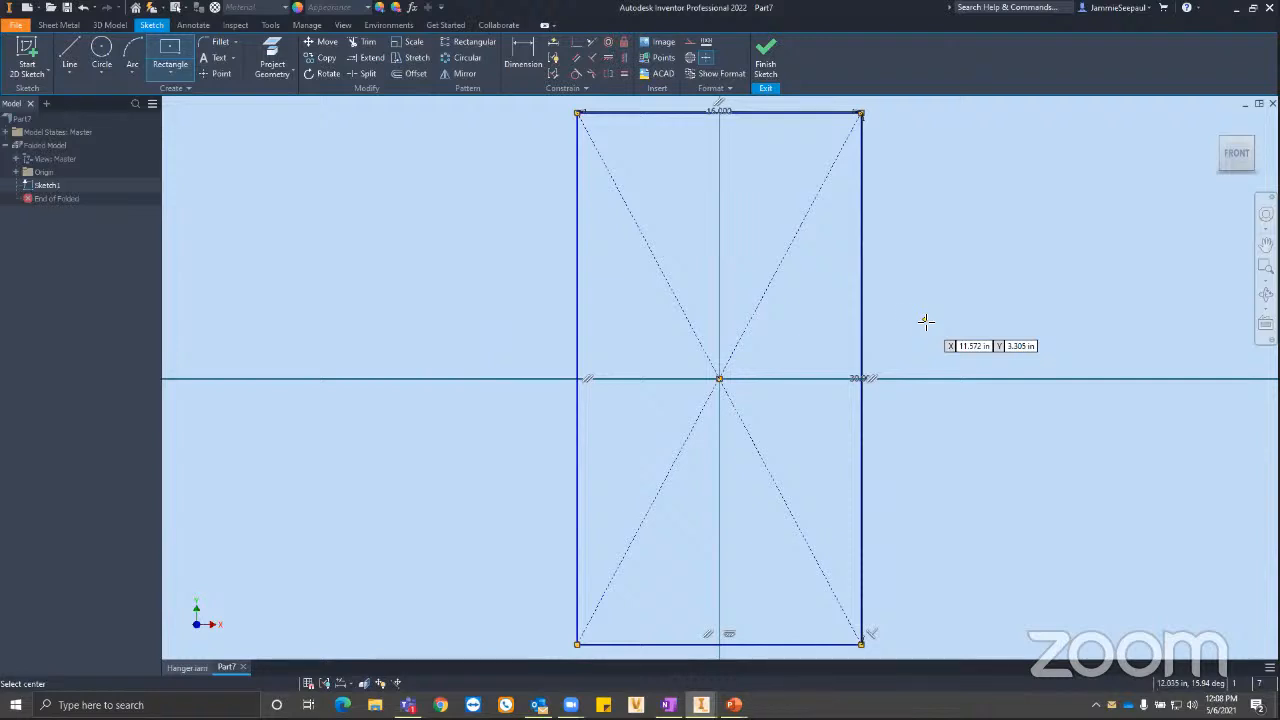
pyautogui.press('Escape')
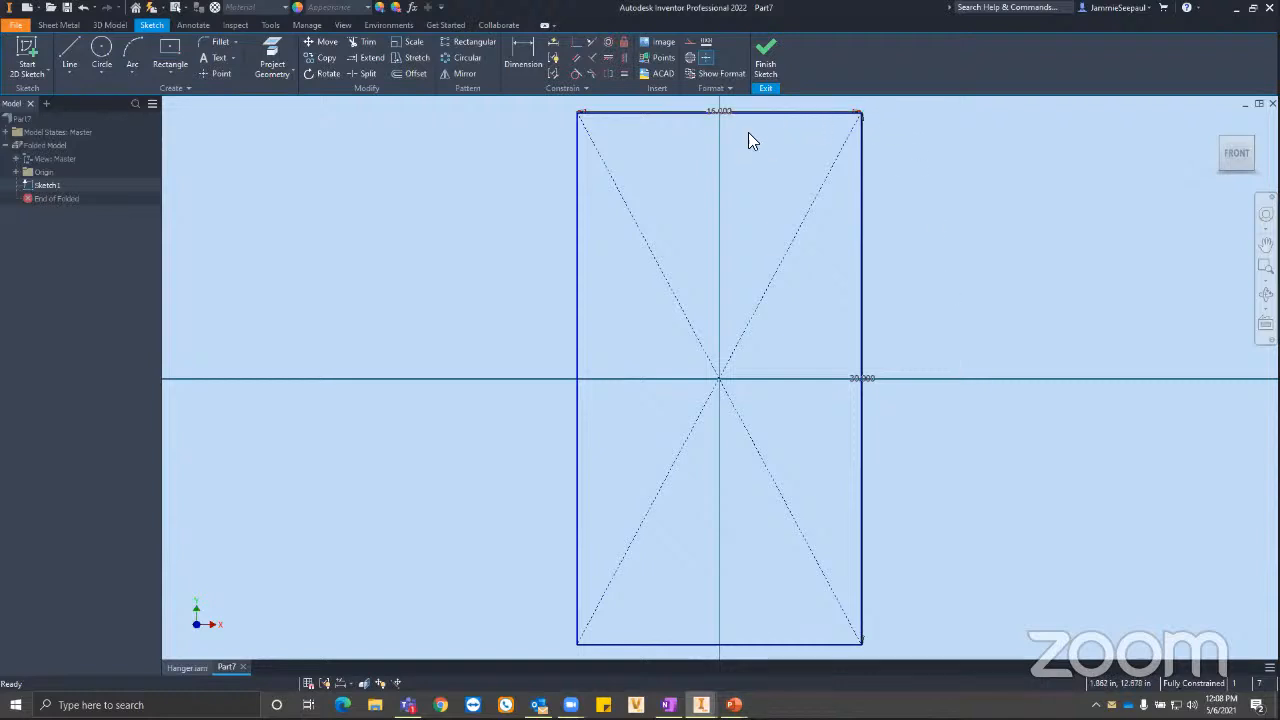
pyautogui.click(765, 58)
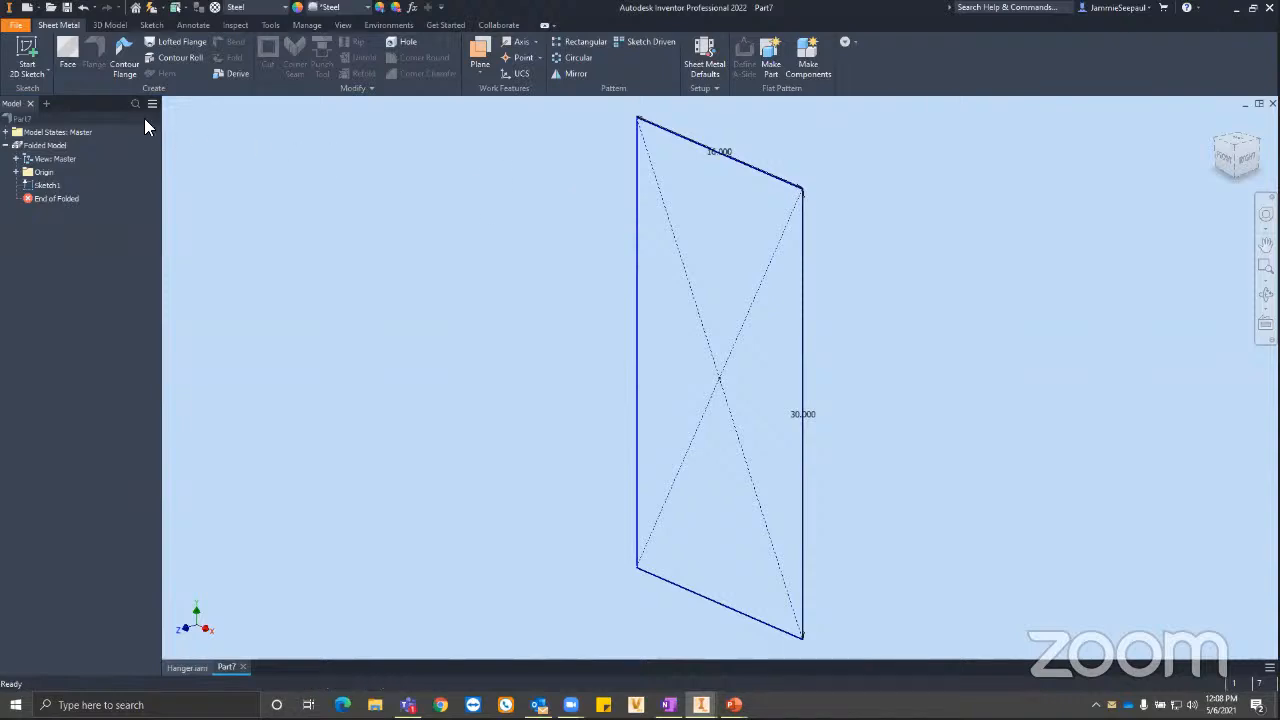
# Create a sheet metal face from the rectangle with its thickness offset to both sides of the sketch.
pyautogui.click(70, 64)
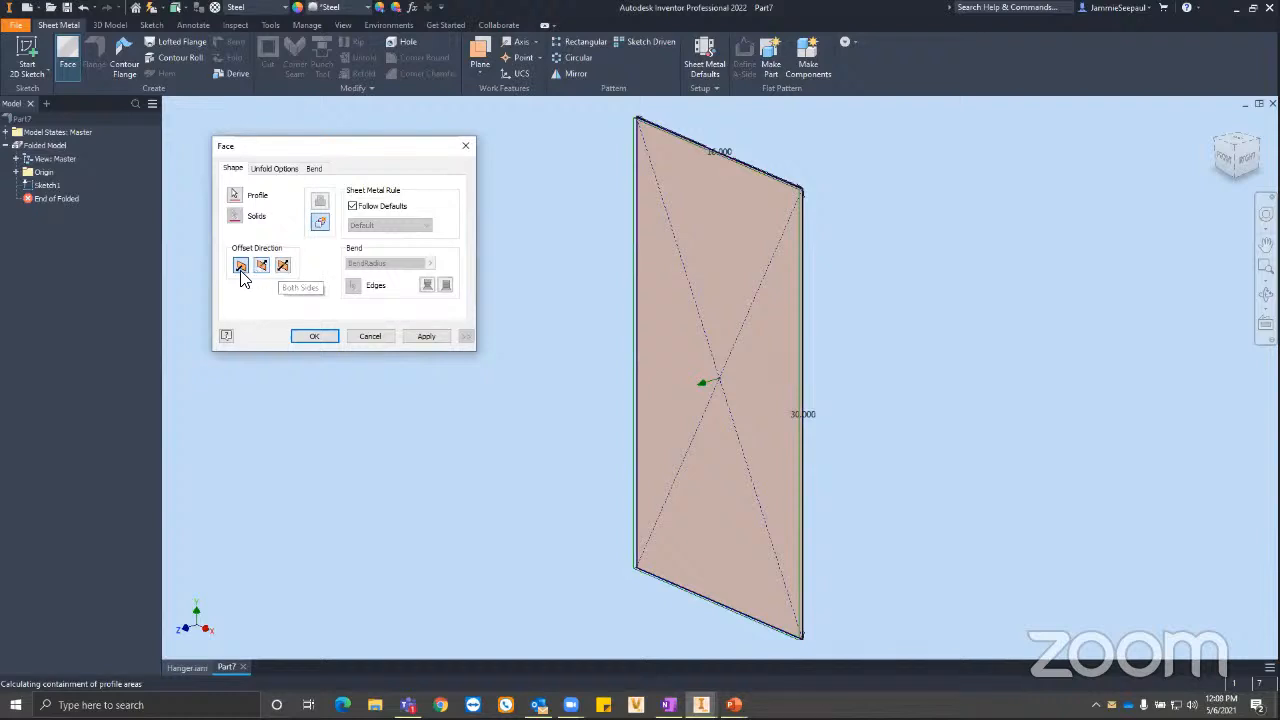
pyautogui.click(281, 267)
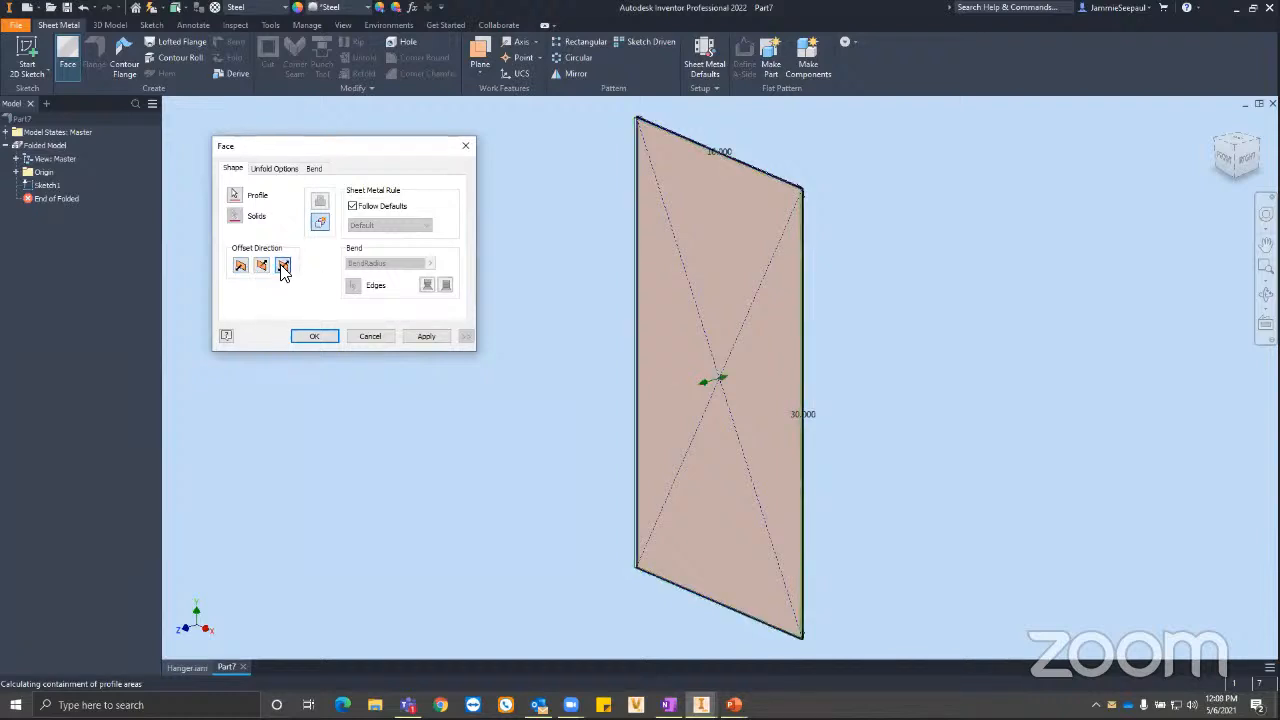
pyautogui.click(314, 337)
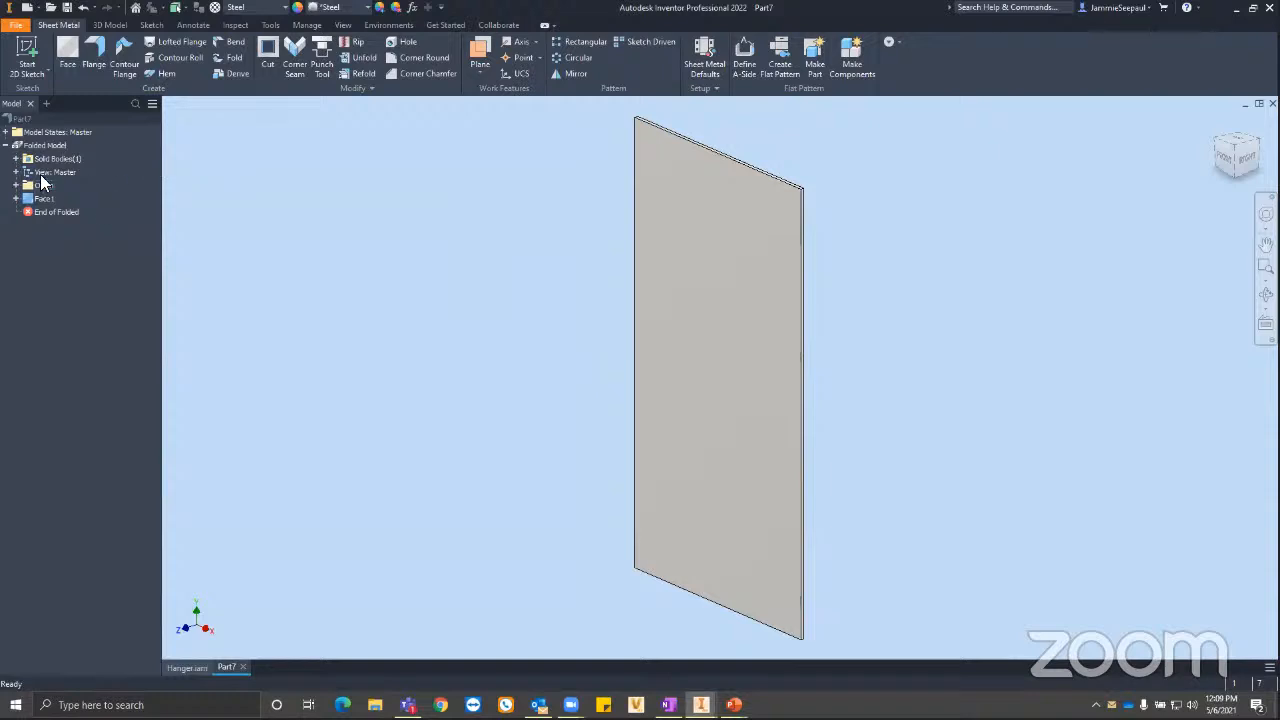
# Add two new model states to the part.
pyautogui.click(6, 132)
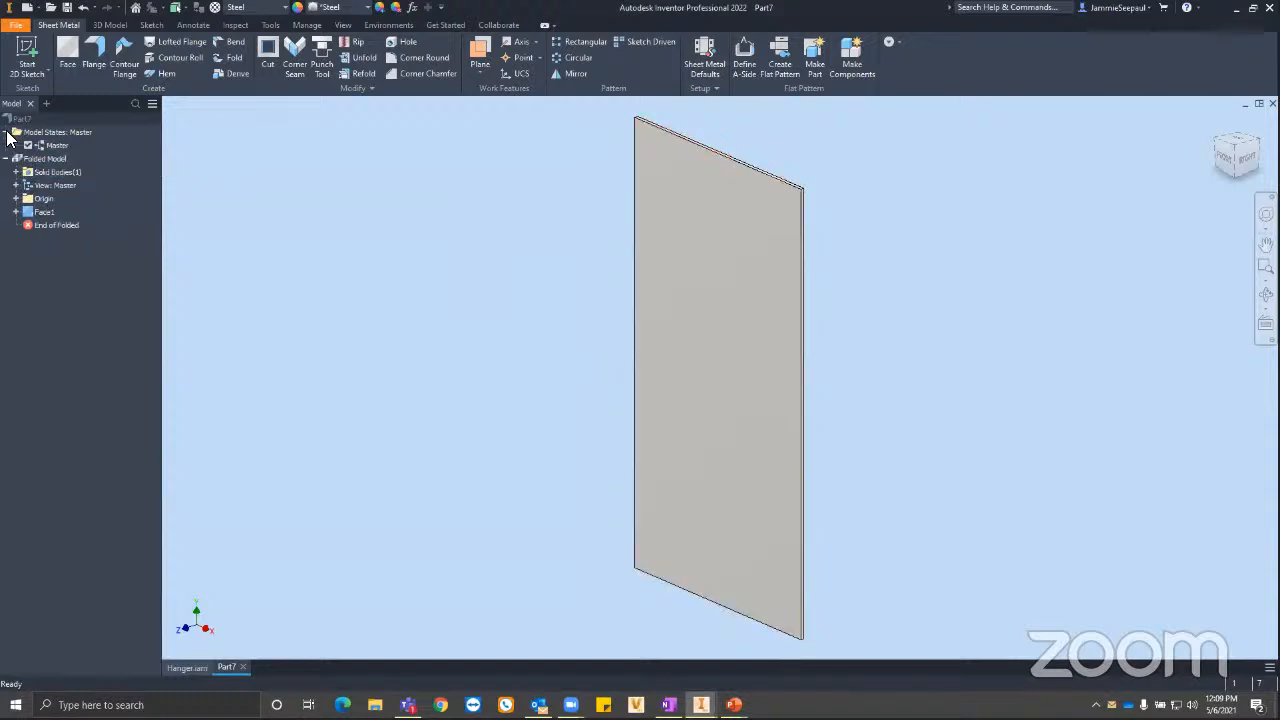
pyautogui.rightClick(74, 133)
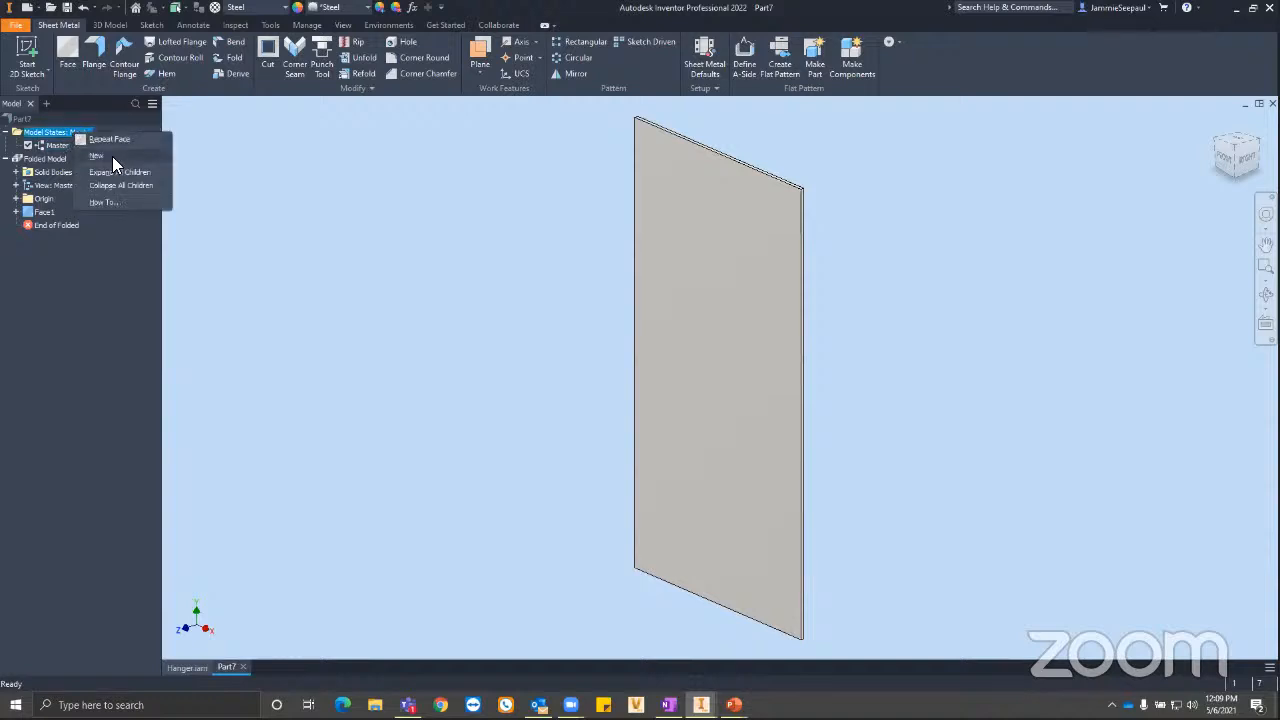
pyautogui.click(110, 157)
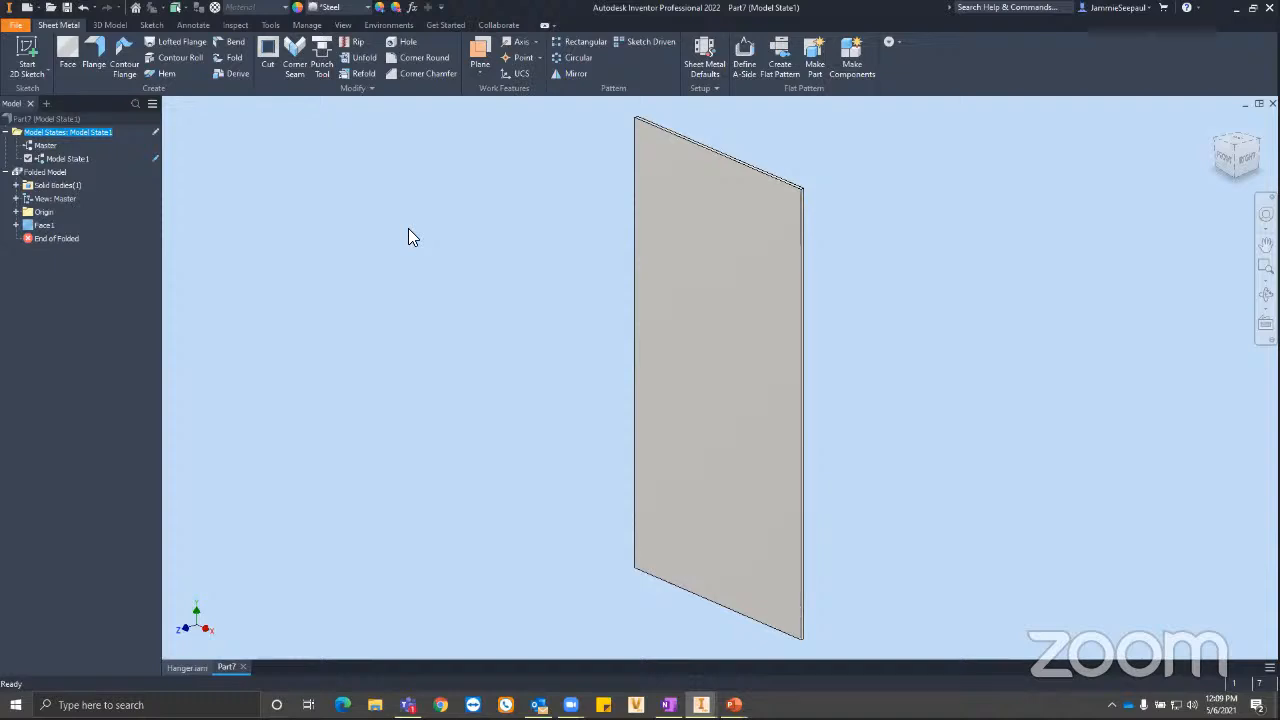
pyautogui.rightClick(60, 132)
pyautogui.click(92, 152)
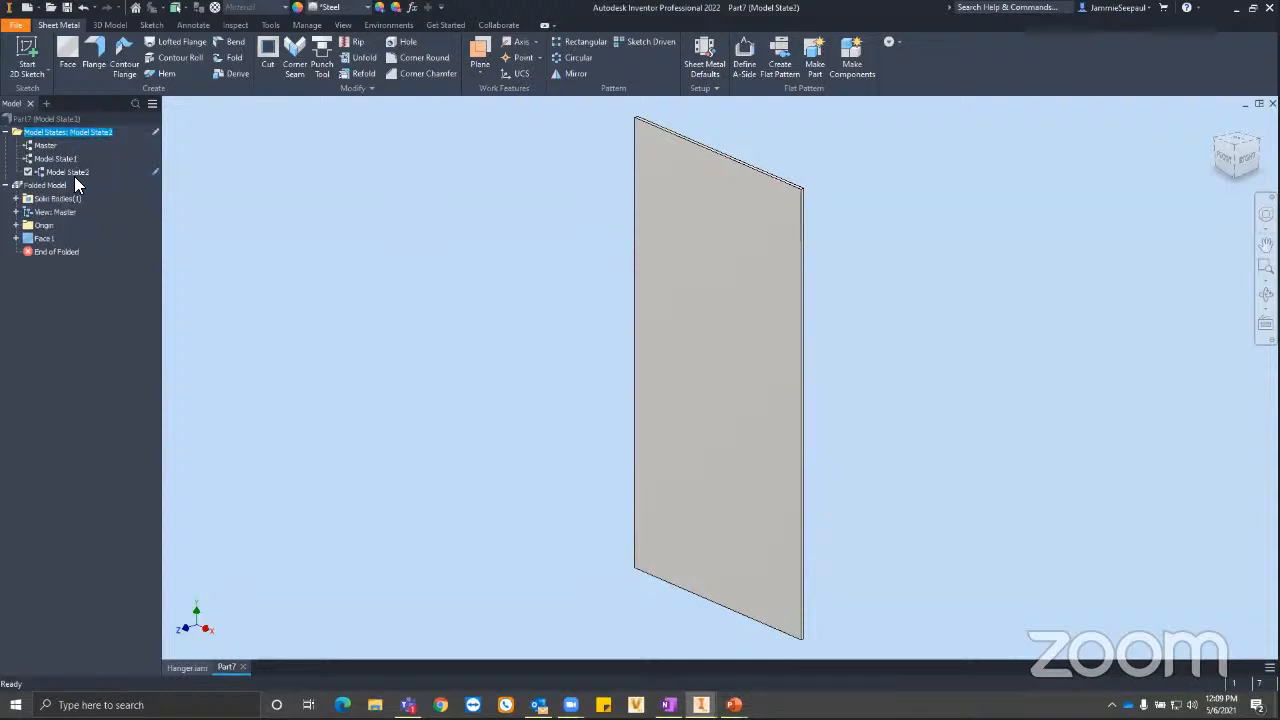
pyautogui.click(338, 262)
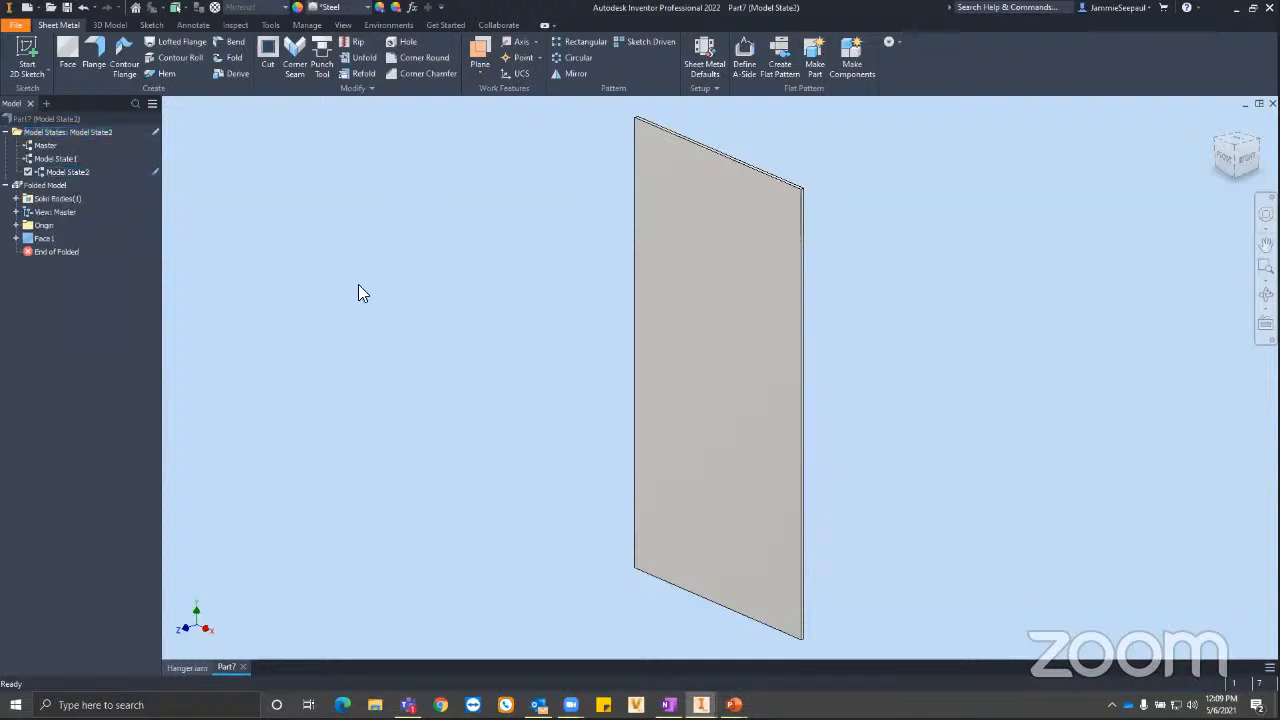
# Start a sketch on the plate's front face and paste the copied cutout profile geometry into it.
pyautogui.press('s')
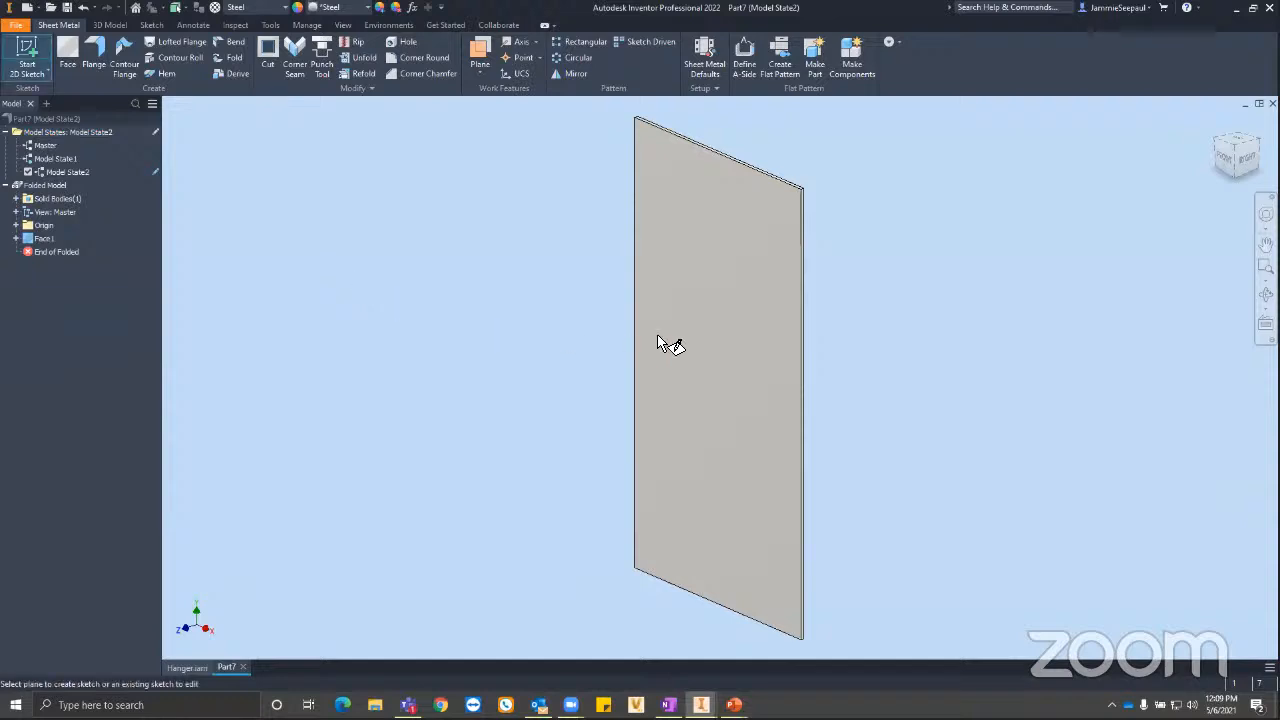
pyautogui.click(712, 337)
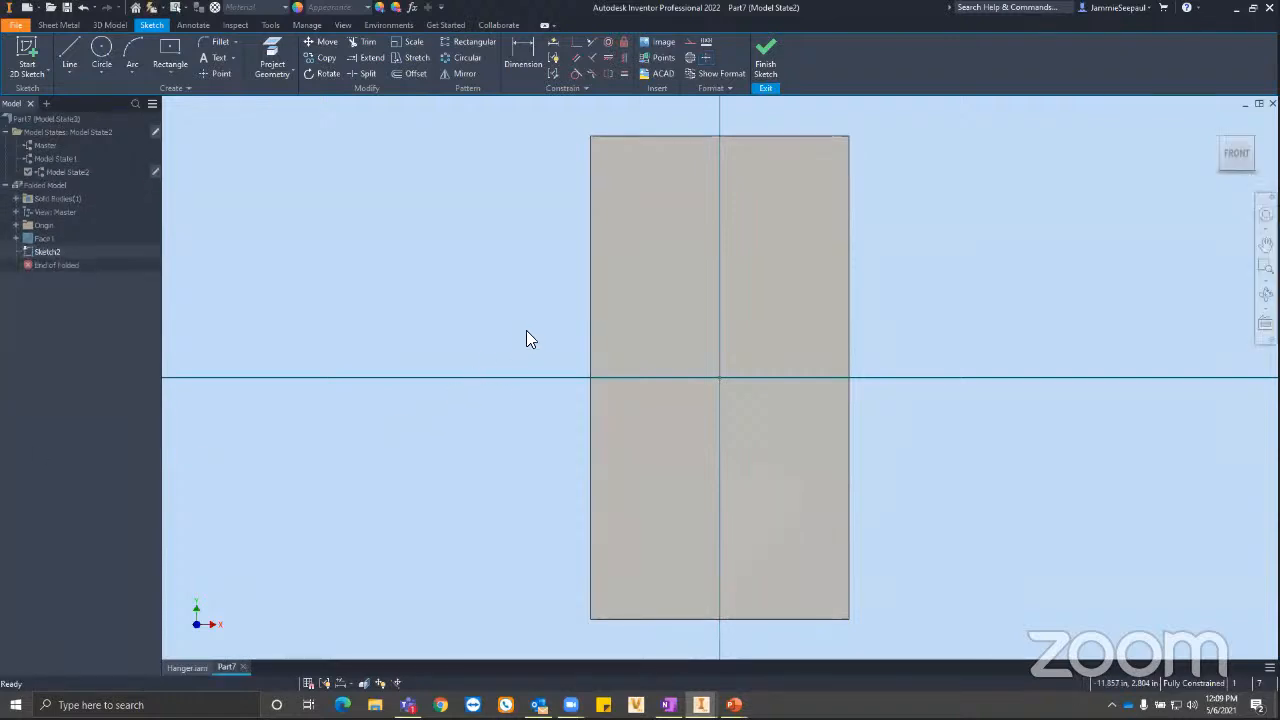
pyautogui.hotkey('ctrl', 'v')
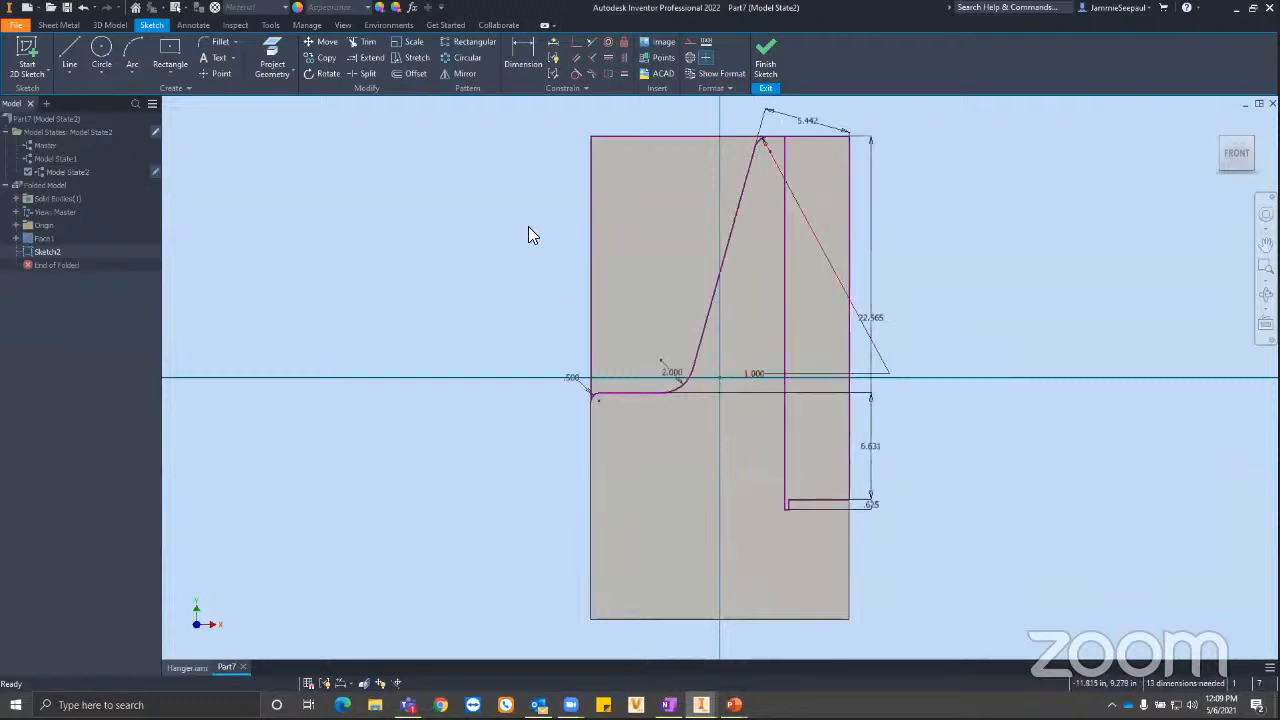
pyautogui.press('Home')
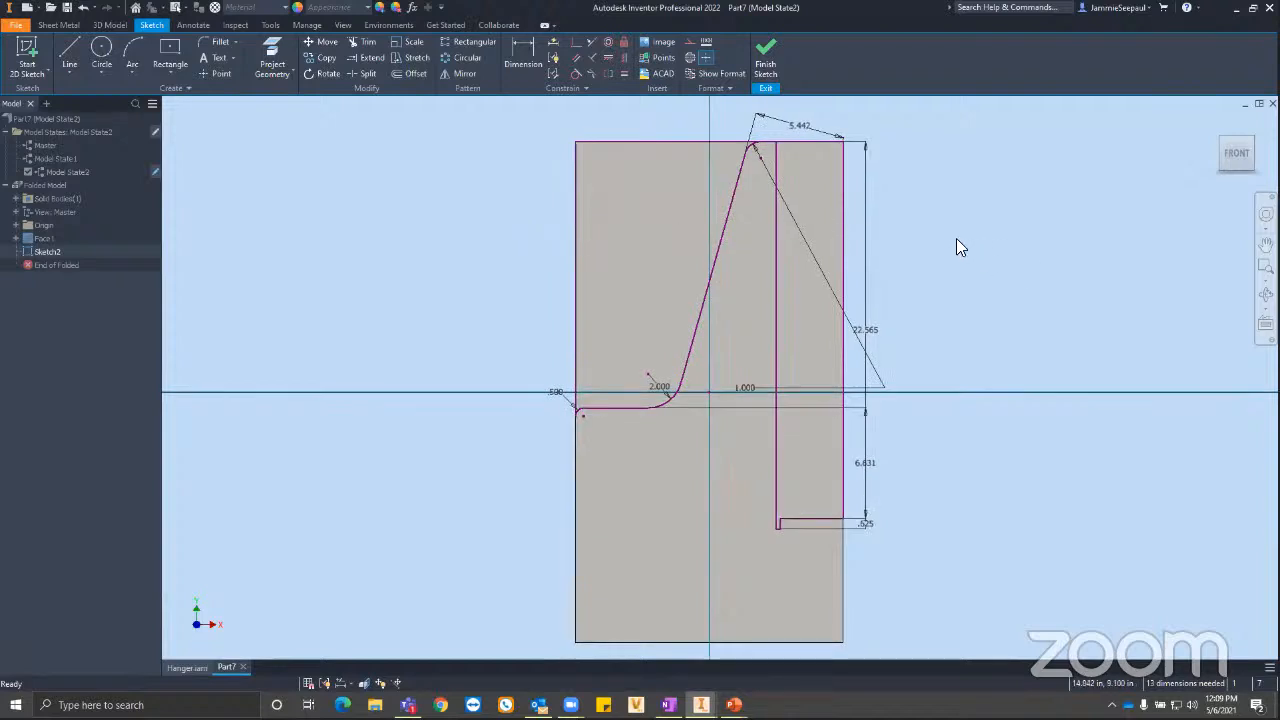
# Fully constrain the pasted profile with Auto Dimension, applying both dimensions and constraints, and finish the sketch.
pyautogui.click(553, 45)
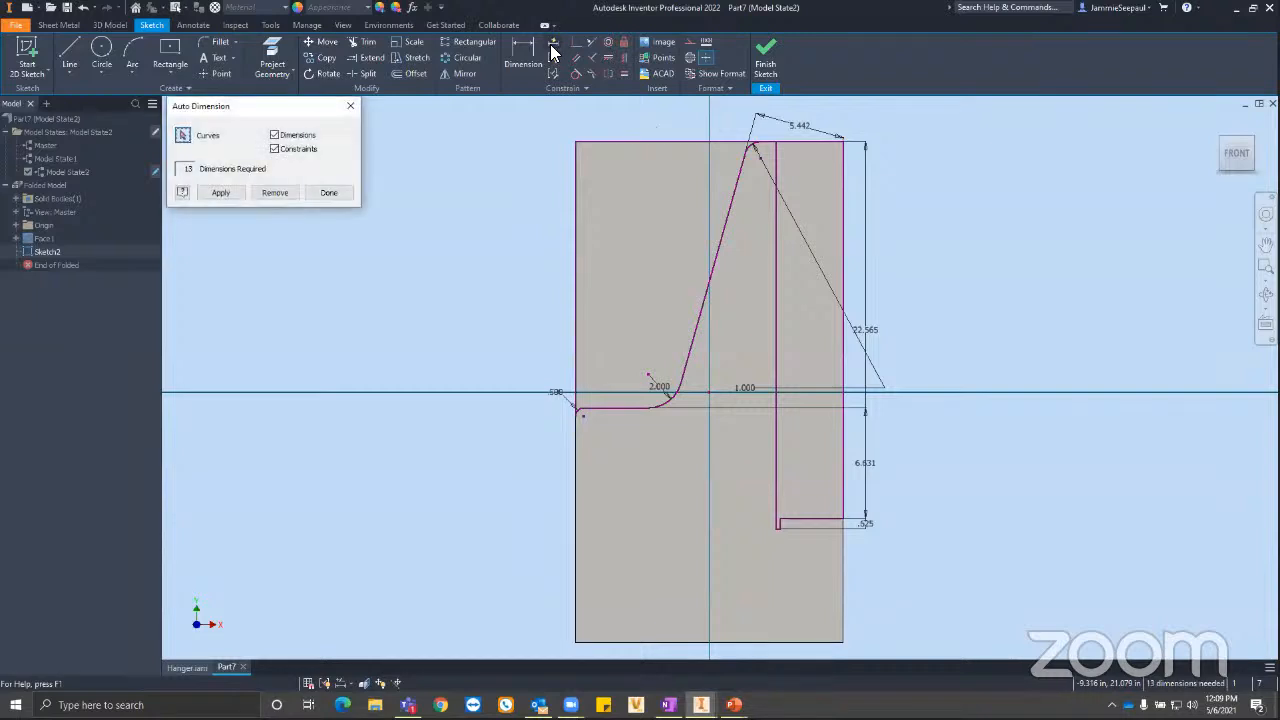
pyautogui.click(226, 192)
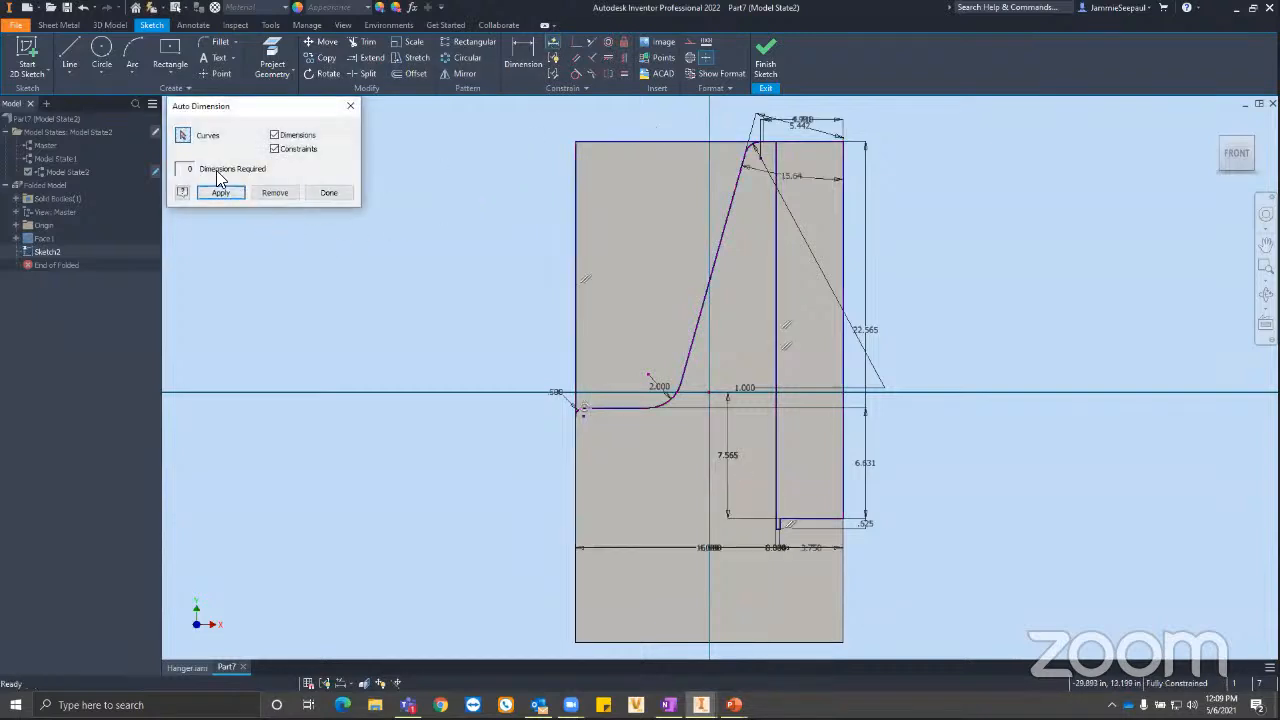
pyautogui.click(327, 193)
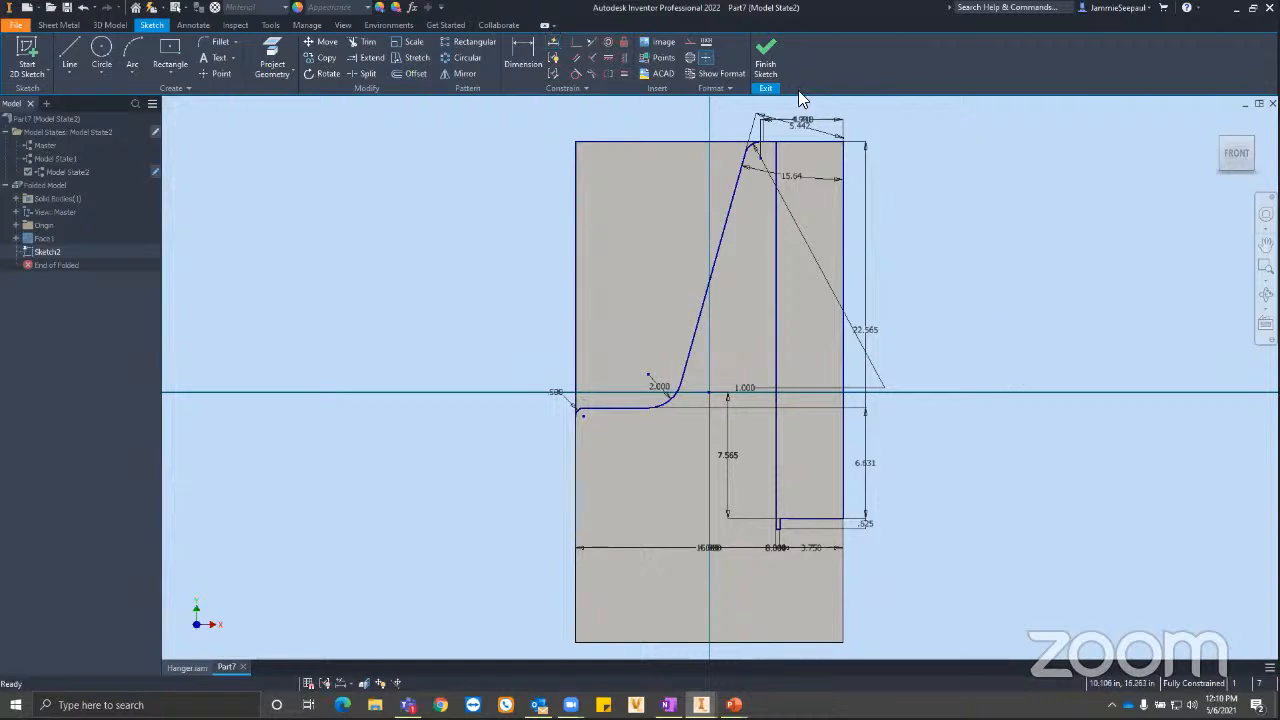
pyautogui.click(766, 60)
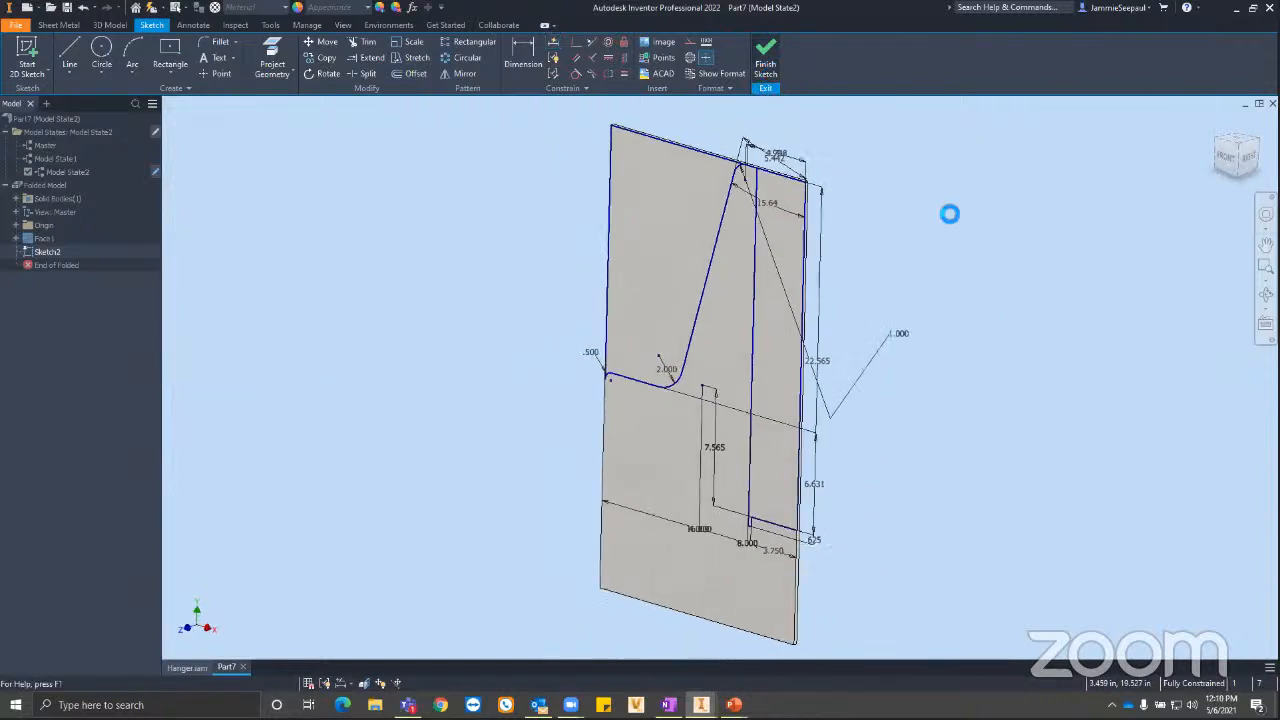
# Extrude-cut the upper-left profile and the right-hand strip profile 0.250 in through the plate.
pyautogui.click(105, 27)
pyautogui.click(70, 50)
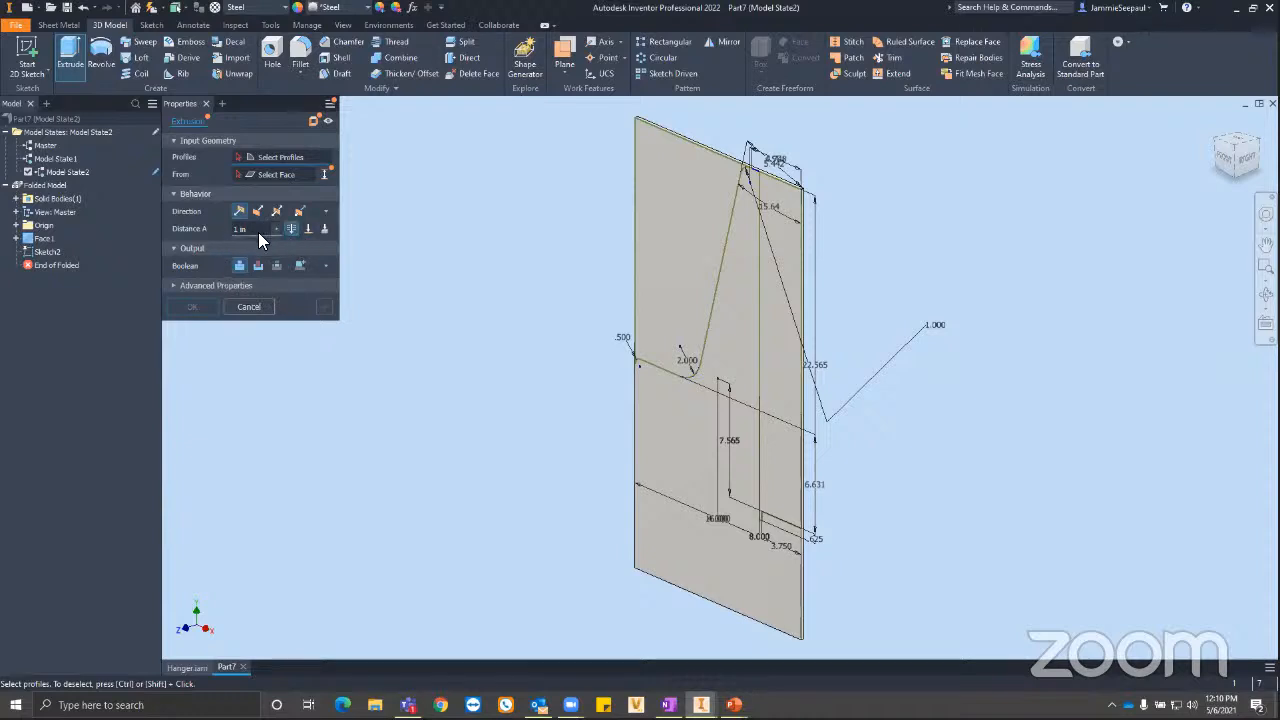
pyautogui.click(681, 241)
pyautogui.click(787, 198)
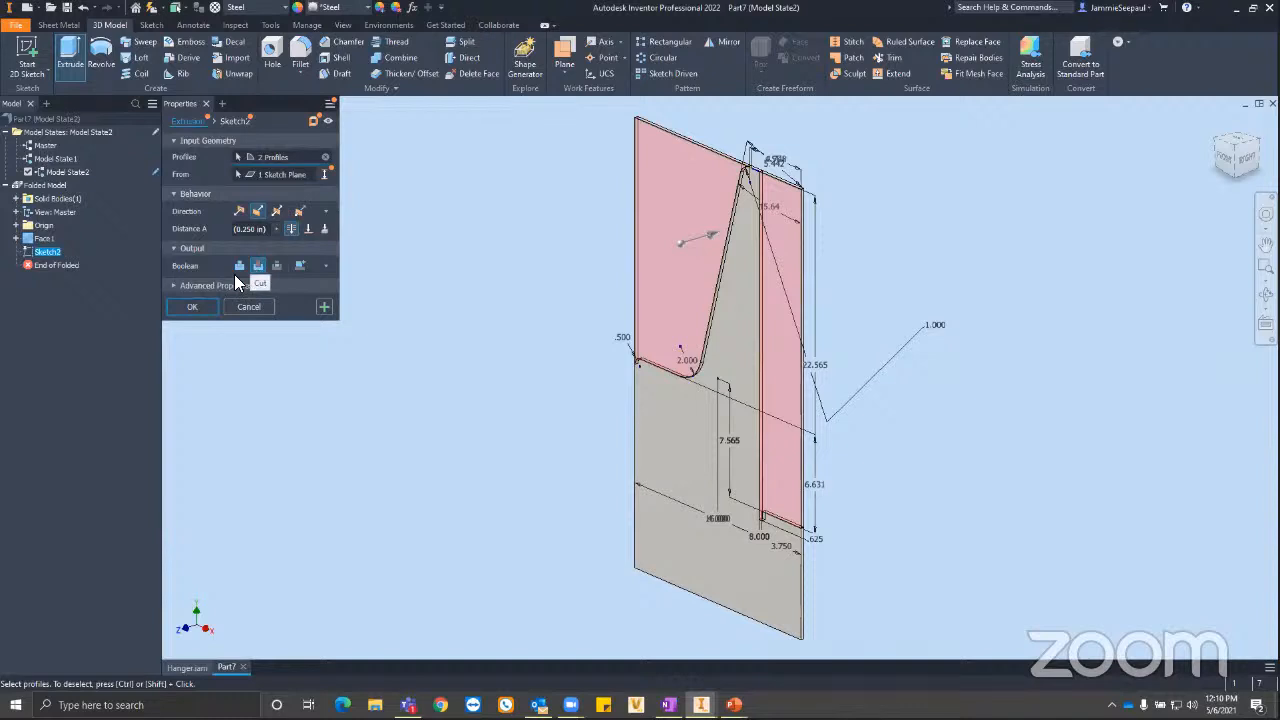
pyautogui.click(193, 307)
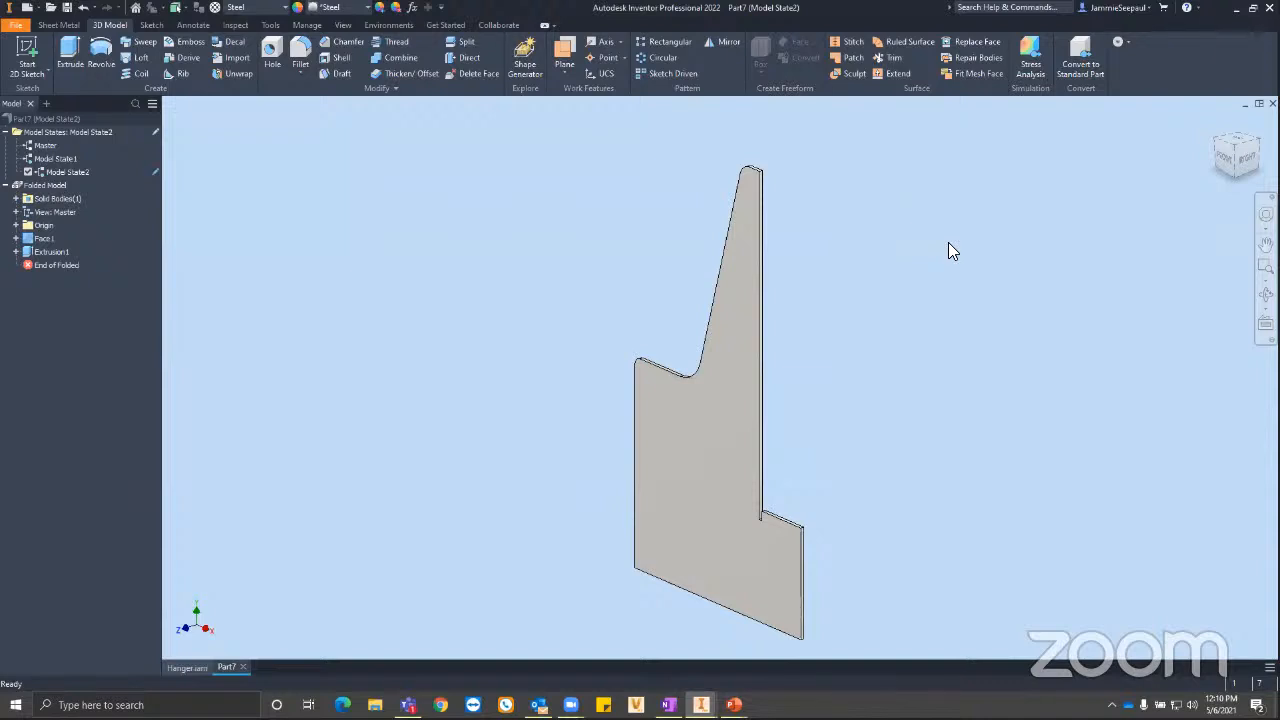
# Add another model state to the part for the folded version of the profiled plate.
pyautogui.click(59, 134)
pyautogui.rightClick(59, 140)
pyautogui.click(102, 152)
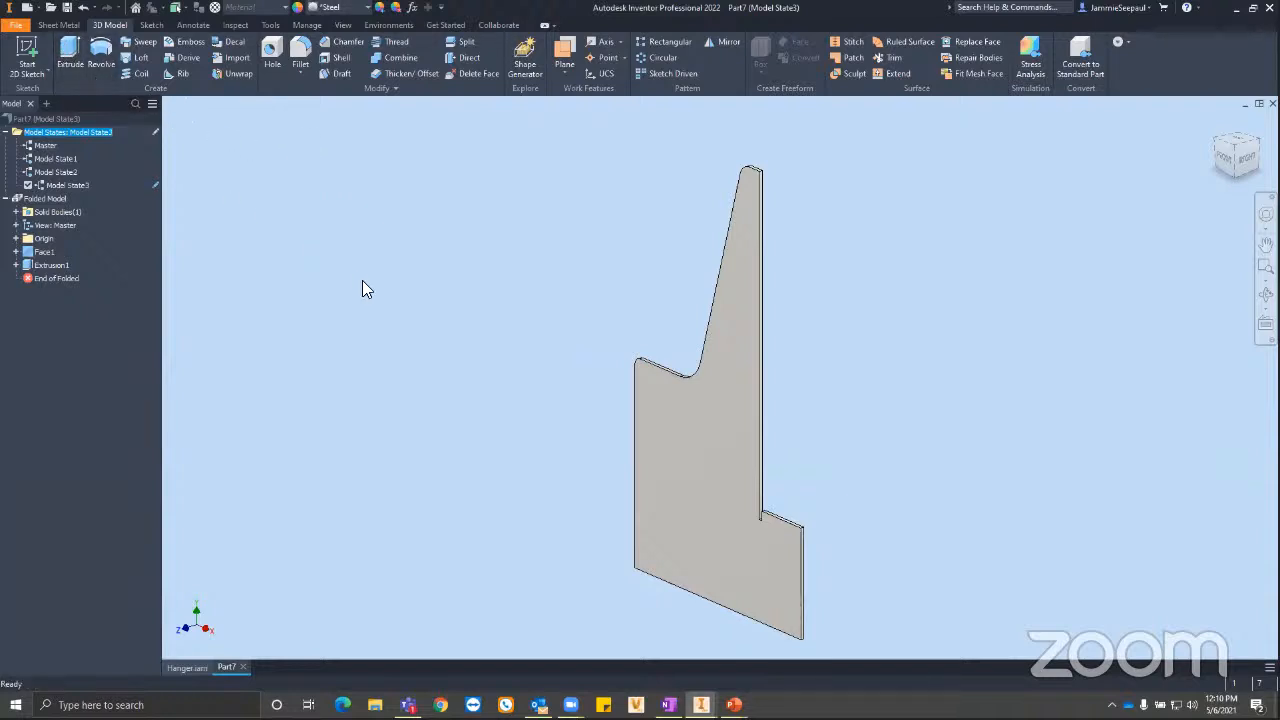
# Start a sketch on the plate's front face and draw a horizontal line from its outer left edge to the long vertical right edge.
pyautogui.press('s')
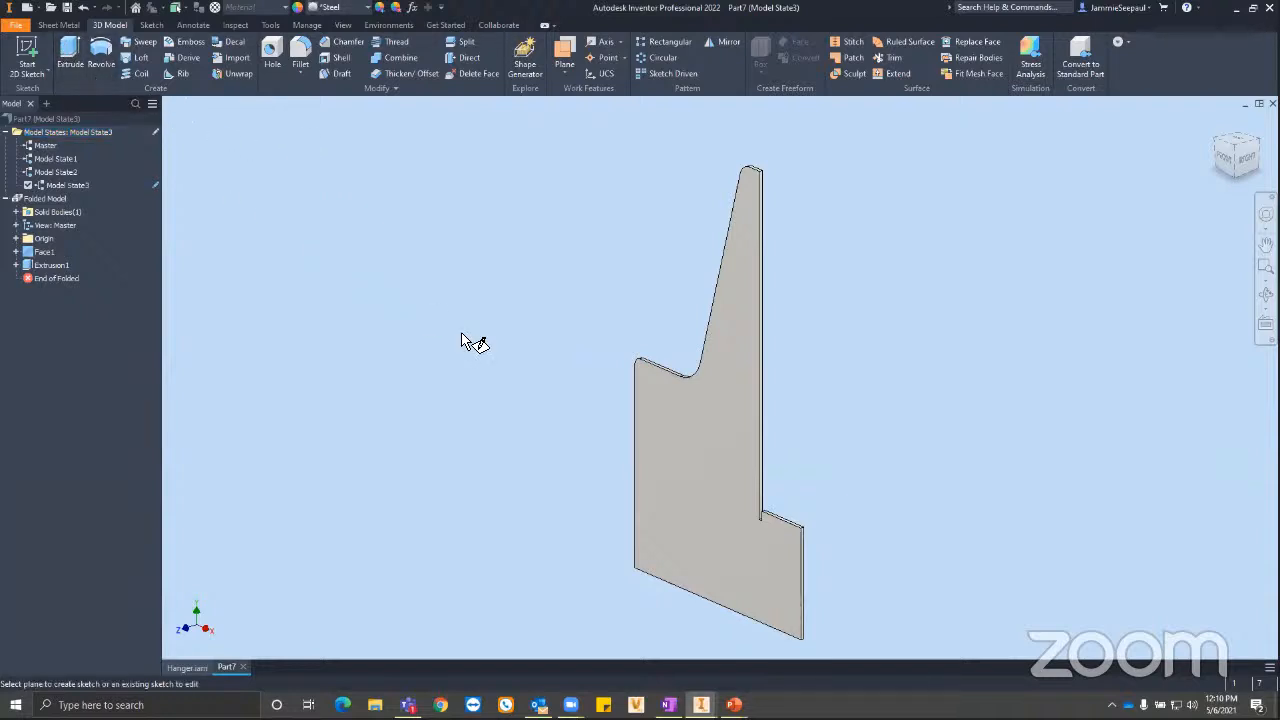
pyautogui.click(681, 483)
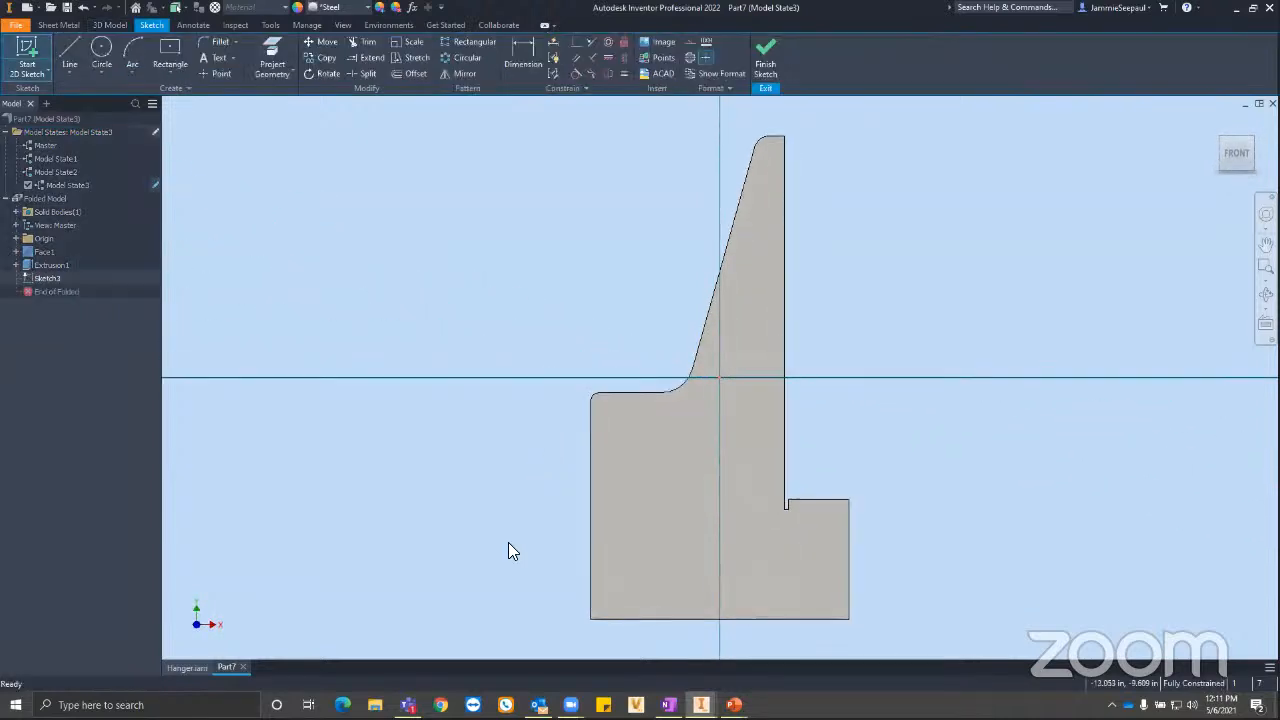
pyautogui.press('l')
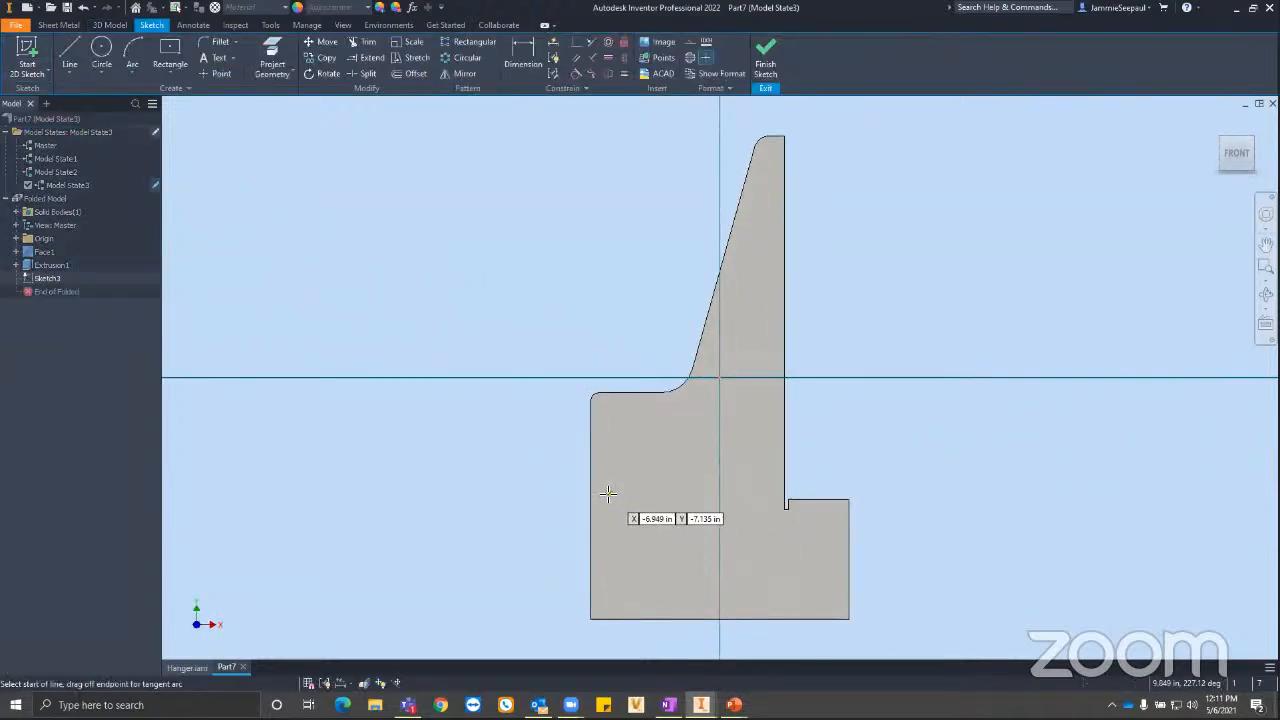
pyautogui.click(591, 476)
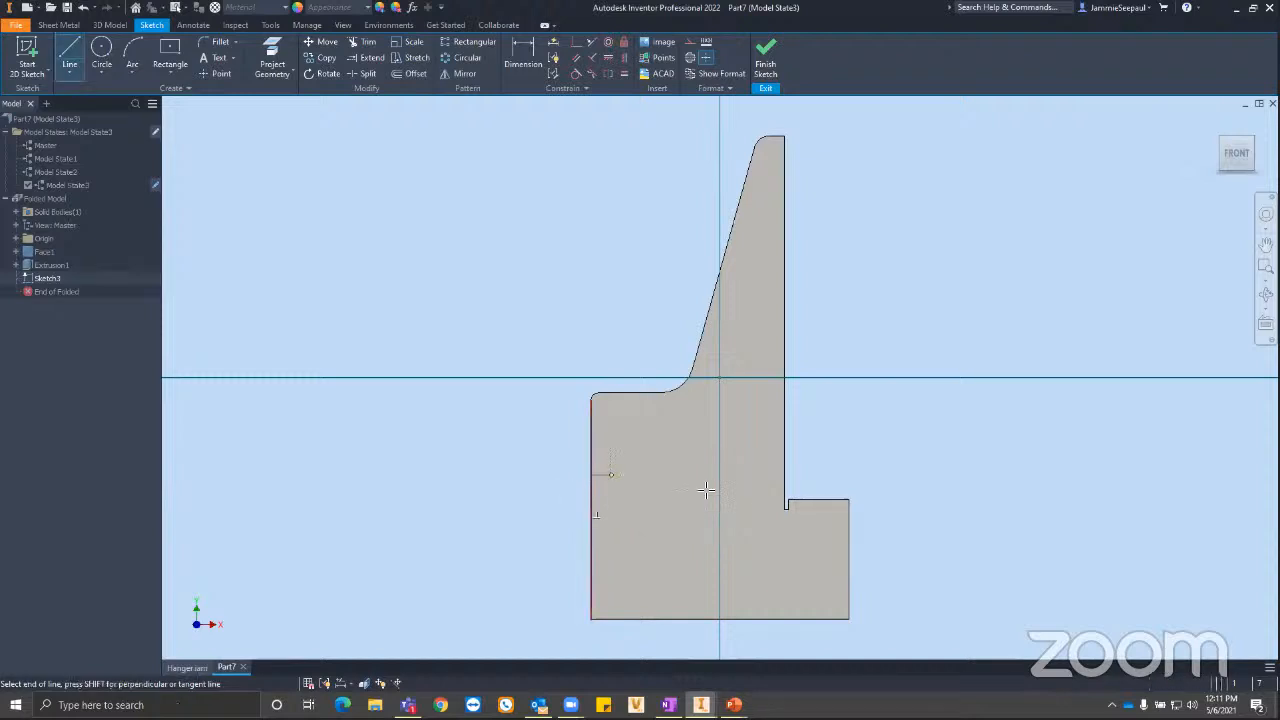
pyautogui.doubleClick(784, 476)
pyautogui.press('Escape')
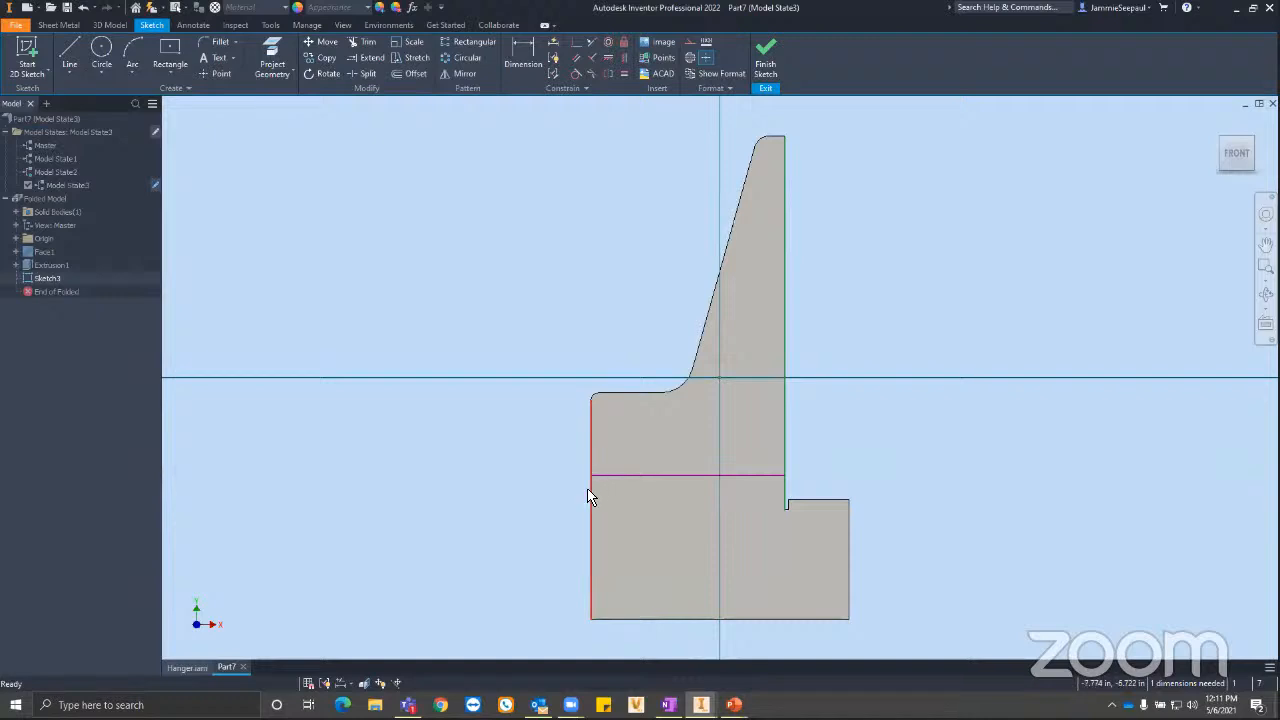
# Dimension the horizontal line 8.5 in above the plate's bottom edge and finish the sketch.
pyautogui.press('d')
pyautogui.click(625, 476)
pyautogui.click(620, 619)
pyautogui.click(516, 537)
pyautogui.write('8.5')
pyautogui.press('Return')
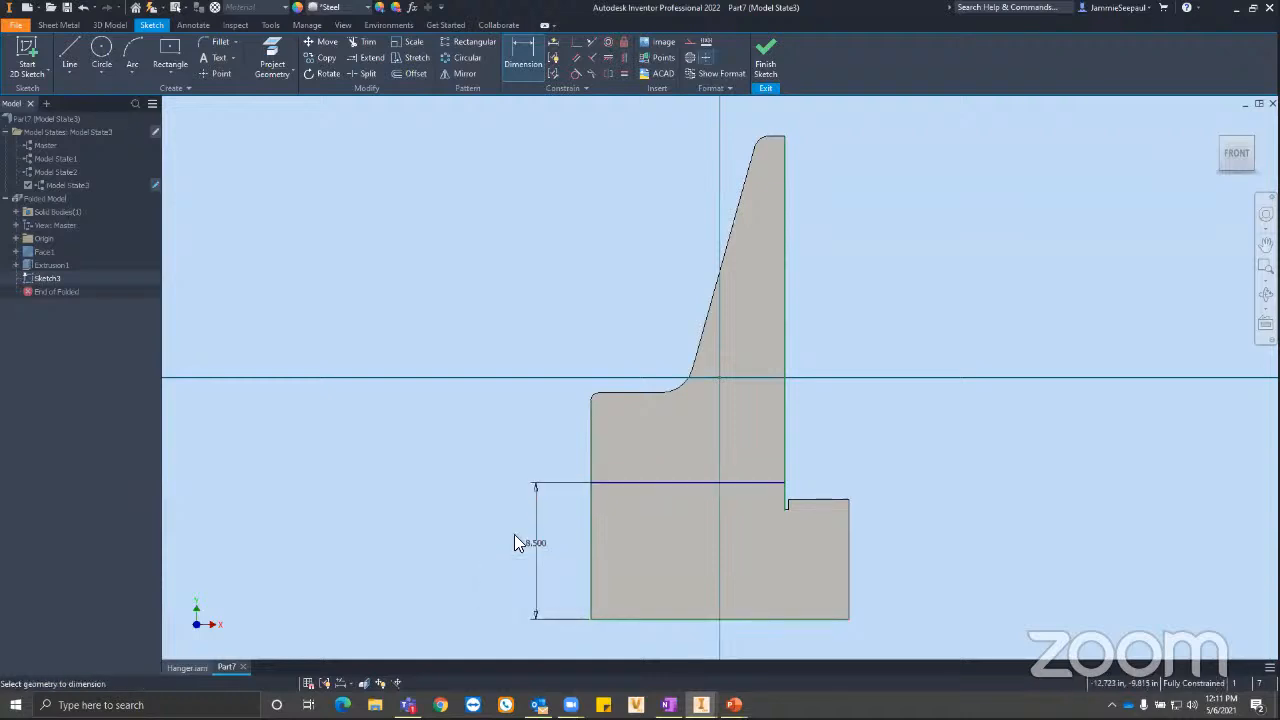
pyautogui.click(765, 62)
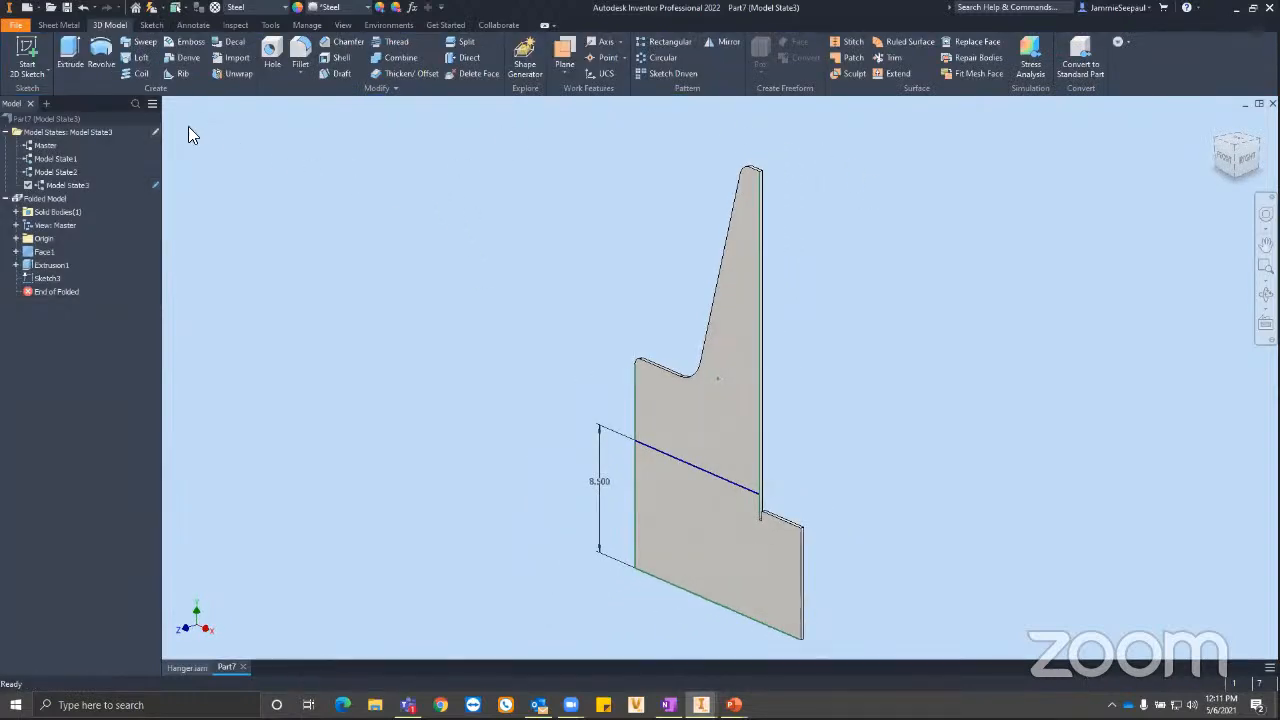
# Fold the plate 90 degrees along the sketched bend line with the default bend radius, flipping the bend direction toward the back.
pyautogui.click(44, 27)
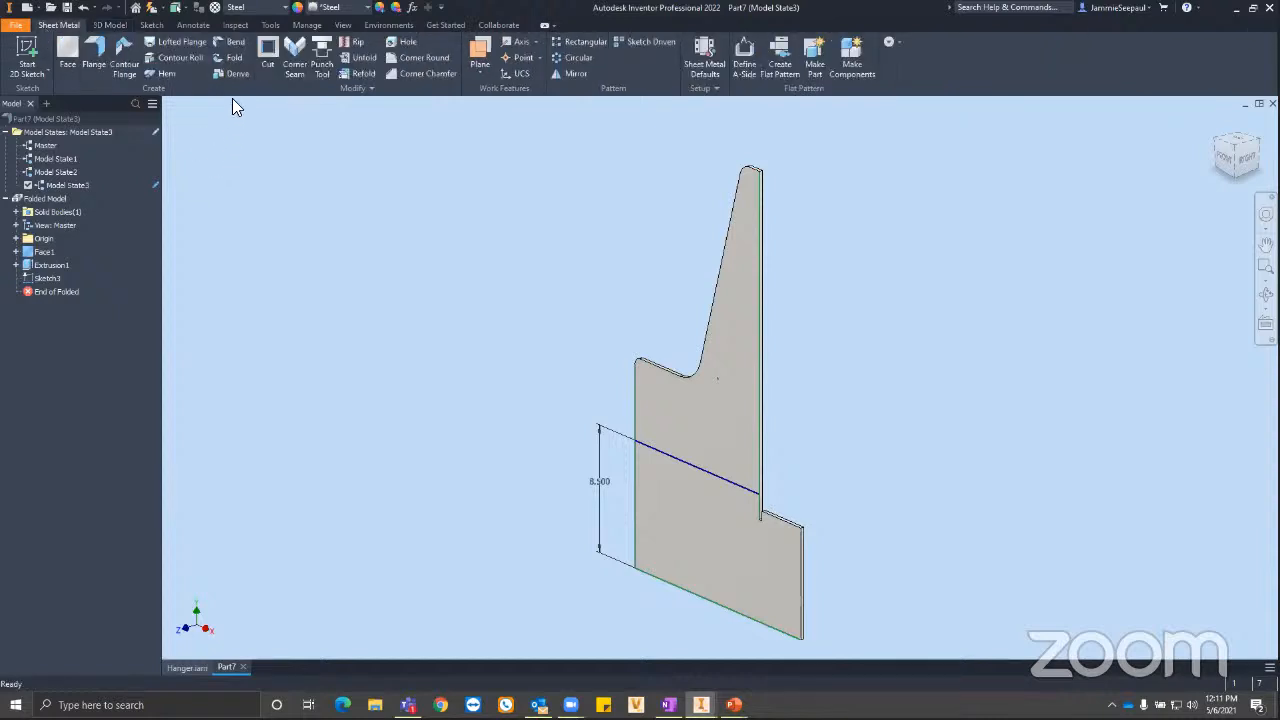
pyautogui.click(233, 58)
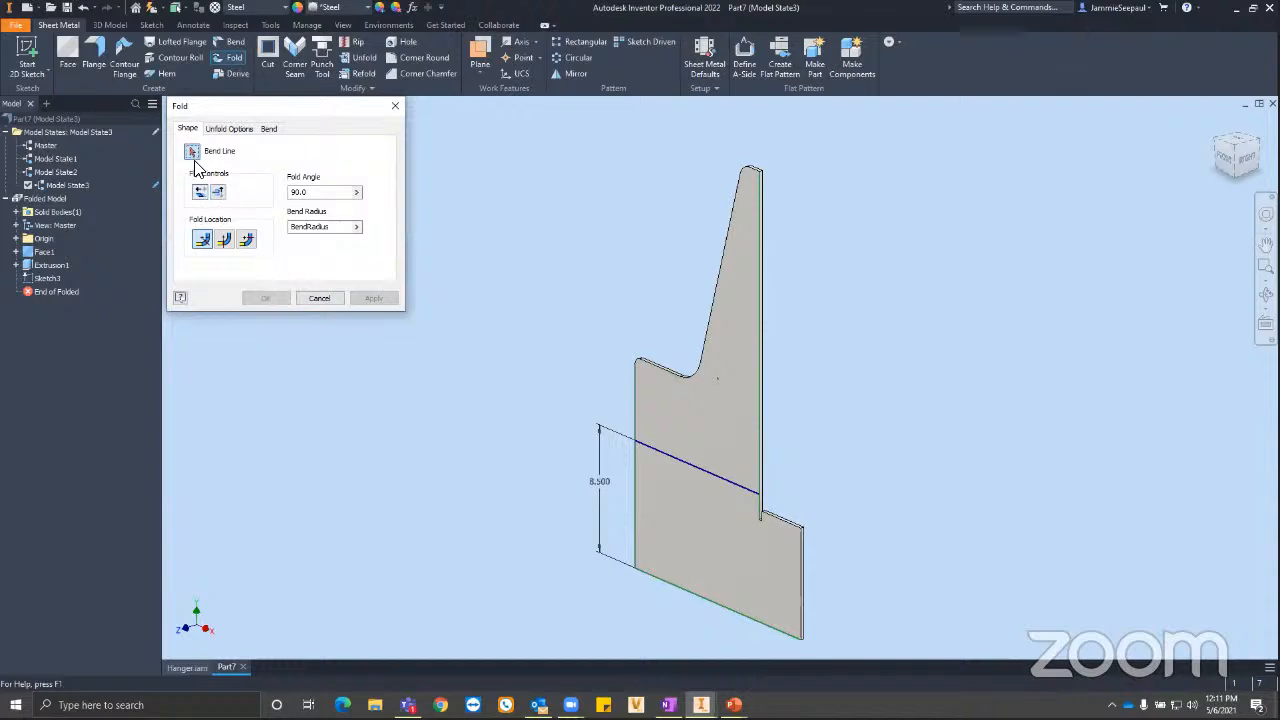
pyautogui.click(680, 462)
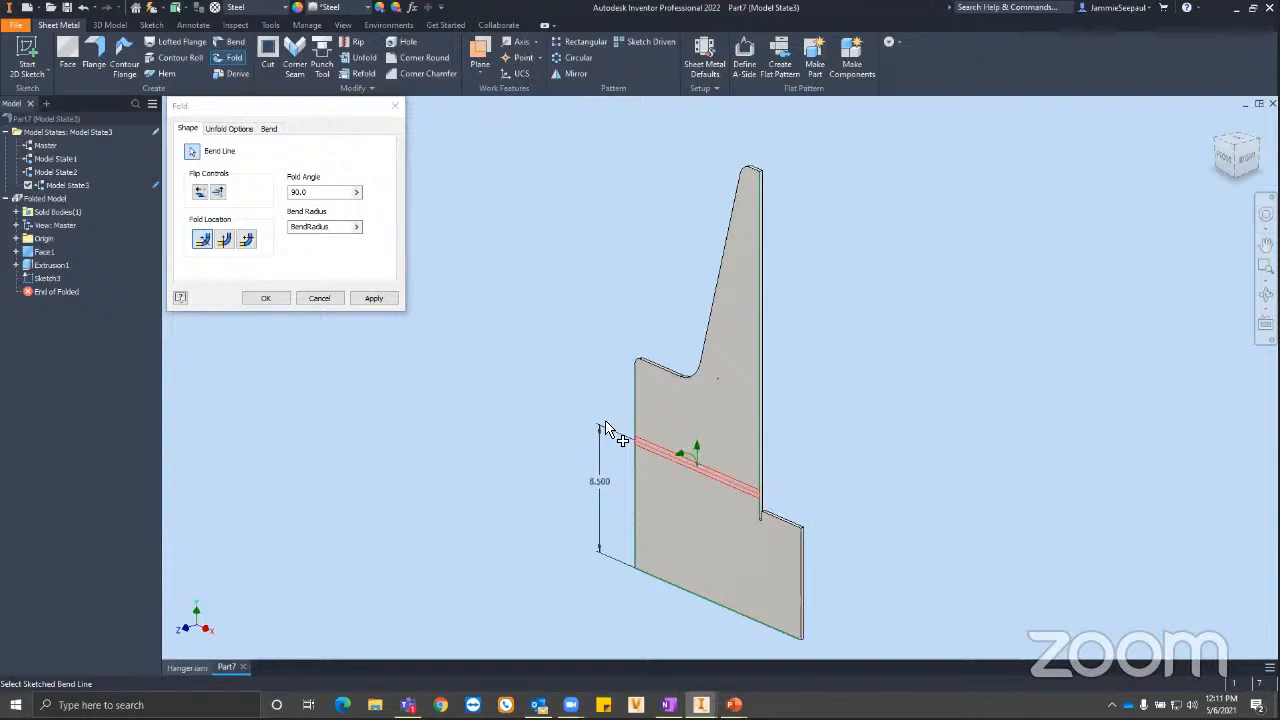
pyautogui.click(217, 192)
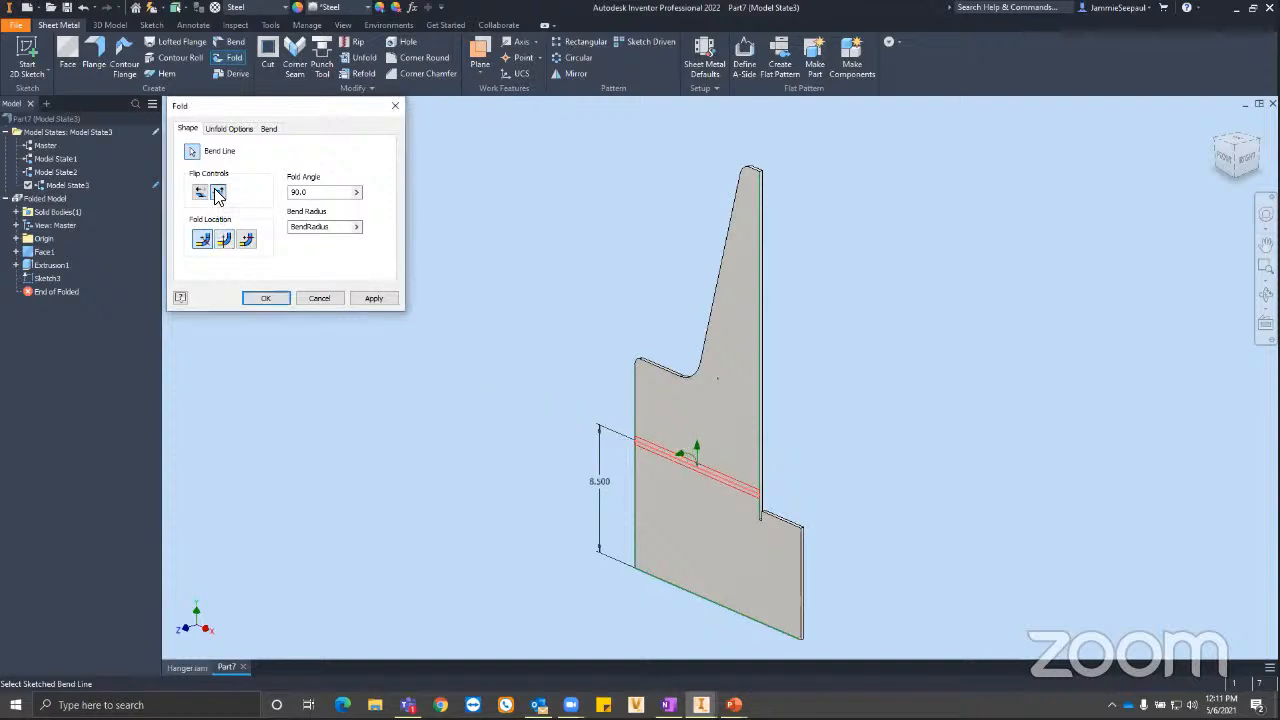
pyautogui.click(268, 298)
pyautogui.middleClick(842, 306)
pyautogui.middleClick(842, 306)
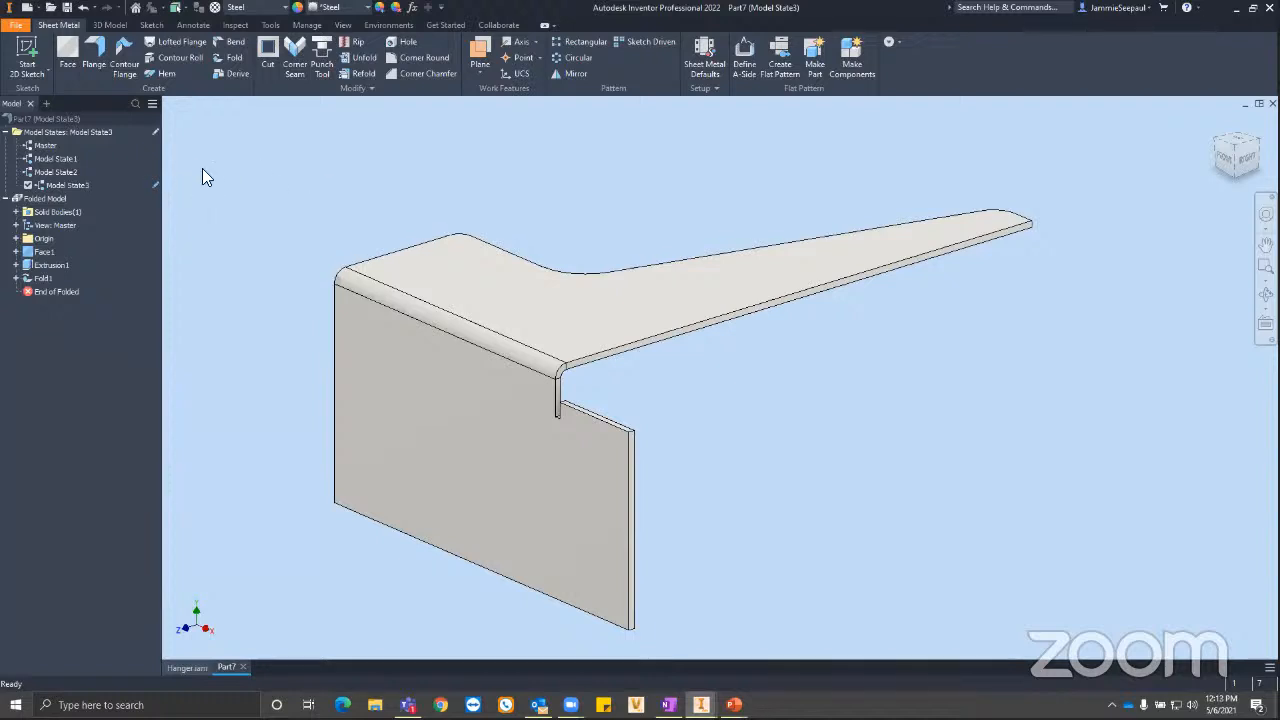
# Add a further model state for the folded part and start a sketch on the front face of its vertical leg.
pyautogui.rightClick(59, 132)
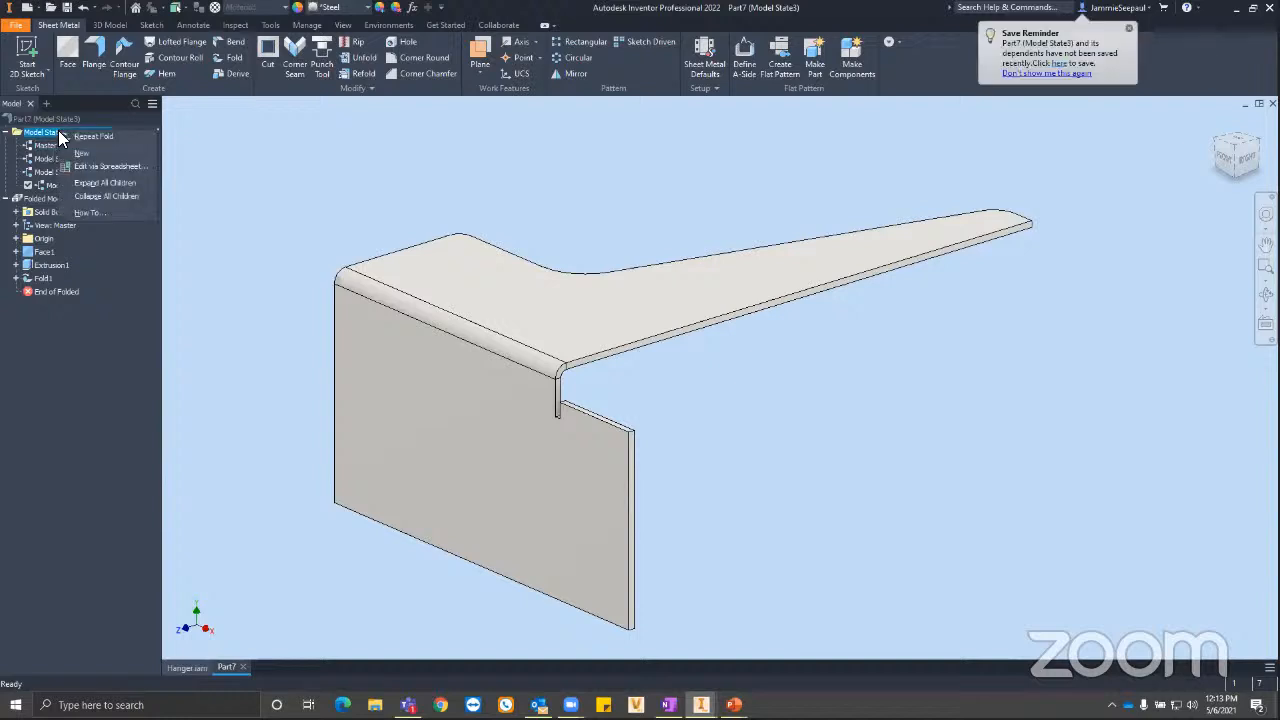
pyautogui.click(81, 152)
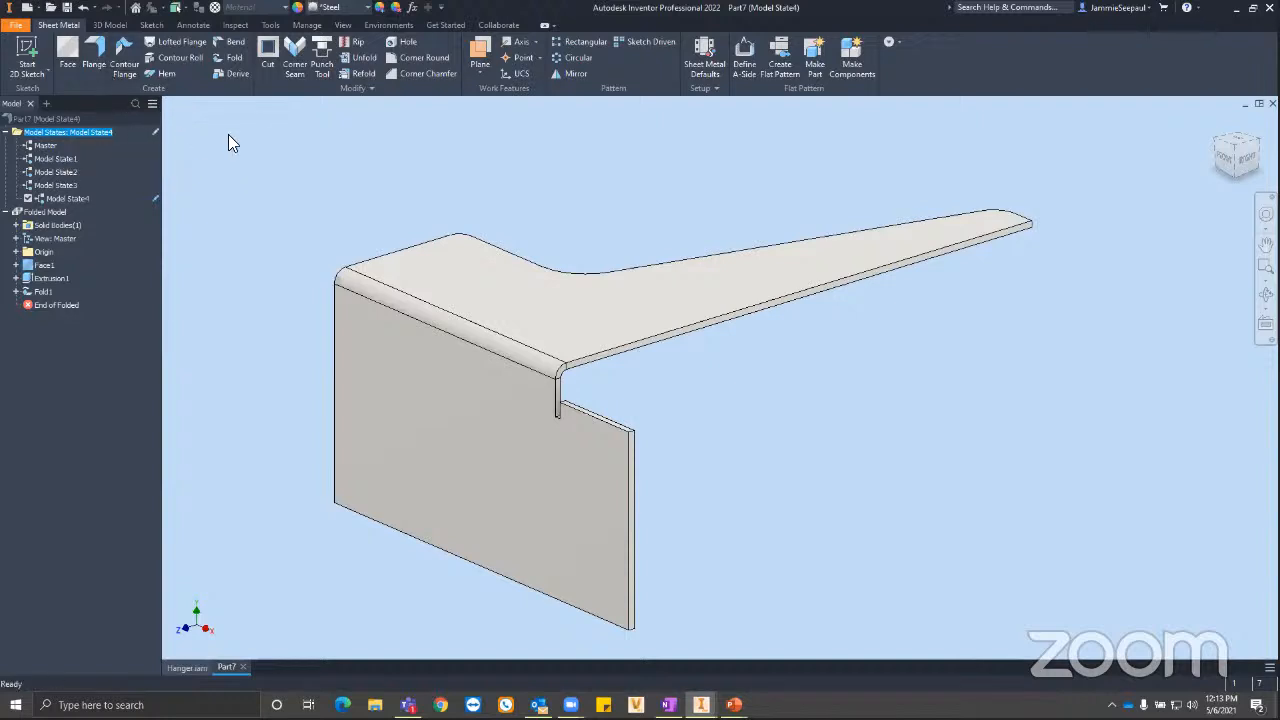
pyautogui.click(260, 230)
pyautogui.press('s')
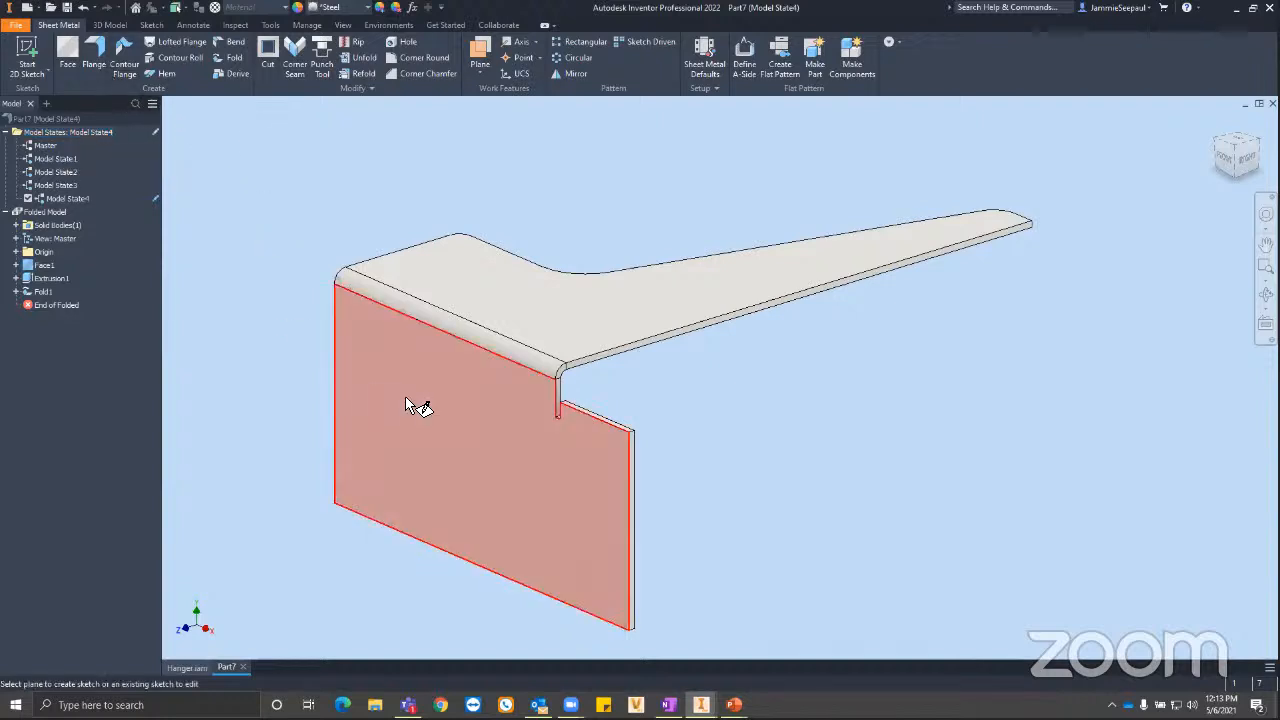
pyautogui.click(406, 398)
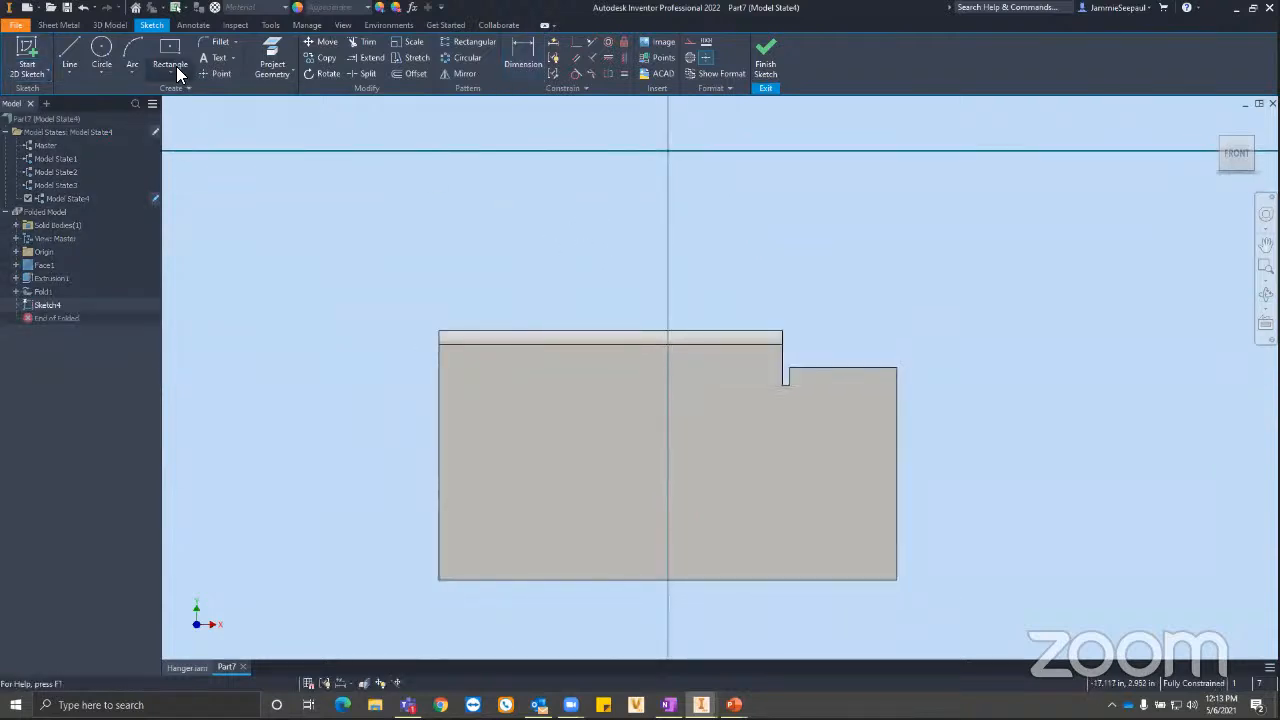
# Draw a vertical center-to-center slot near the face's left side, about 2.46 in between centers and 0.5 in wide.
pyautogui.click(177, 74)
pyautogui.click(156, 202)
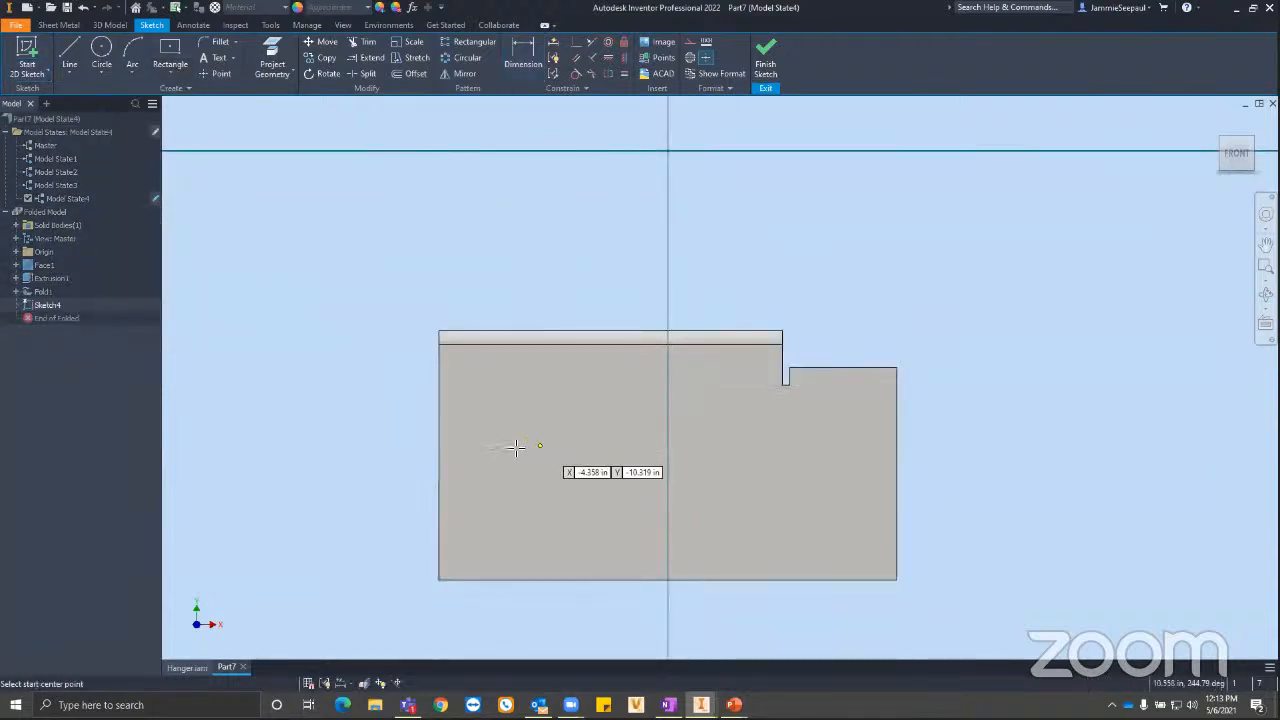
pyautogui.click(505, 449)
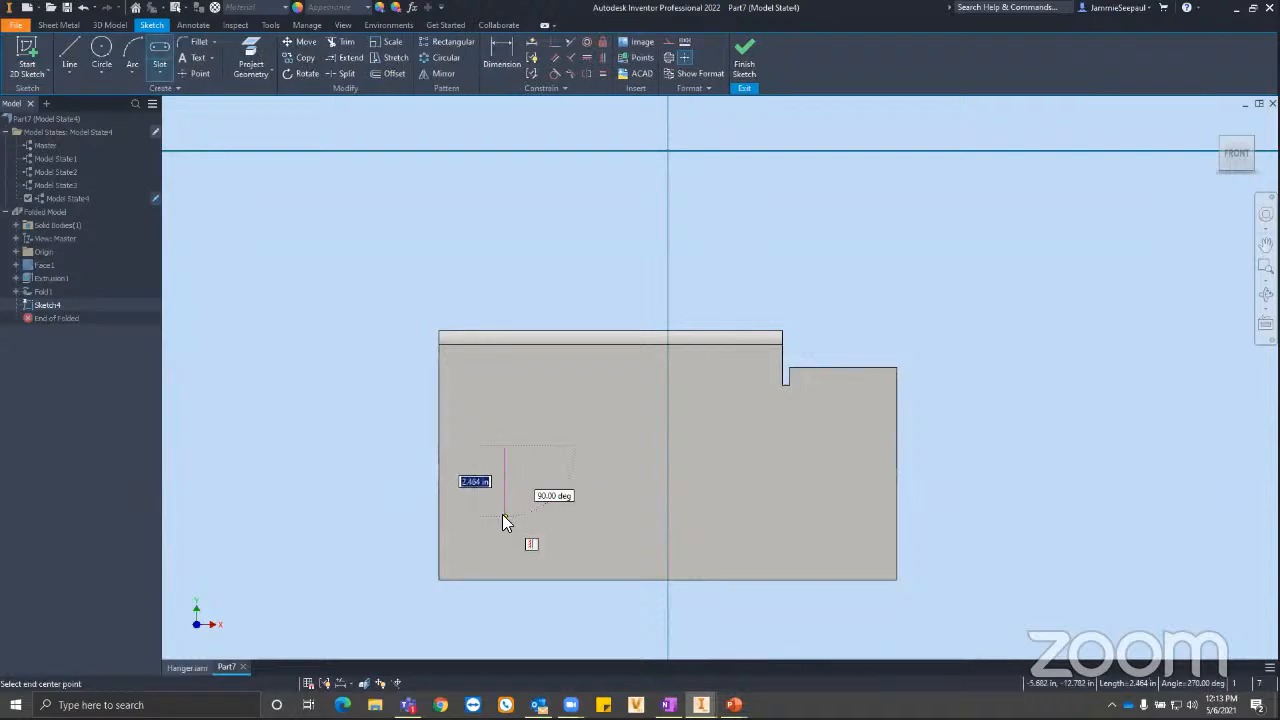
pyautogui.click(503, 516)
pyautogui.write('.5')
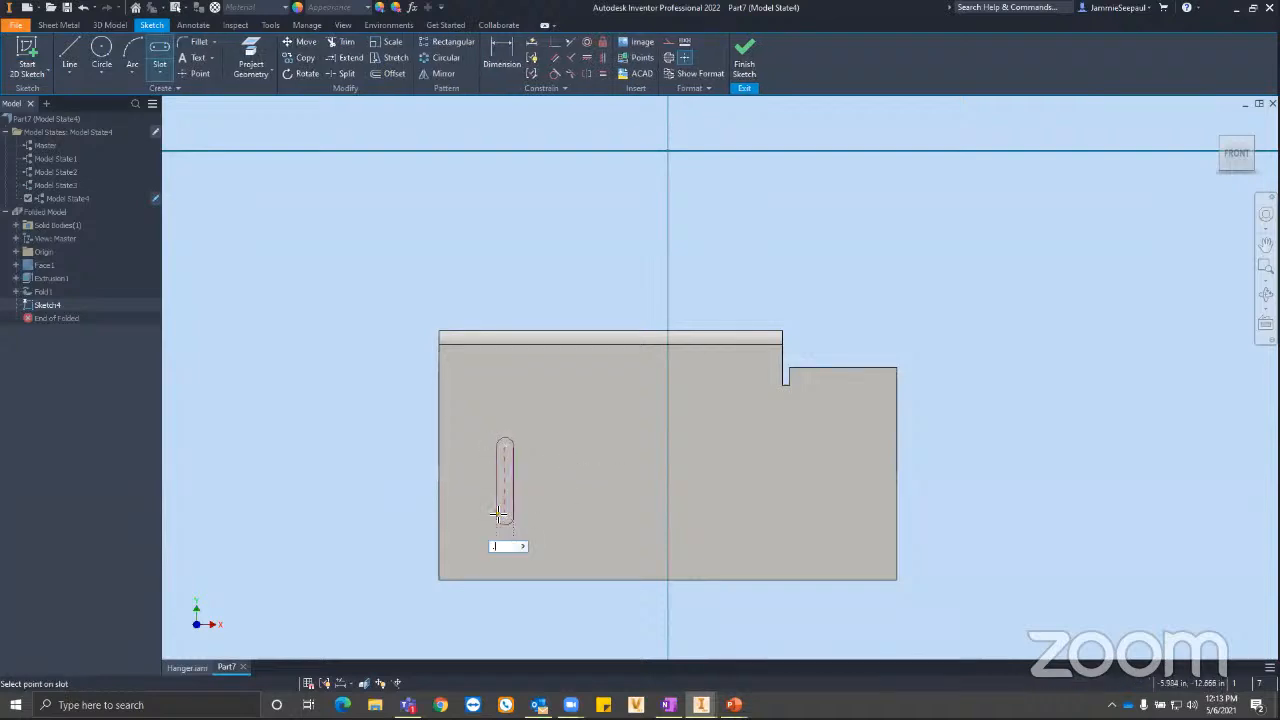
pyautogui.press('Return')
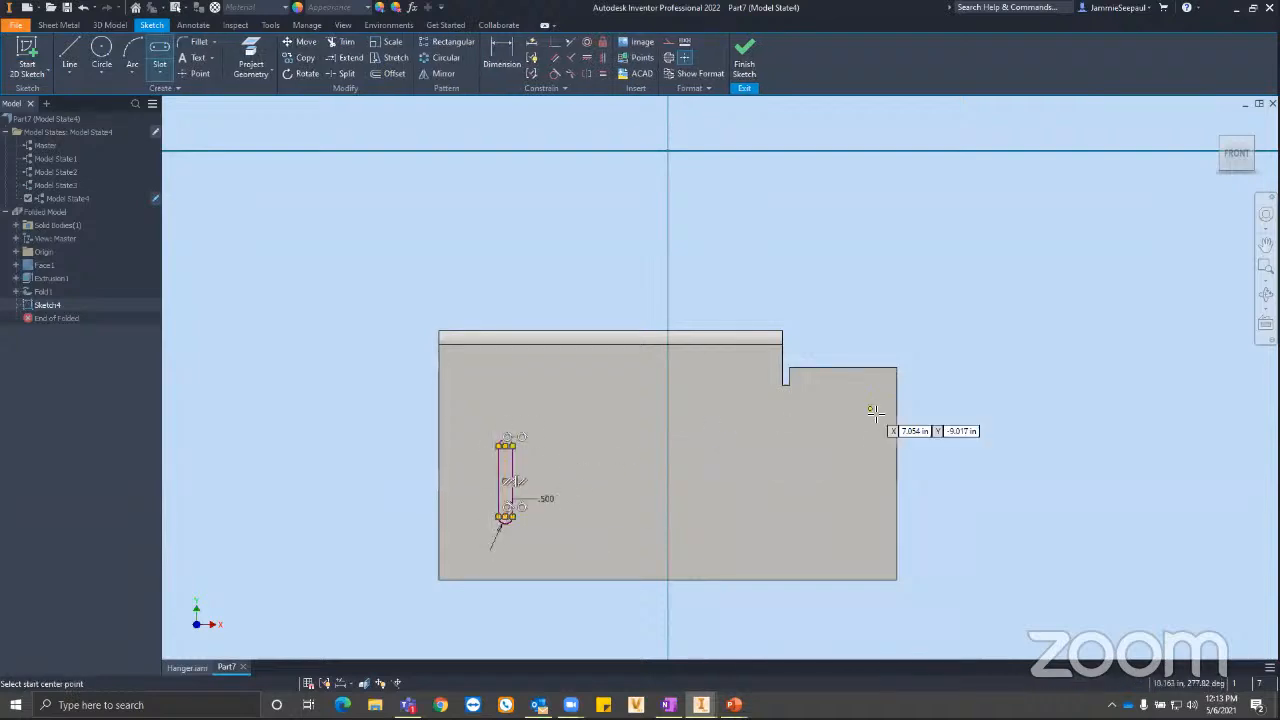
# Draw a second vertical slot near the face's right side, about 3.16 in between centers and 0.5 in wide.
pyautogui.click(828, 439)
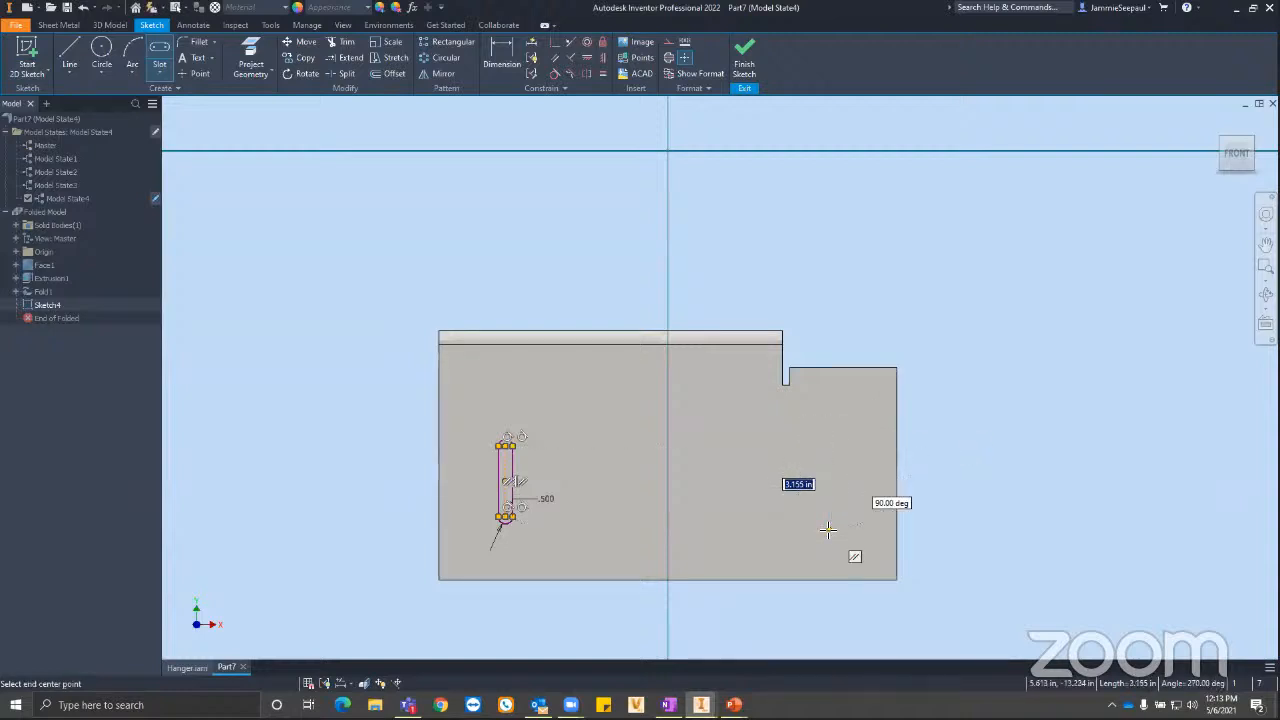
pyautogui.click(828, 530)
pyautogui.write('.5')
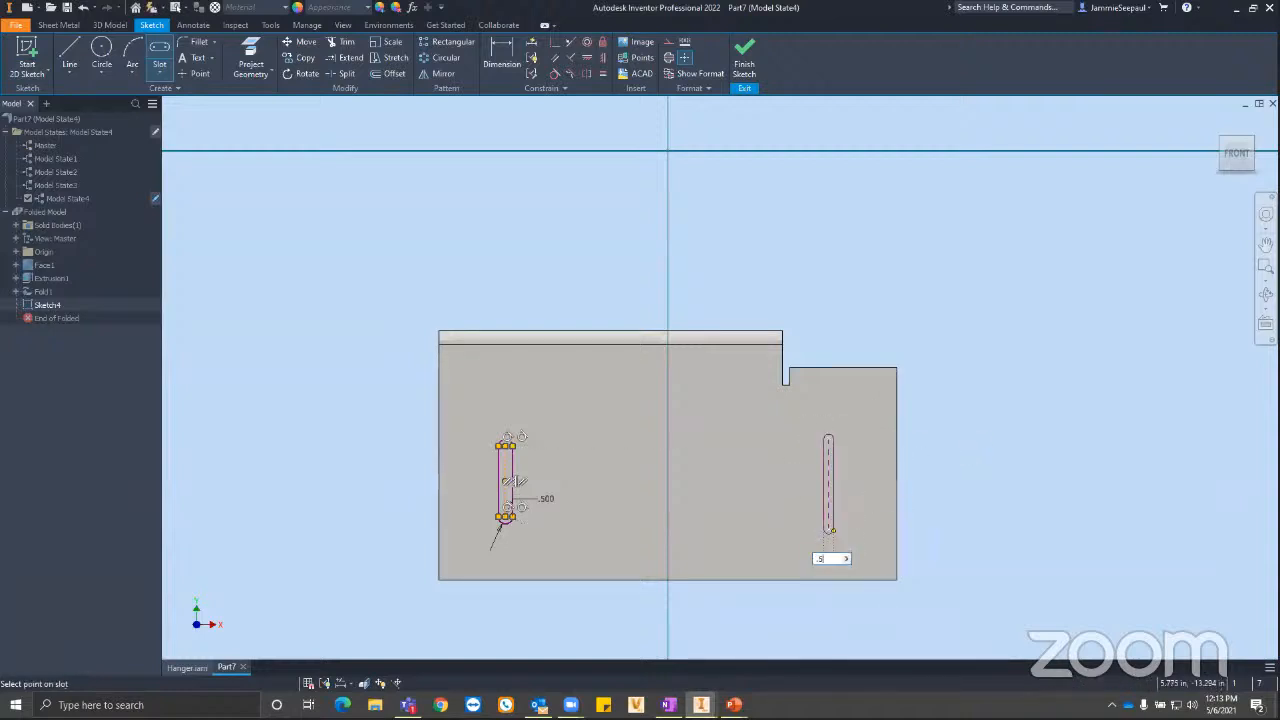
pyautogui.press('Return')
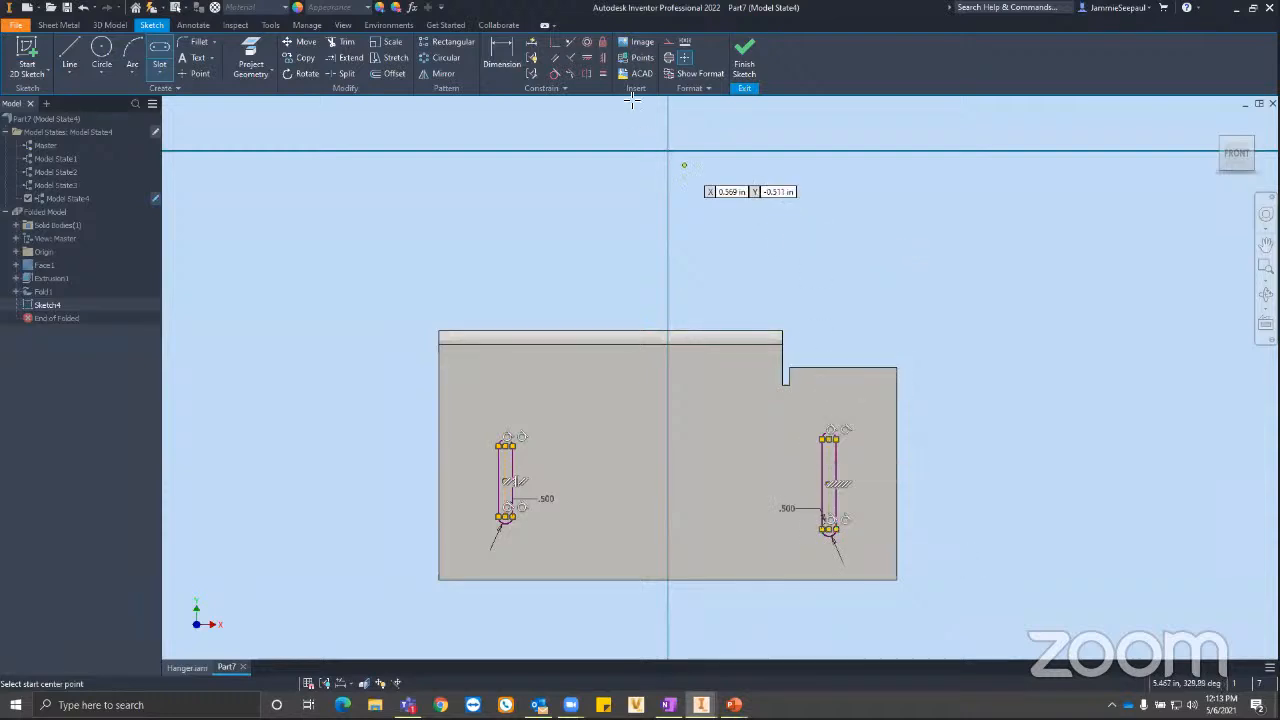
# Fully constrain both slots with Auto Dimension, applying dimensions and constraints, and finish the sketch.
pyautogui.click(531, 42)
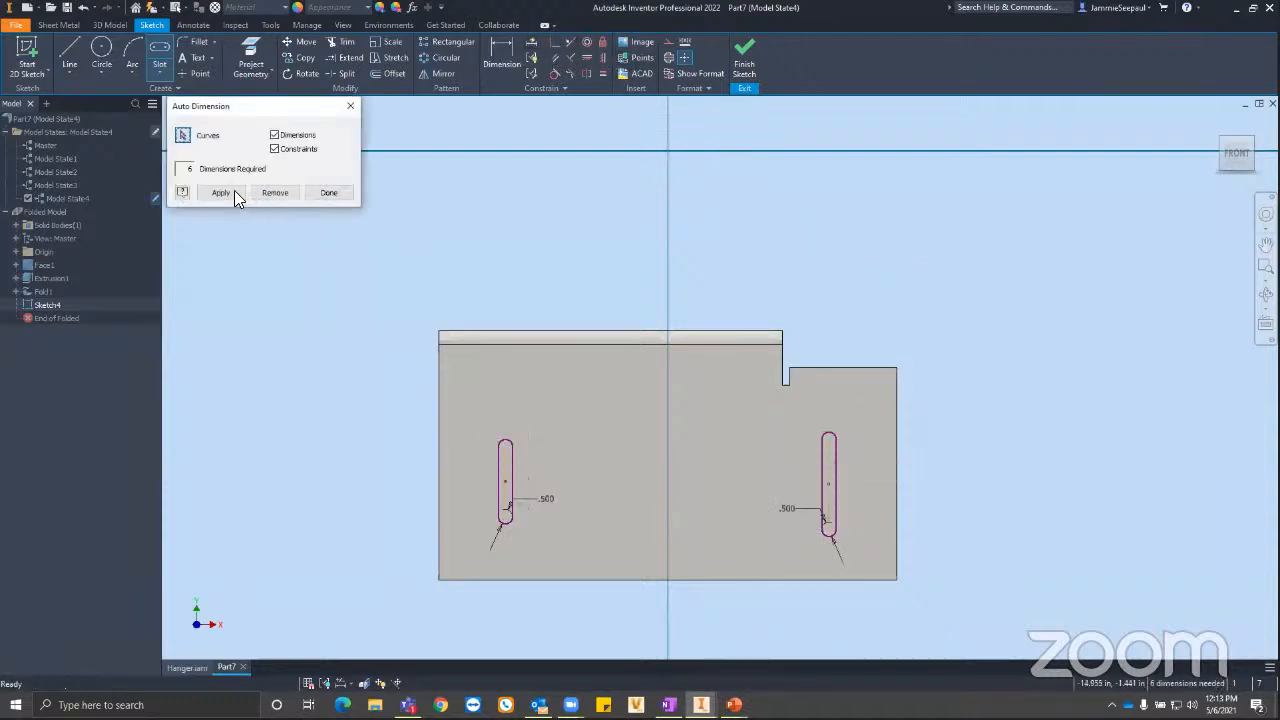
pyautogui.click(232, 191)
pyautogui.click(326, 191)
pyautogui.click(744, 60)
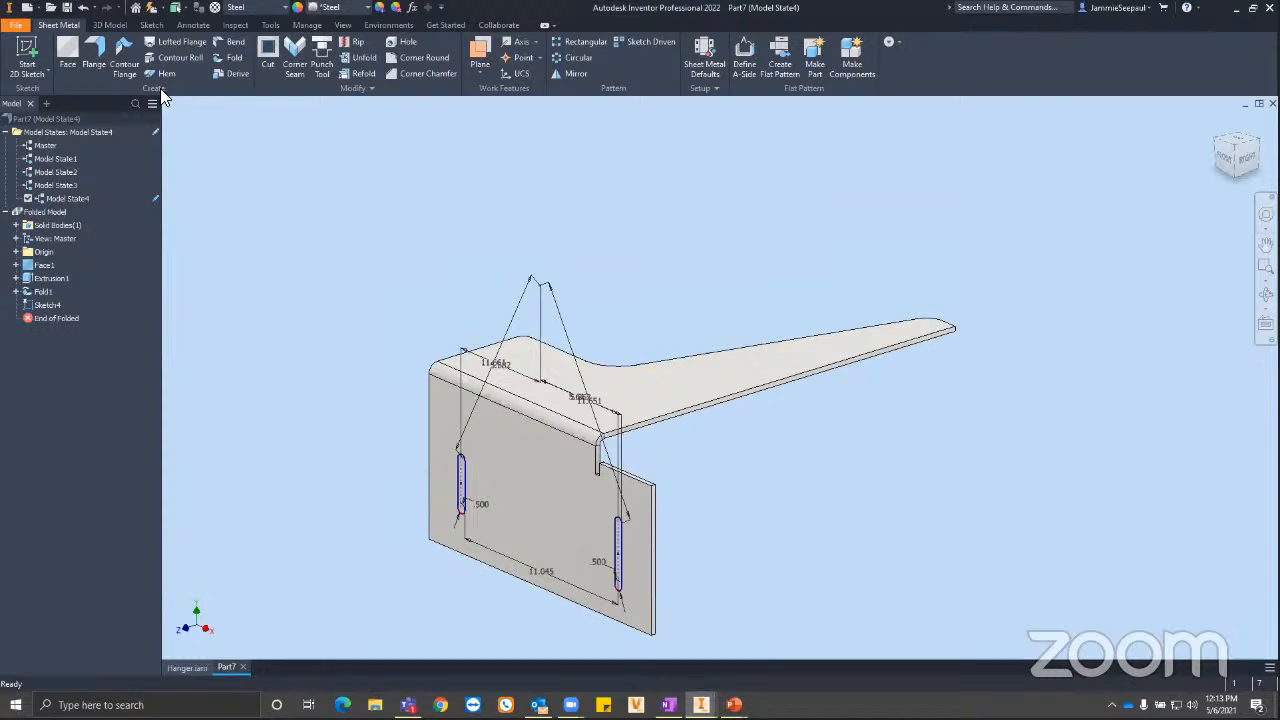
# Extrude-cut both slot profiles through all of the folded part's vertical leg.
pyautogui.click(108, 25)
pyautogui.click(78, 54)
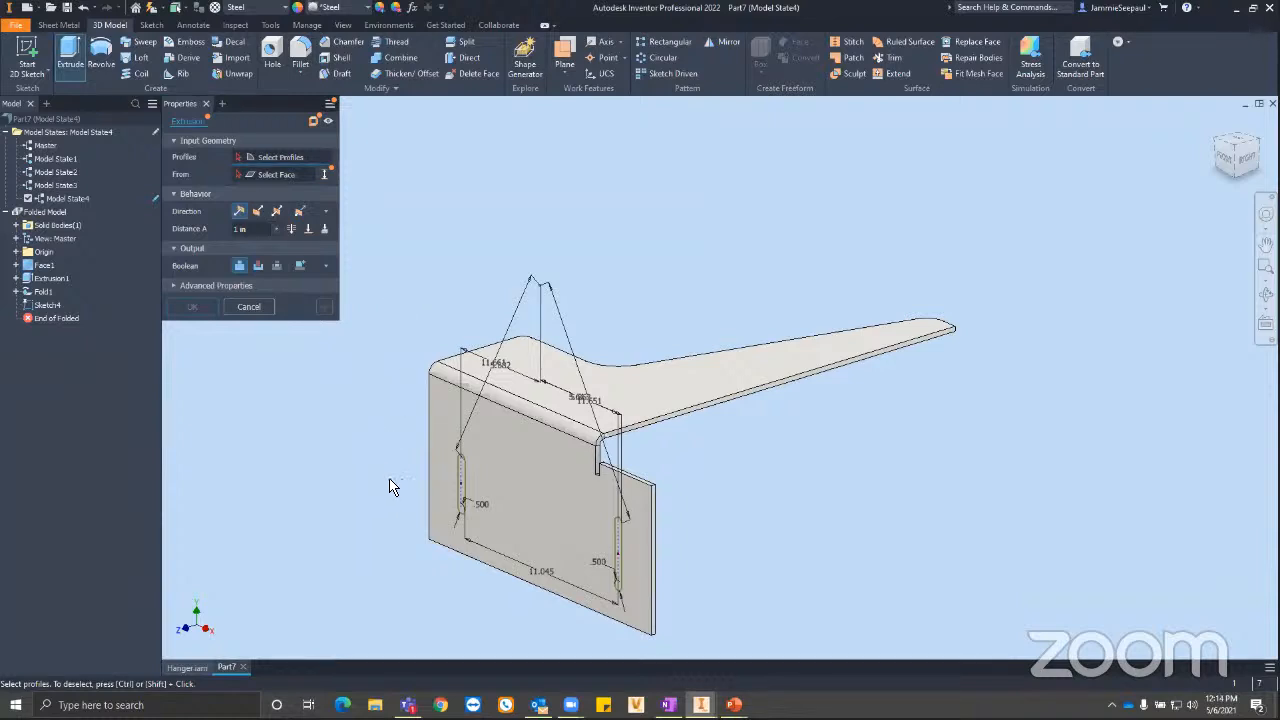
pyautogui.click(462, 476)
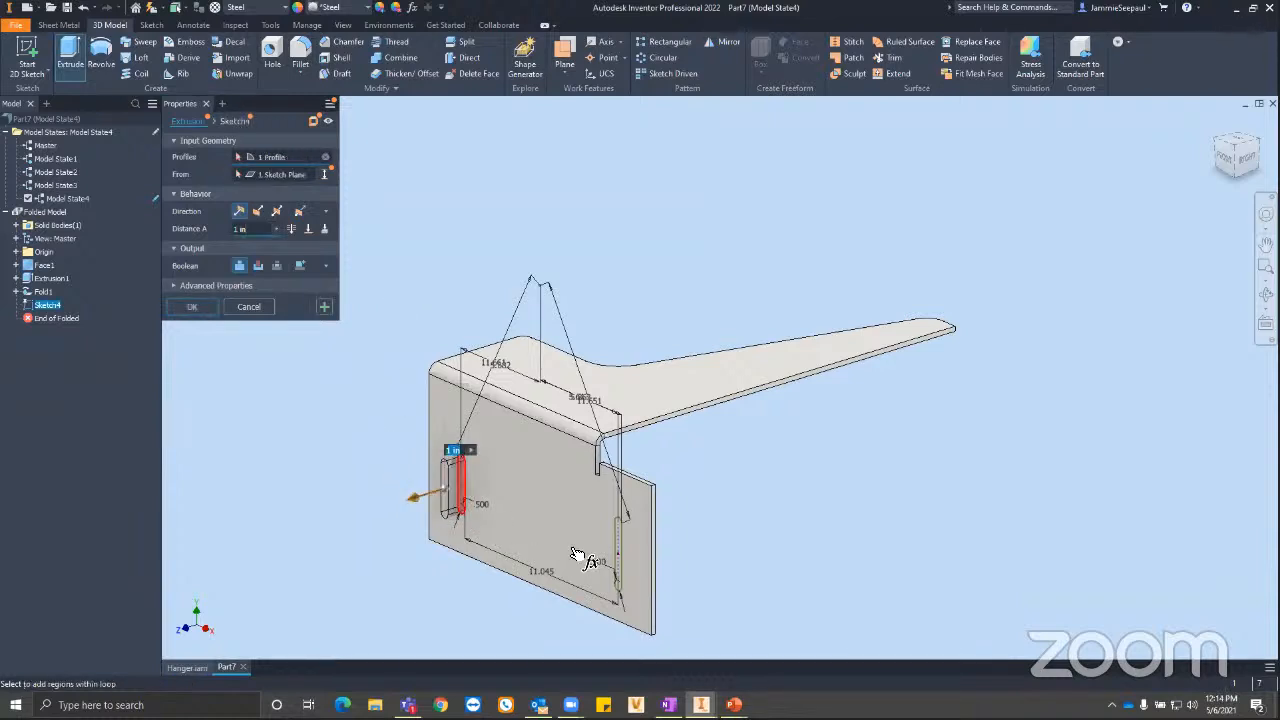
pyautogui.click(616, 588)
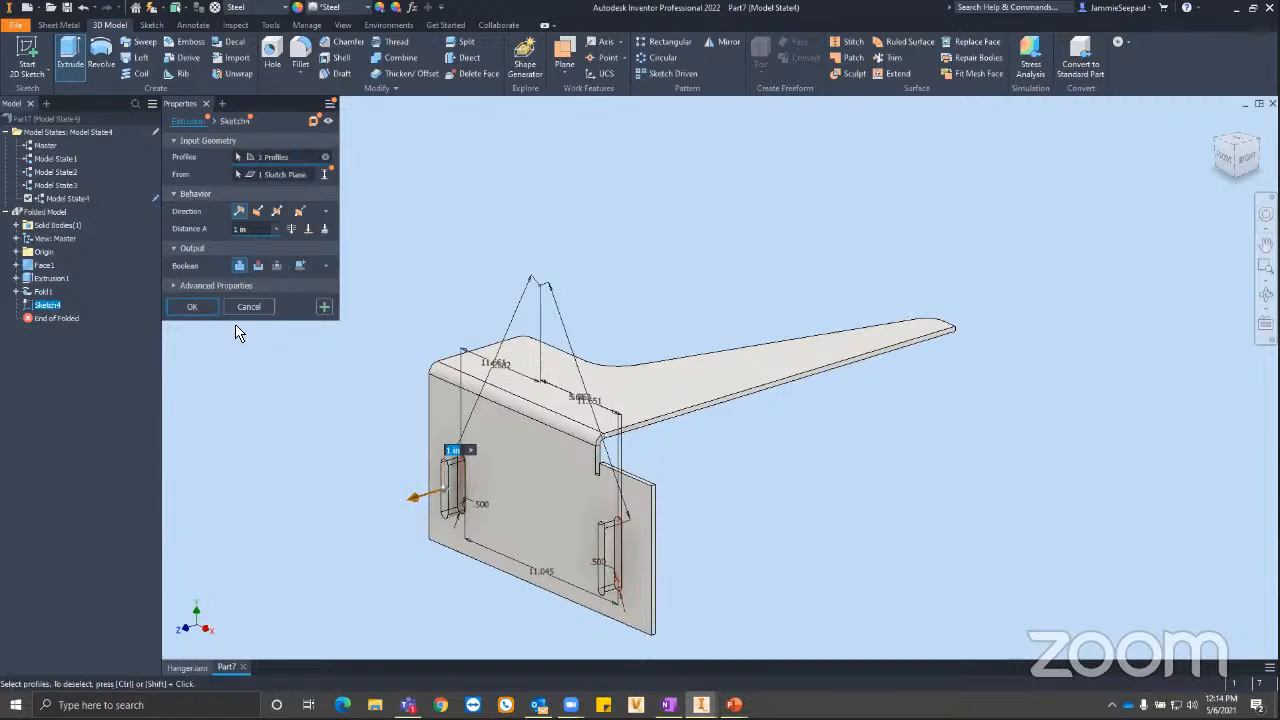
pyautogui.click(257, 267)
pyautogui.click(291, 230)
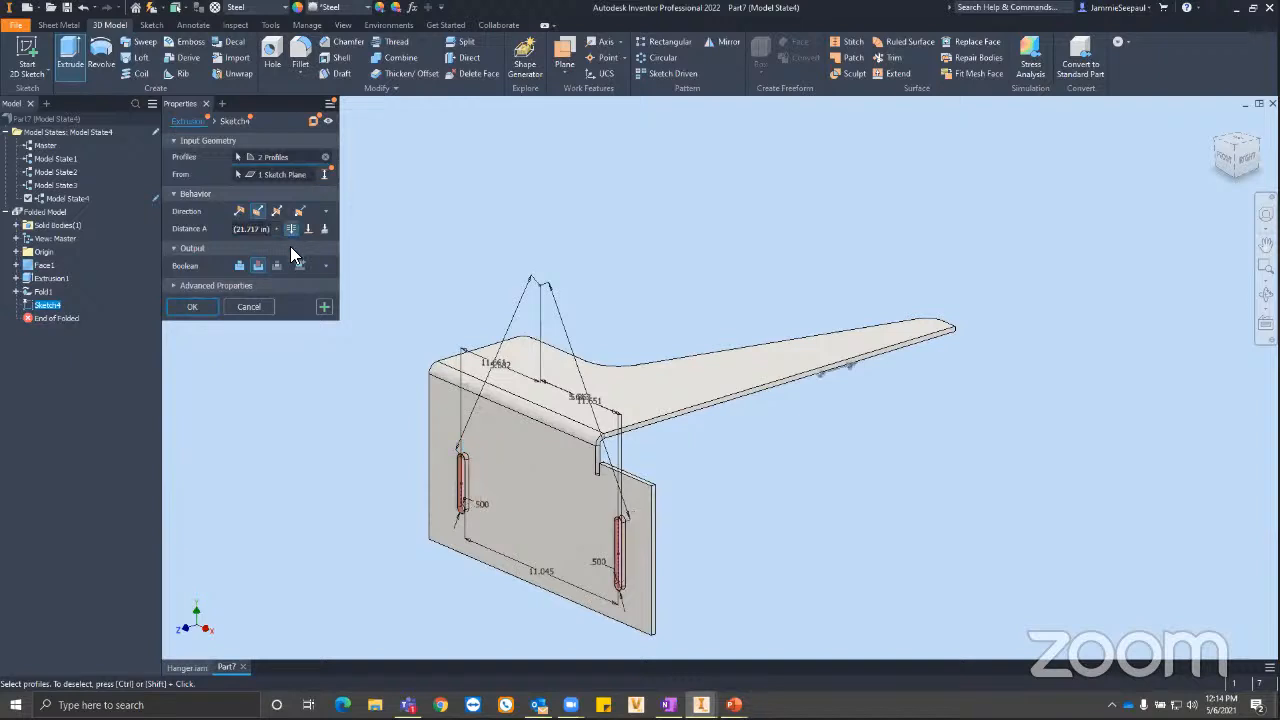
pyautogui.click(192, 307)
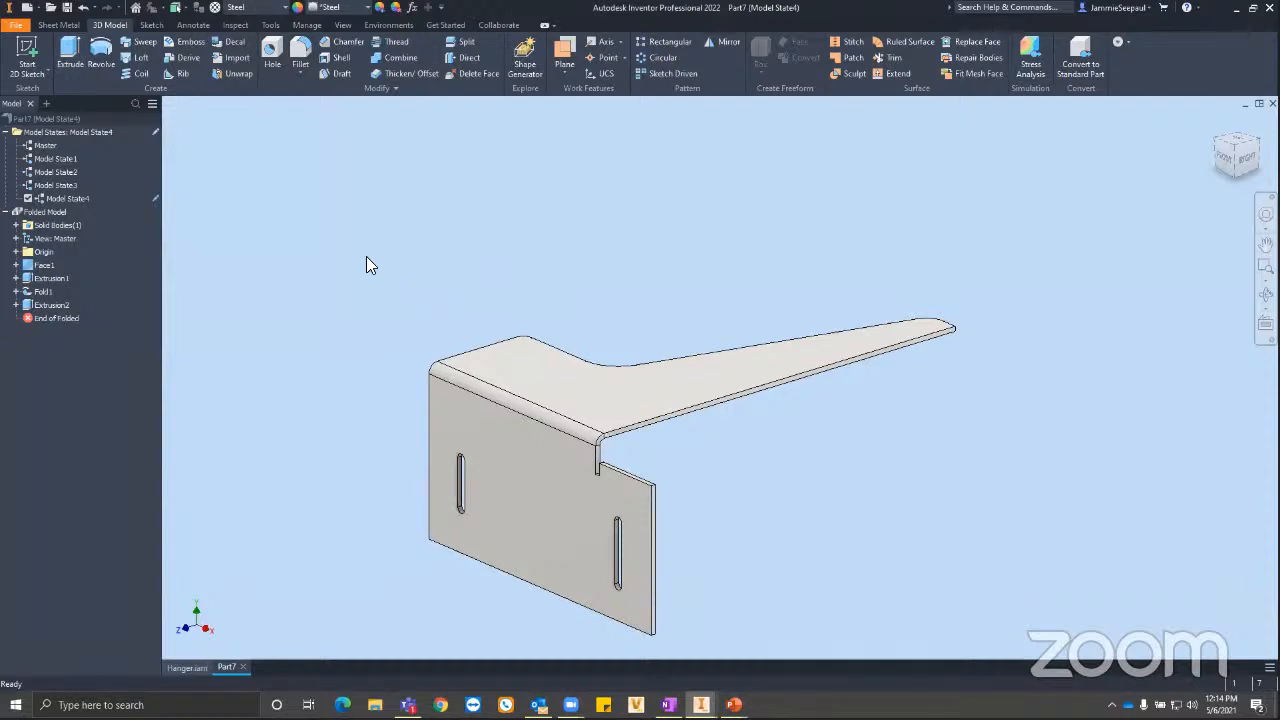
# Activate Model State1, Model State2 and Model State3 in turn to review the part's geometry in each.
pyautogui.doubleClick(88, 158)
pyautogui.click(288, 124)
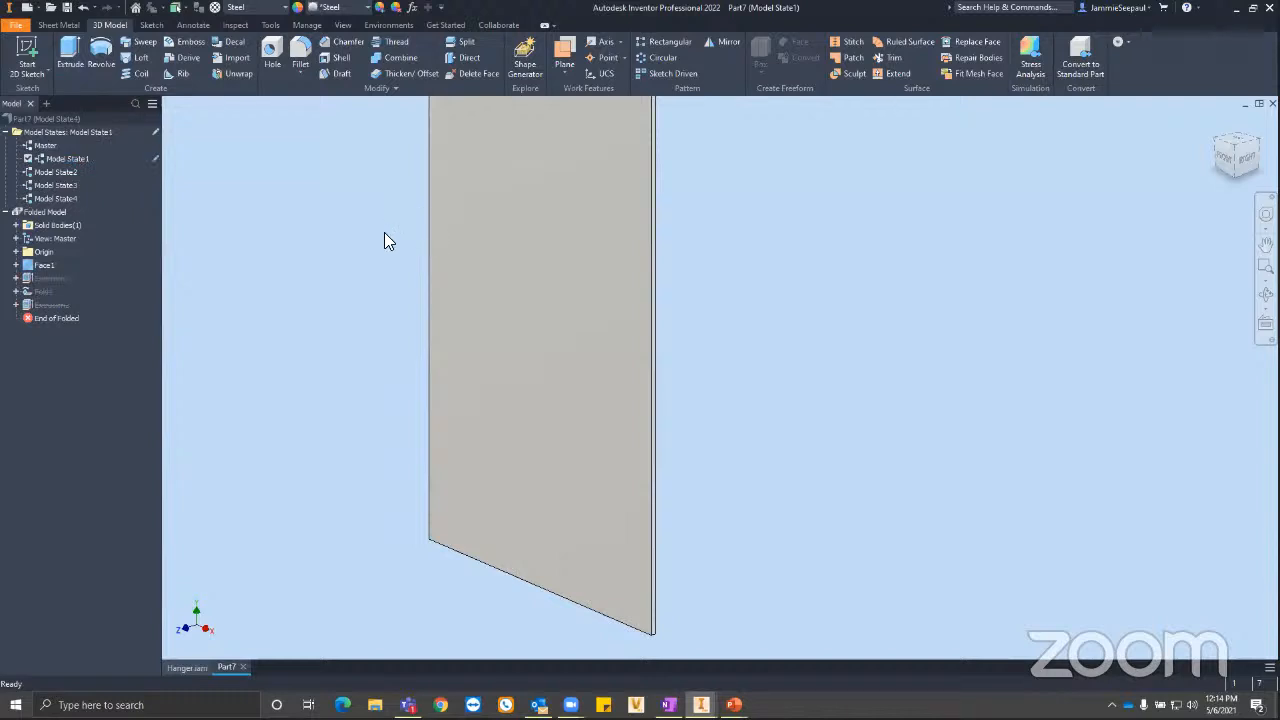
pyautogui.press('Home')
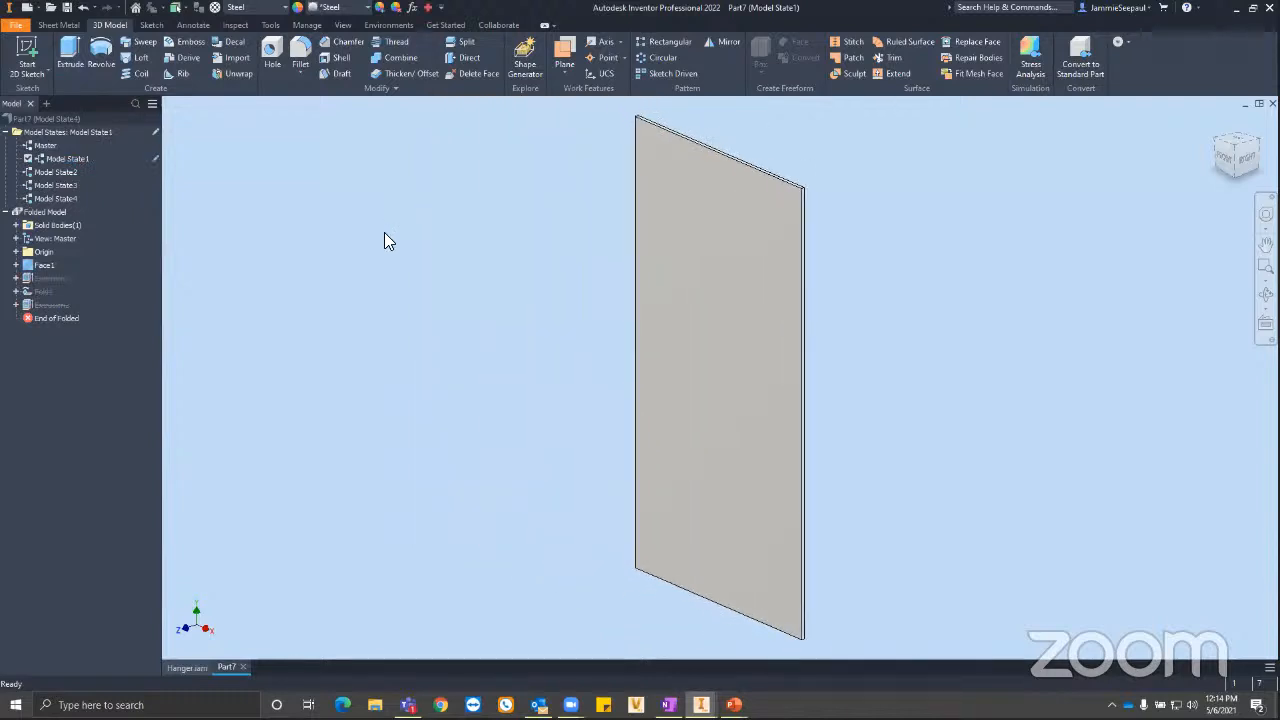
pyautogui.click(62, 172)
pyautogui.doubleClick(66, 173)
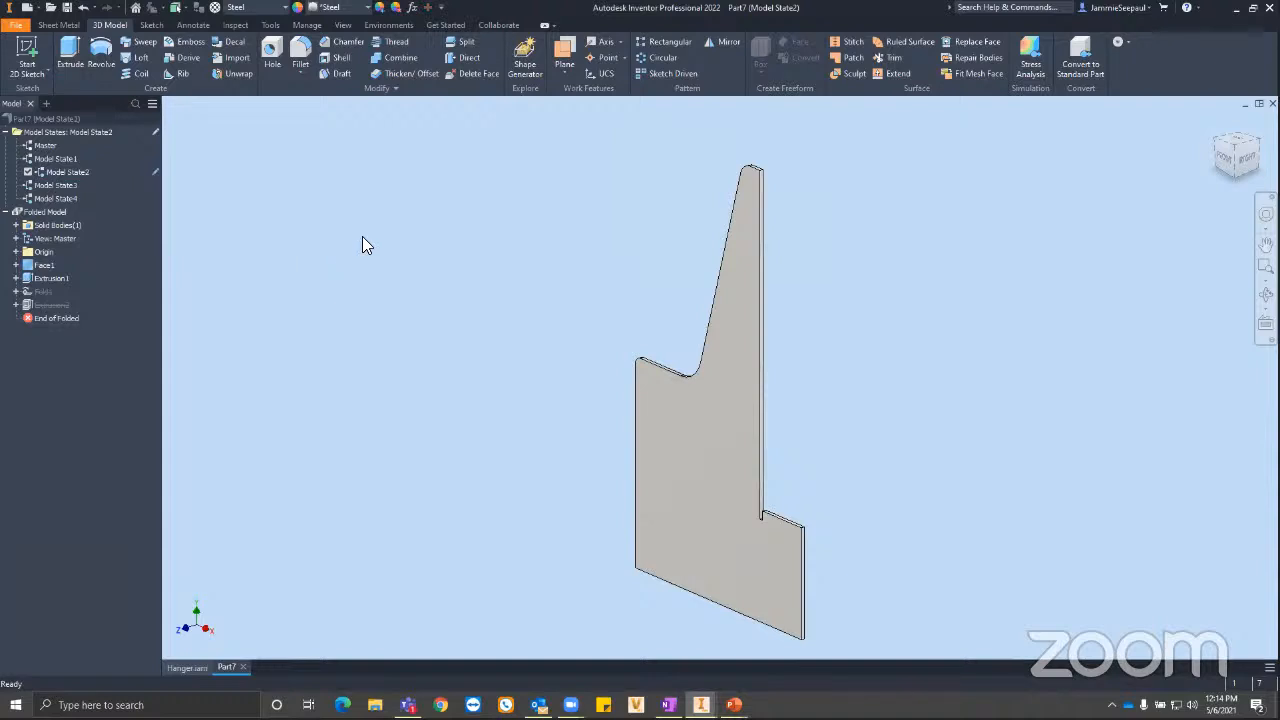
pyautogui.doubleClick(50, 186)
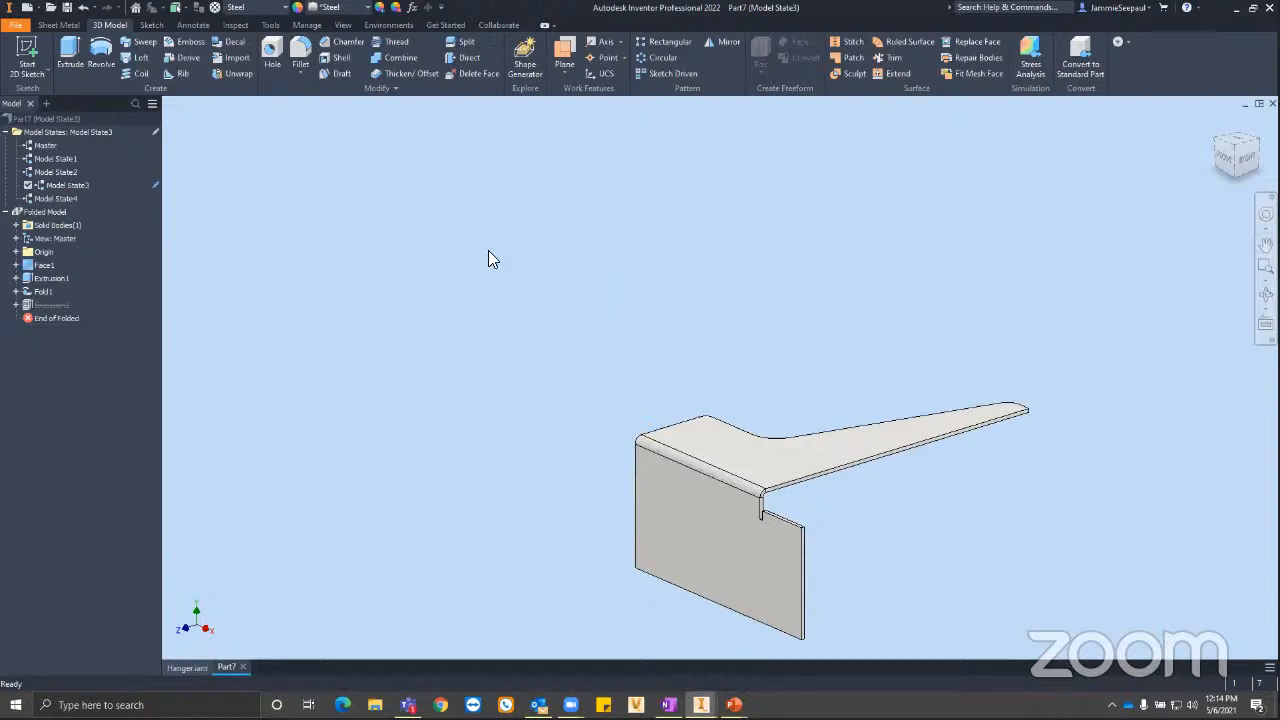
# Activate Model State4 and create a new drawing from the Standard.idw template.
pyautogui.doubleClick(66, 198)
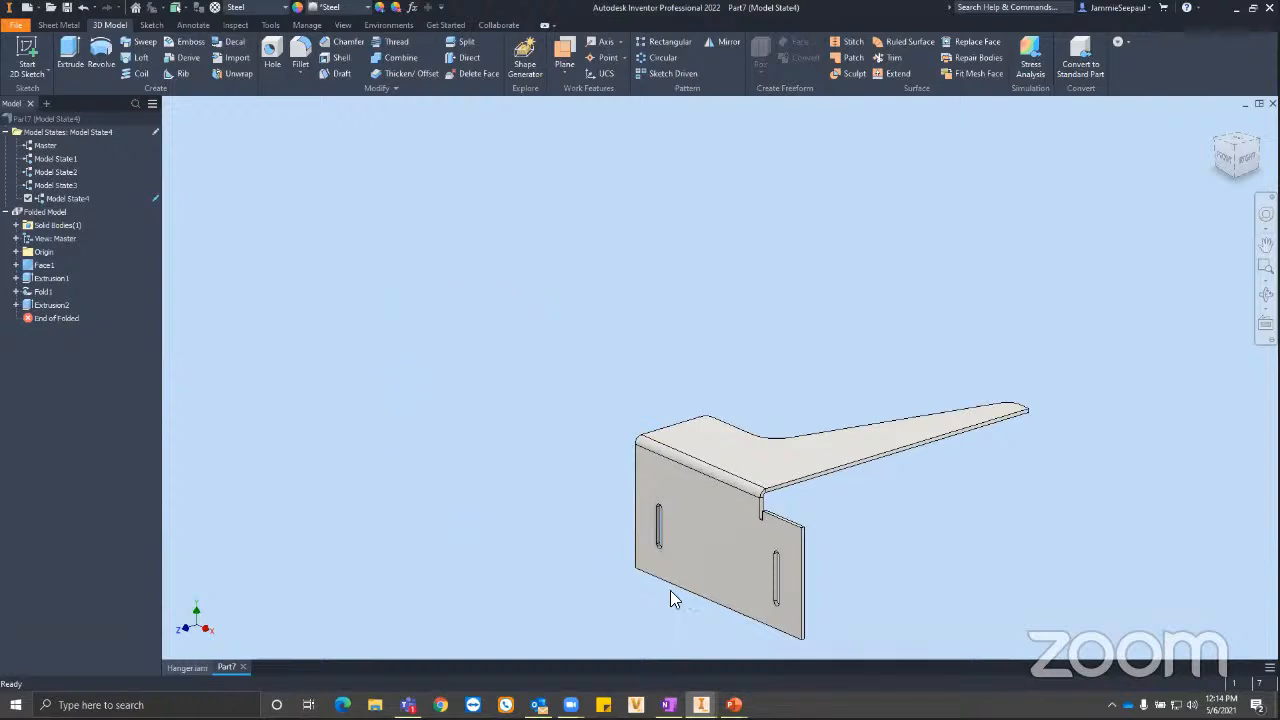
pyautogui.moveTo(731, 326); pyautogui.dragTo(674, 268, button='middle')
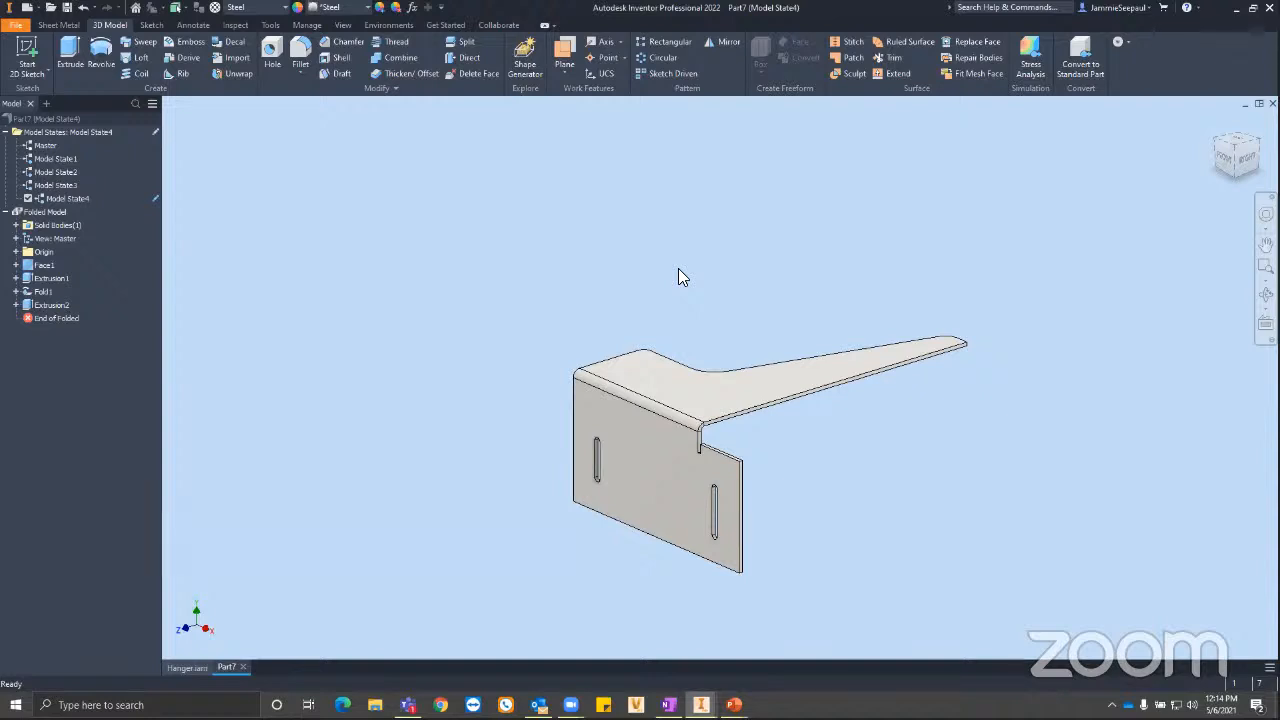
pyautogui.click(27, 8)
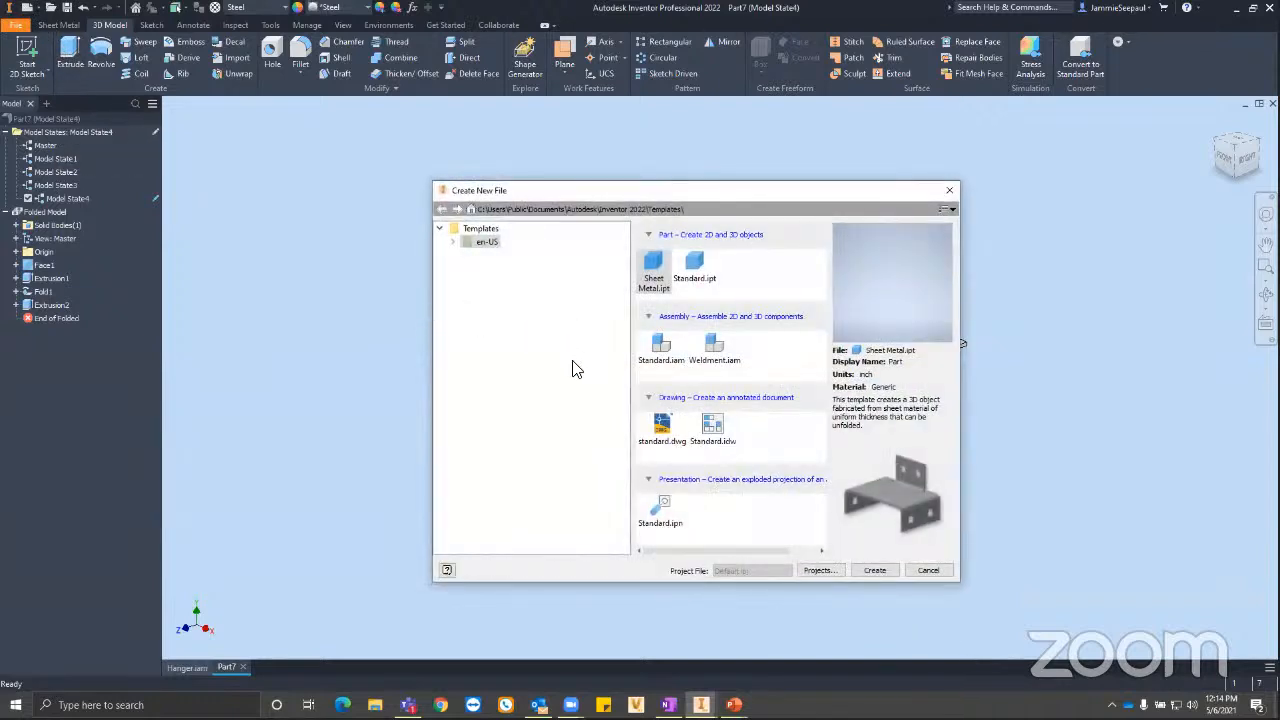
pyautogui.doubleClick(713, 425)
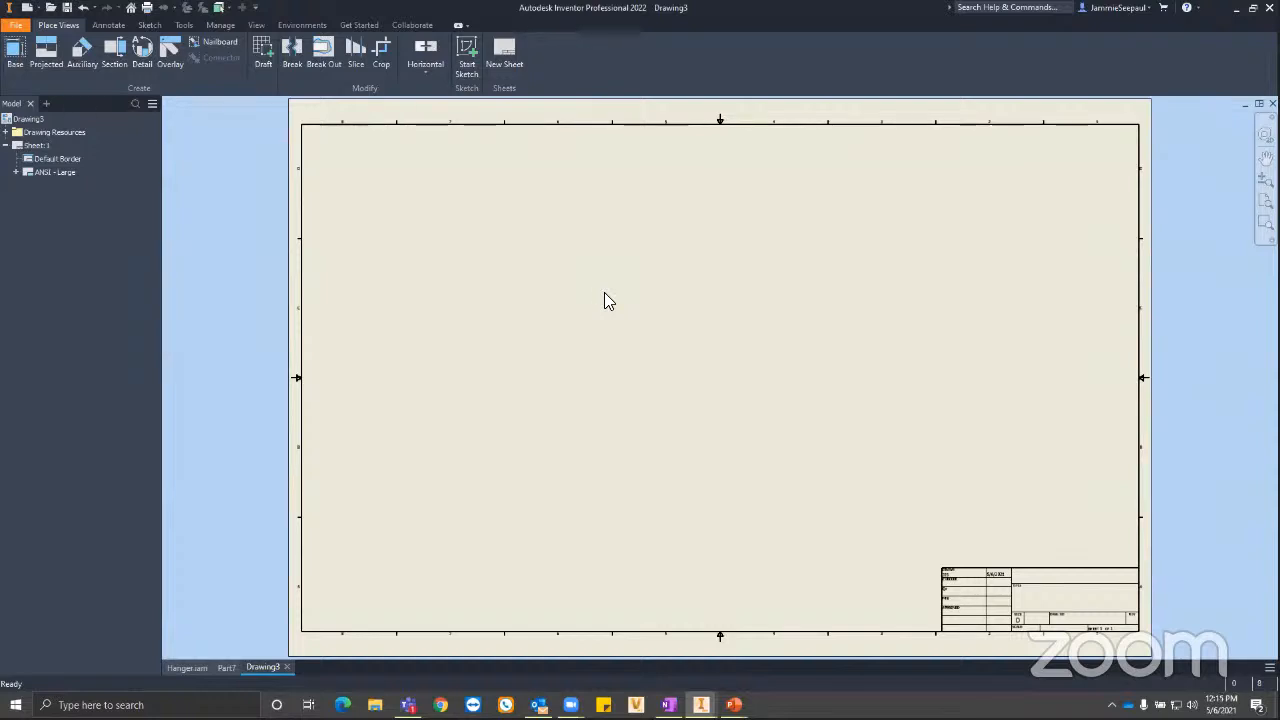
# Return to the Part7 file and compare the geometry of Model State3 and Model State4.
pyautogui.click(227, 667)
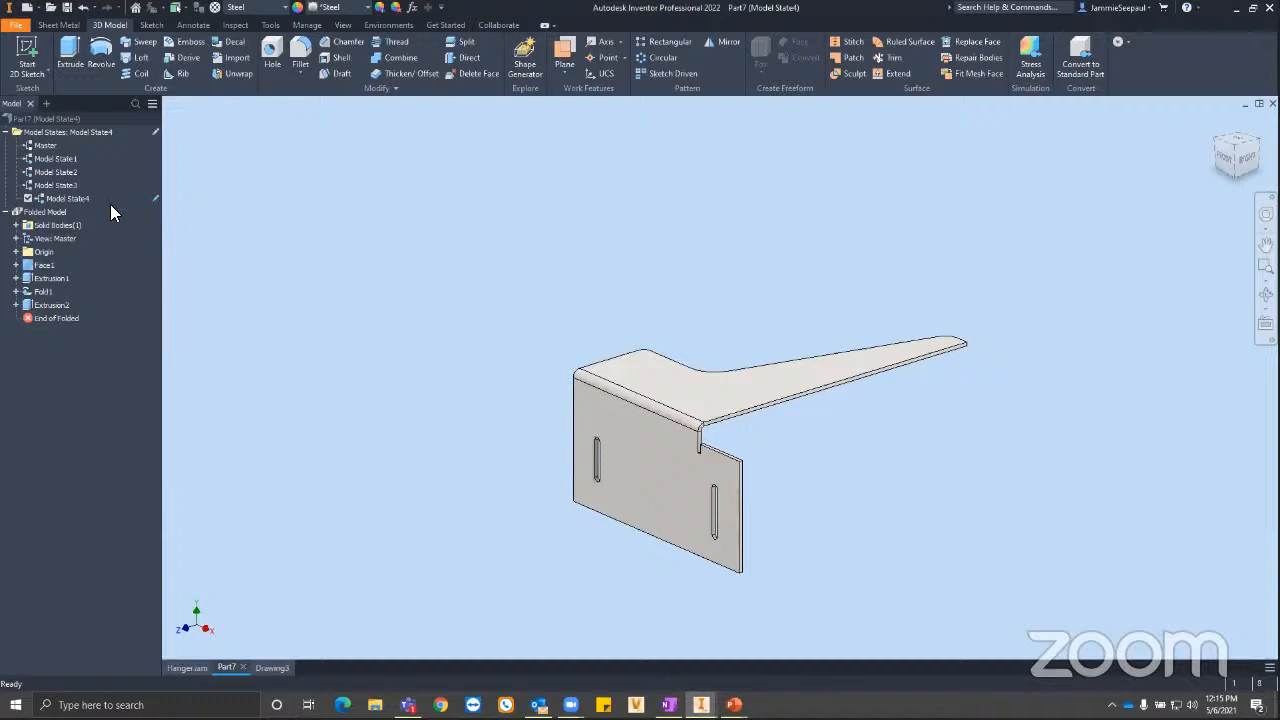
pyautogui.doubleClick(46, 186)
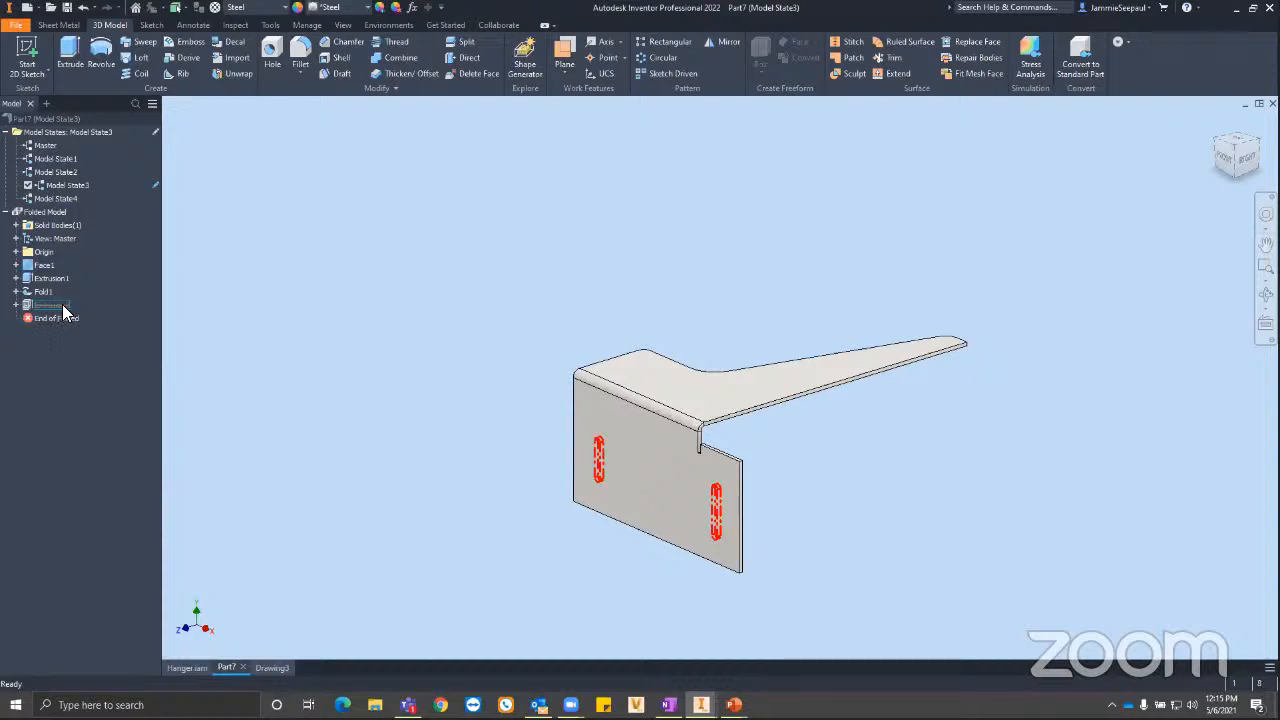
pyautogui.doubleClick(53, 199)
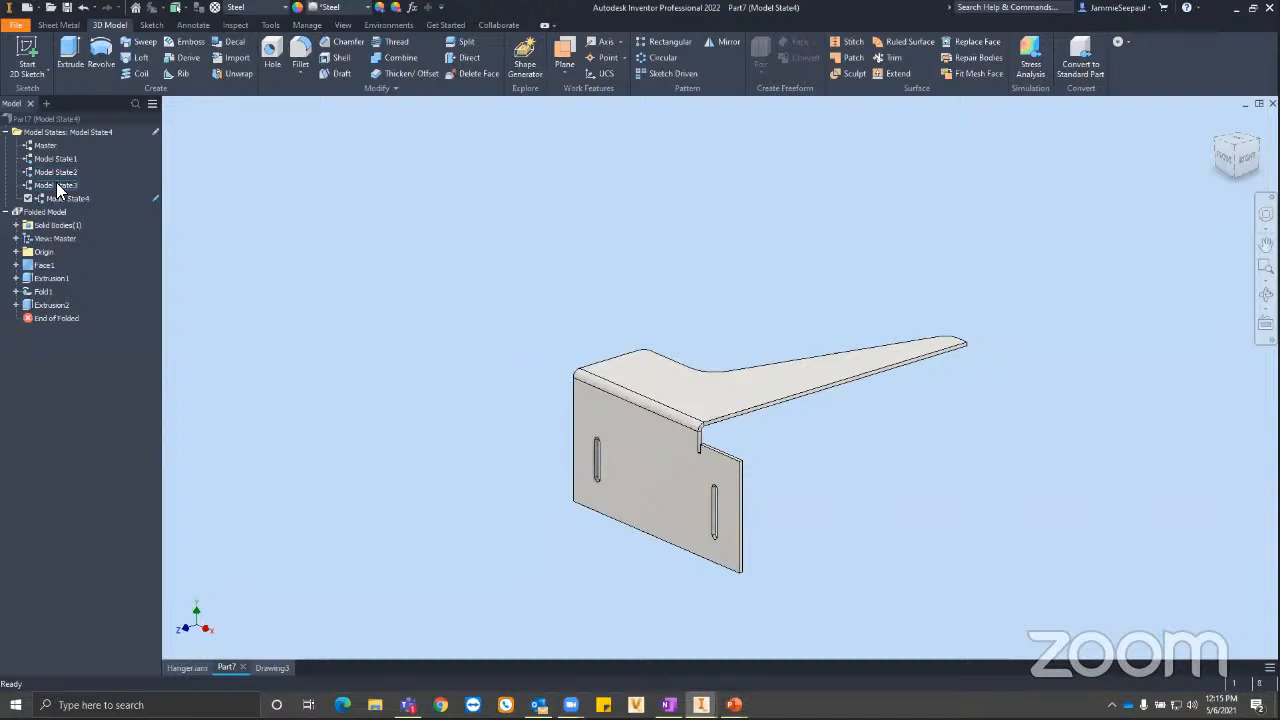
# With Model State3 active, sketch a circle on the front face of the vertical leg and finish the sketch.
pyautogui.doubleClick(56, 186)
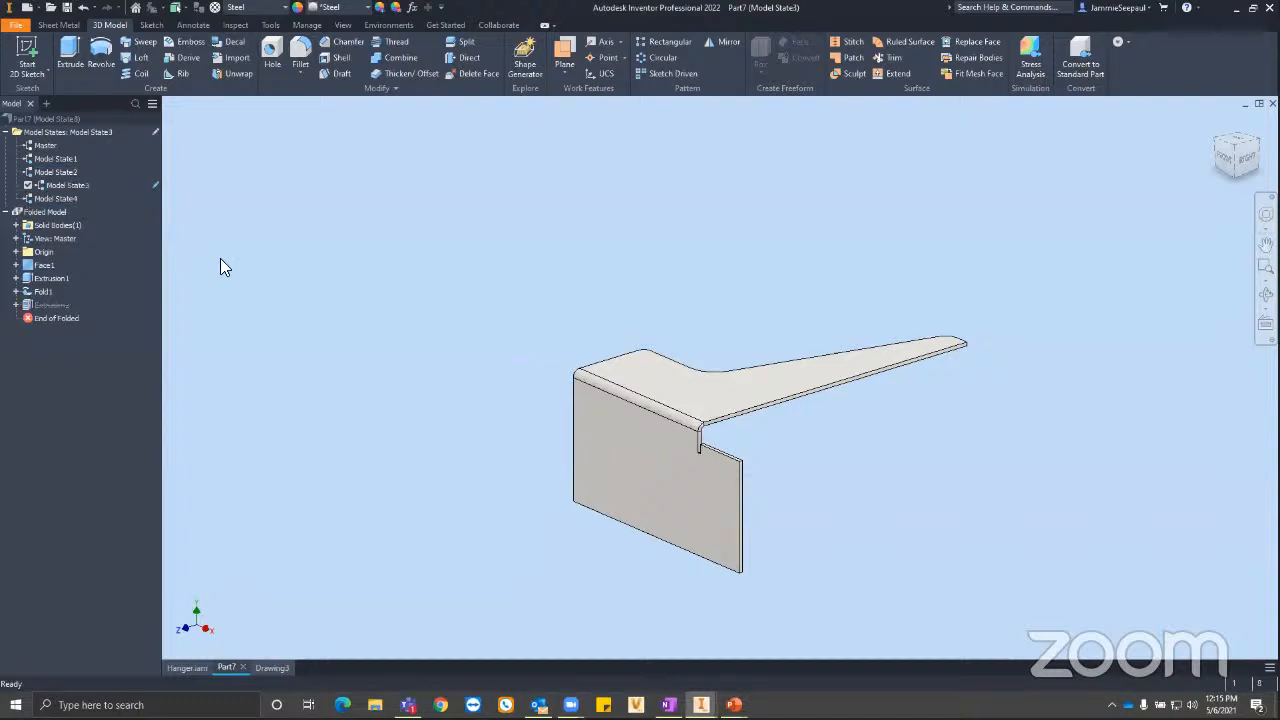
pyautogui.click(70, 62)
pyautogui.click(651, 485)
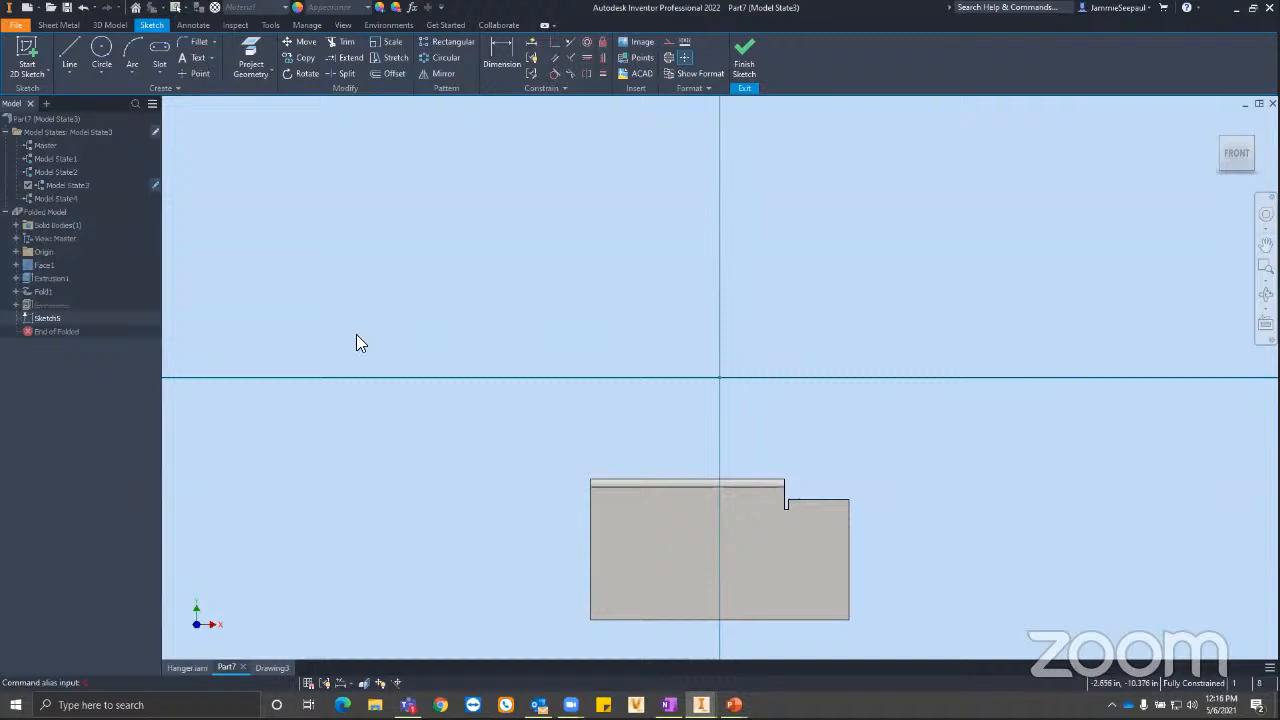
pyautogui.click(102, 50)
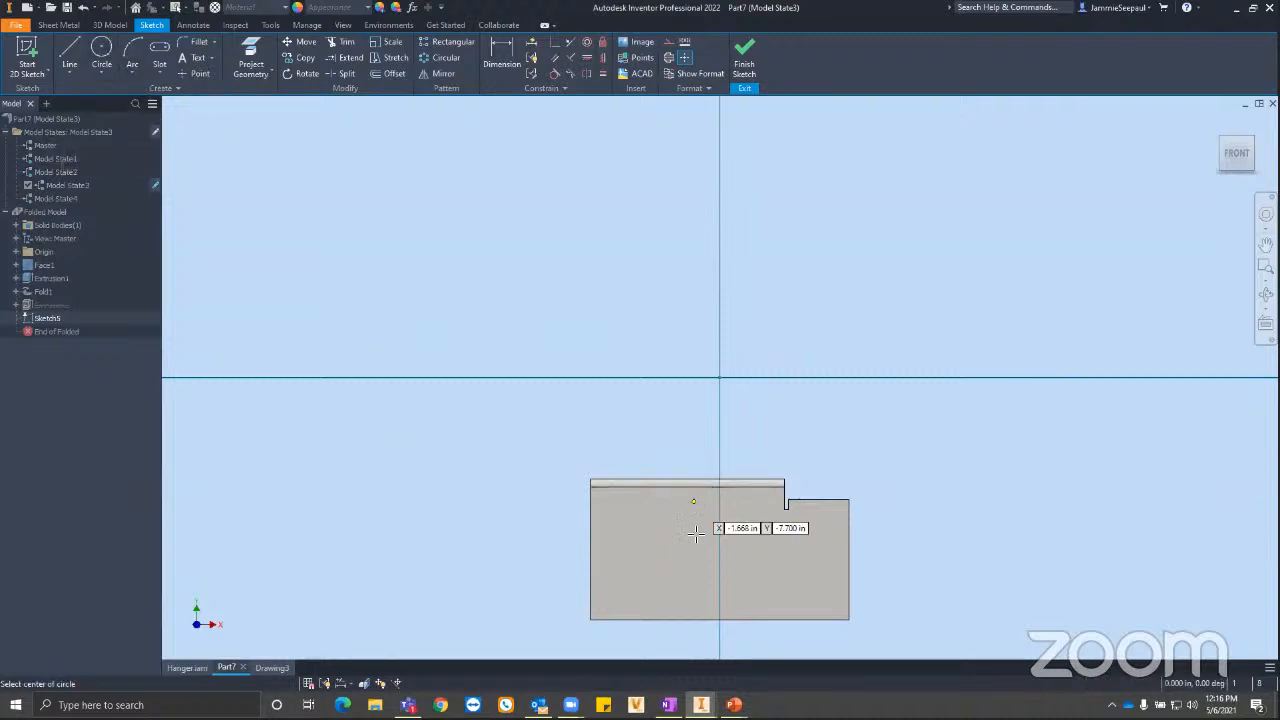
pyautogui.click(665, 551)
pyautogui.click(679, 559)
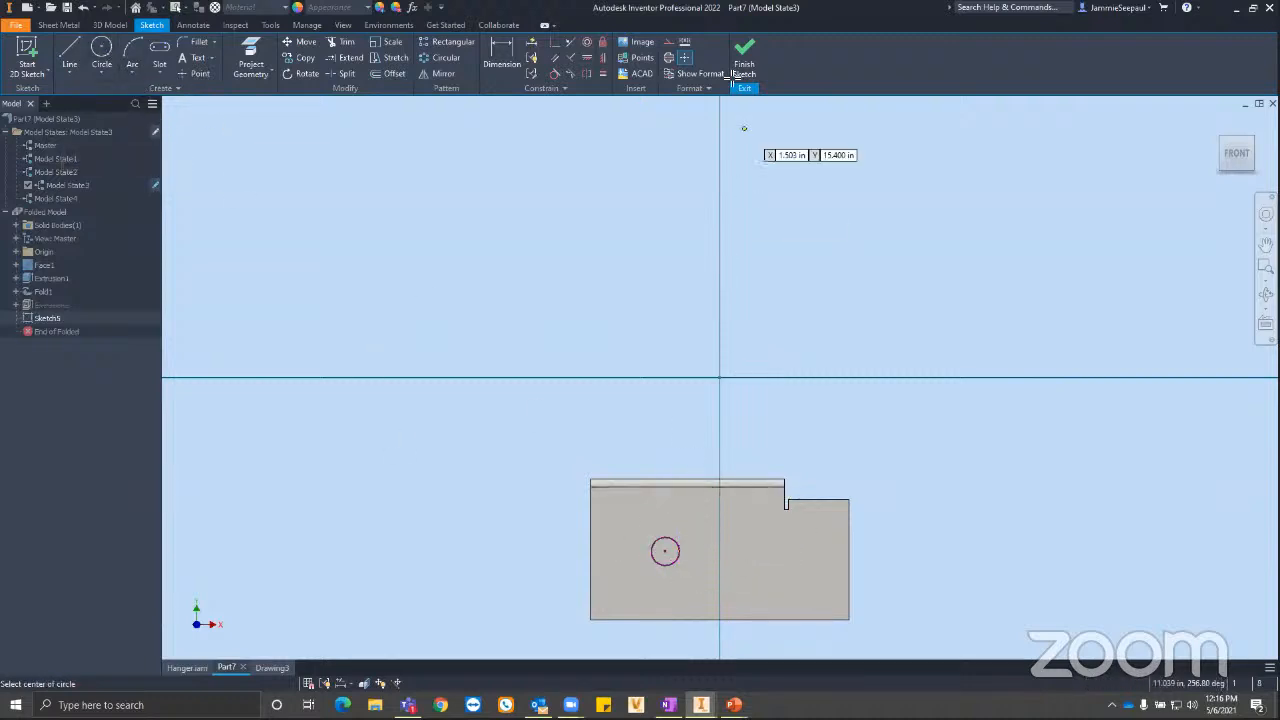
pyautogui.click(748, 62)
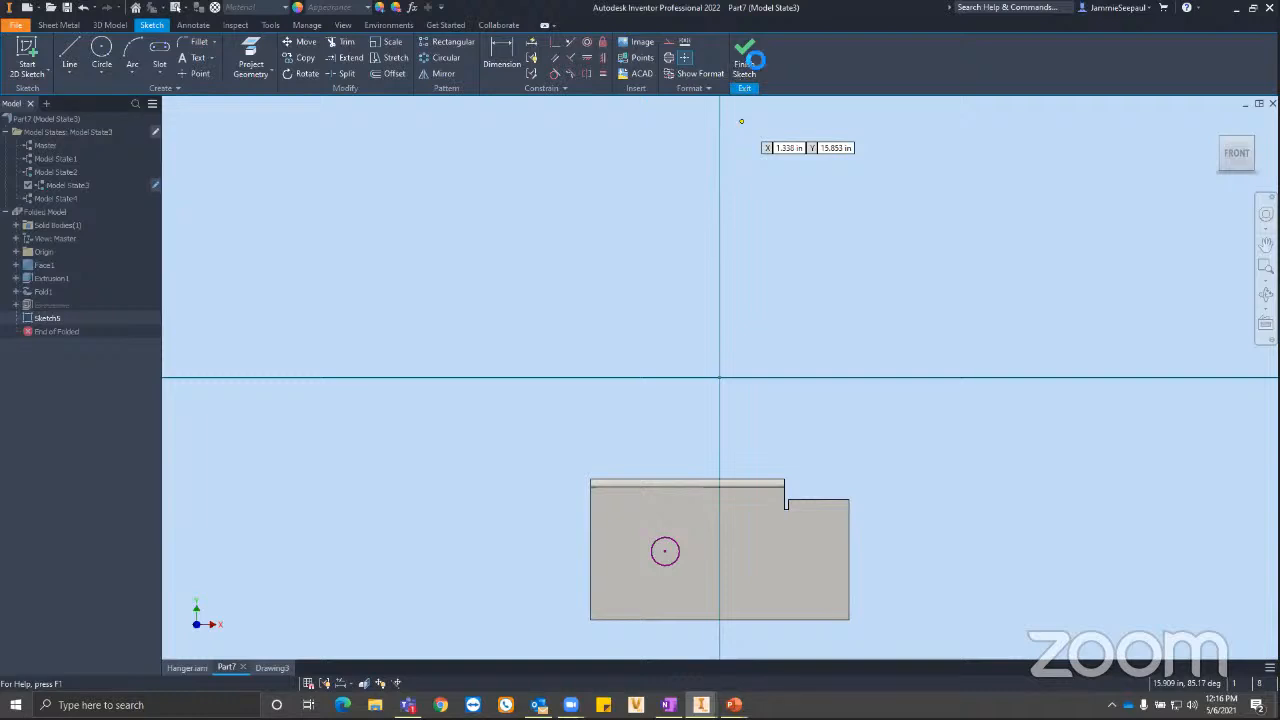
# Extrude-cut the circle to make a round hole through the vertical leg in Model State3.
pyautogui.click(70, 50)
pyautogui.click(258, 265)
pyautogui.click(200, 305)
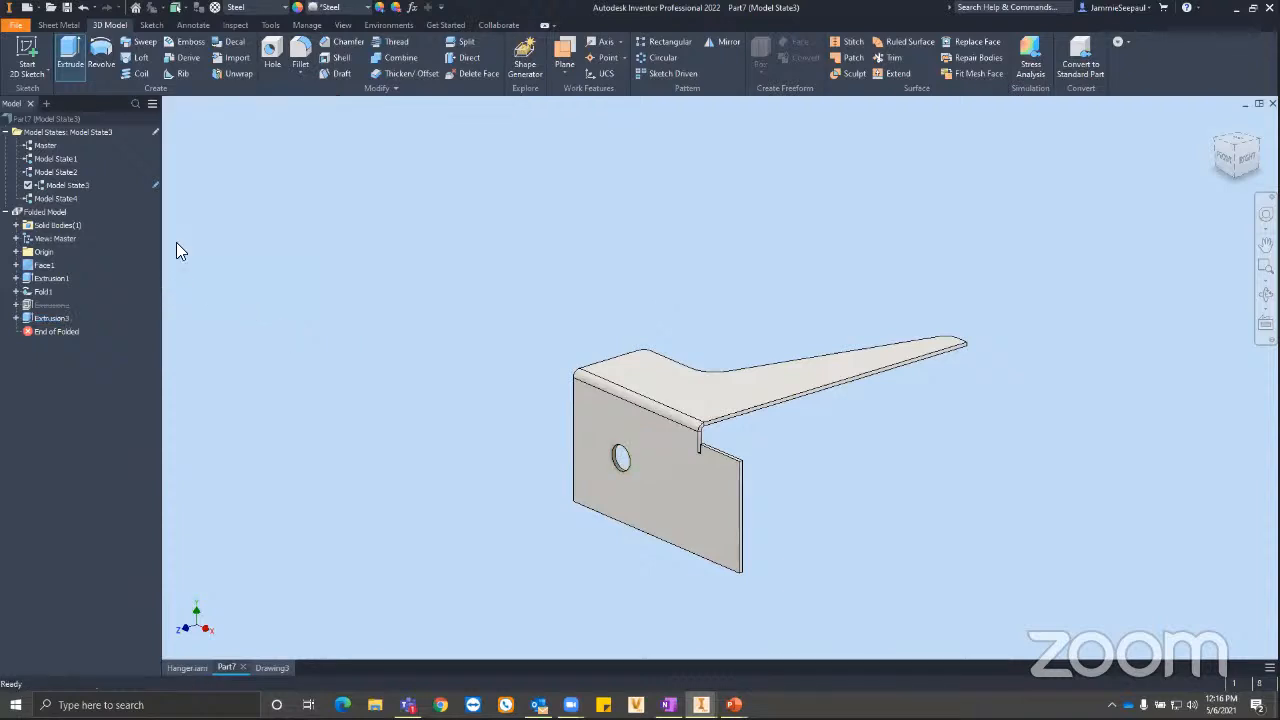
# Activate Model State4, Model State2 and Model State3 in turn, ending on Model State4, to check where the new hole cut is suppressed.
pyautogui.doubleClick(55, 198)
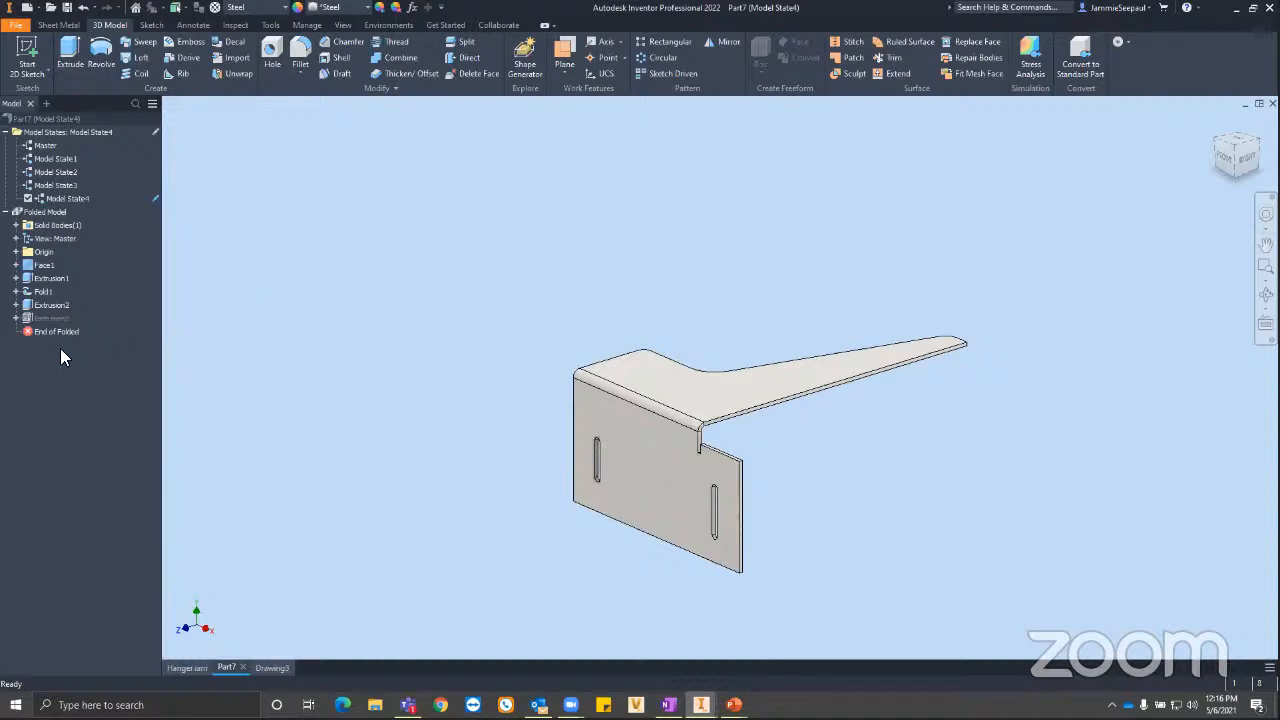
pyautogui.rightClick(52, 318)
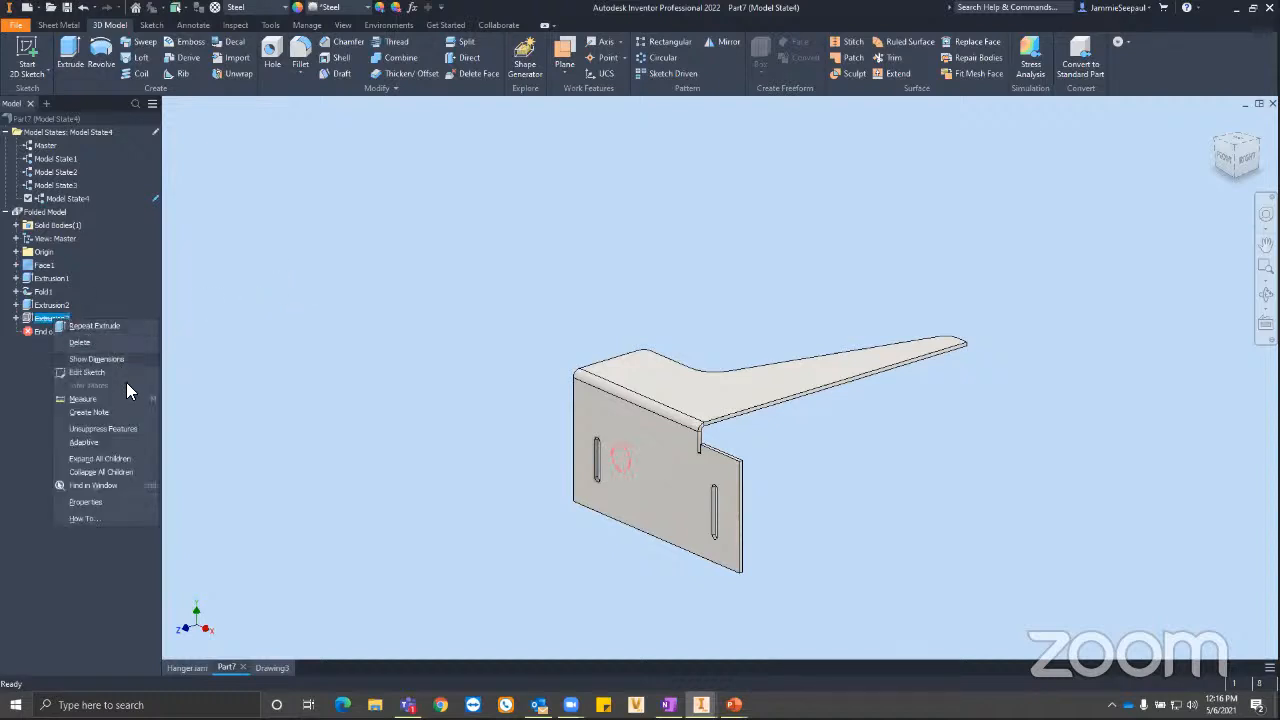
pyautogui.click(252, 355)
pyautogui.click(58, 172)
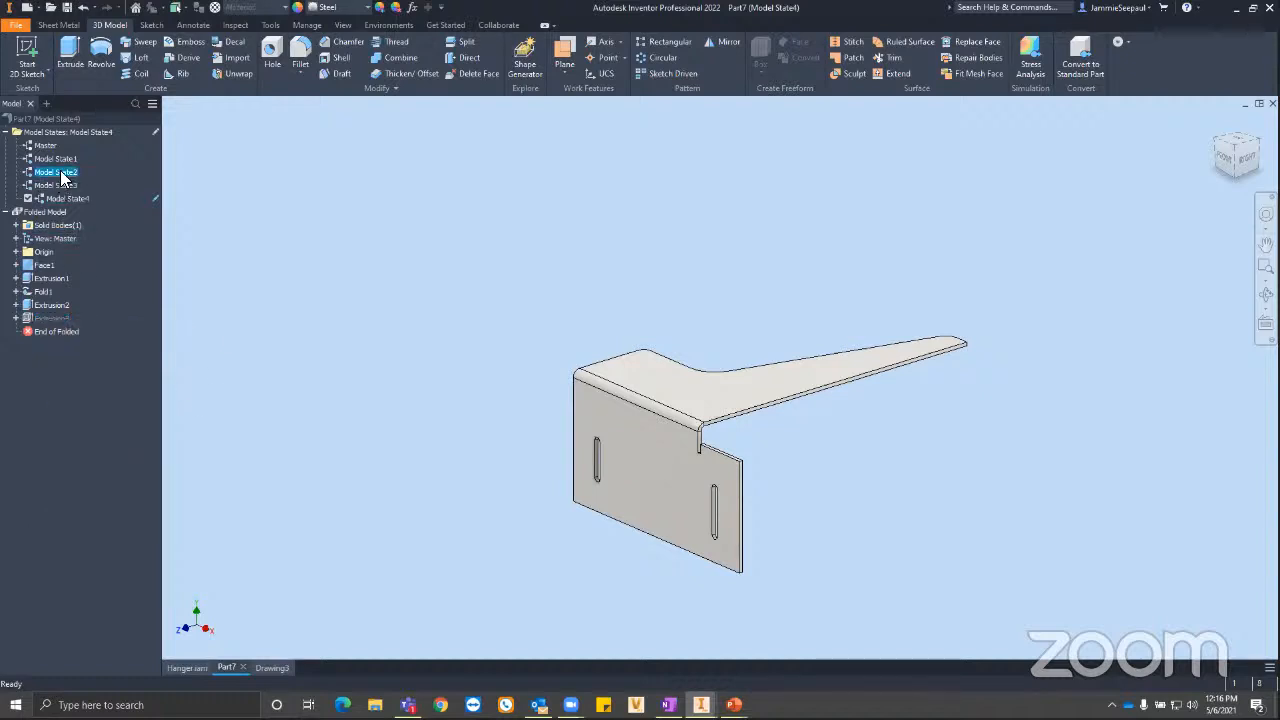
pyautogui.doubleClick(61, 172)
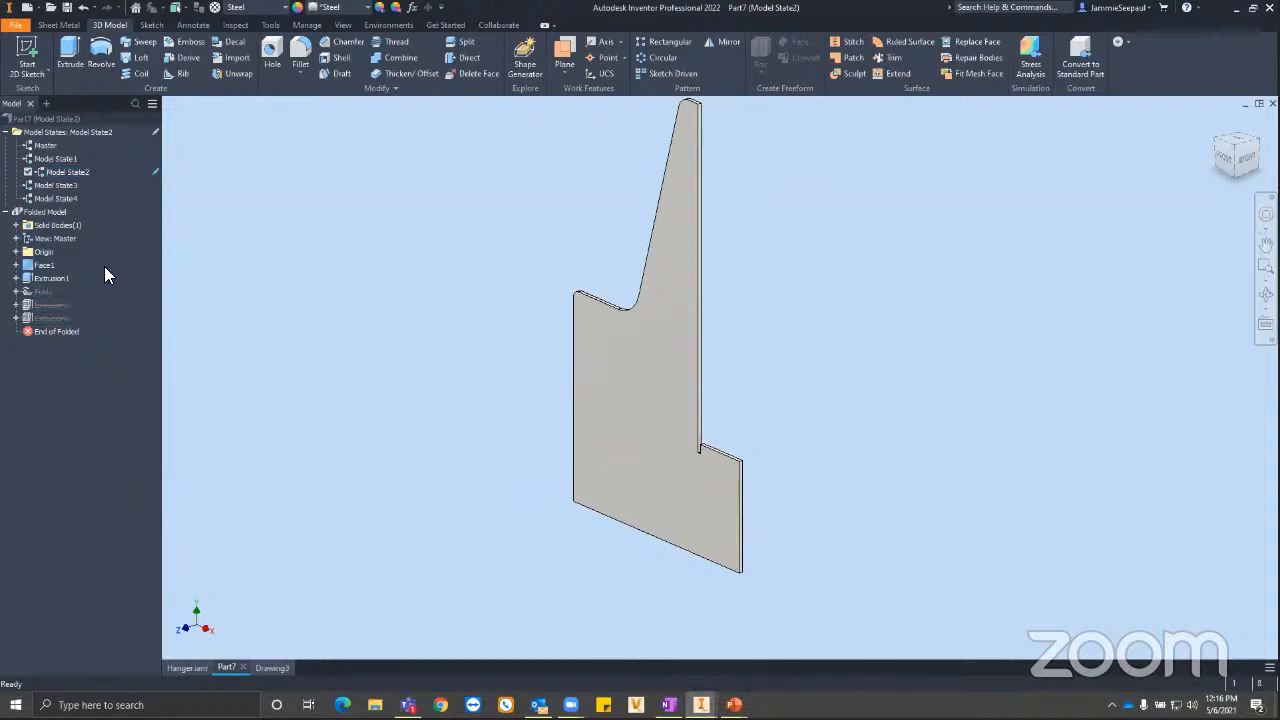
pyautogui.doubleClick(57, 186)
pyautogui.click(57, 198)
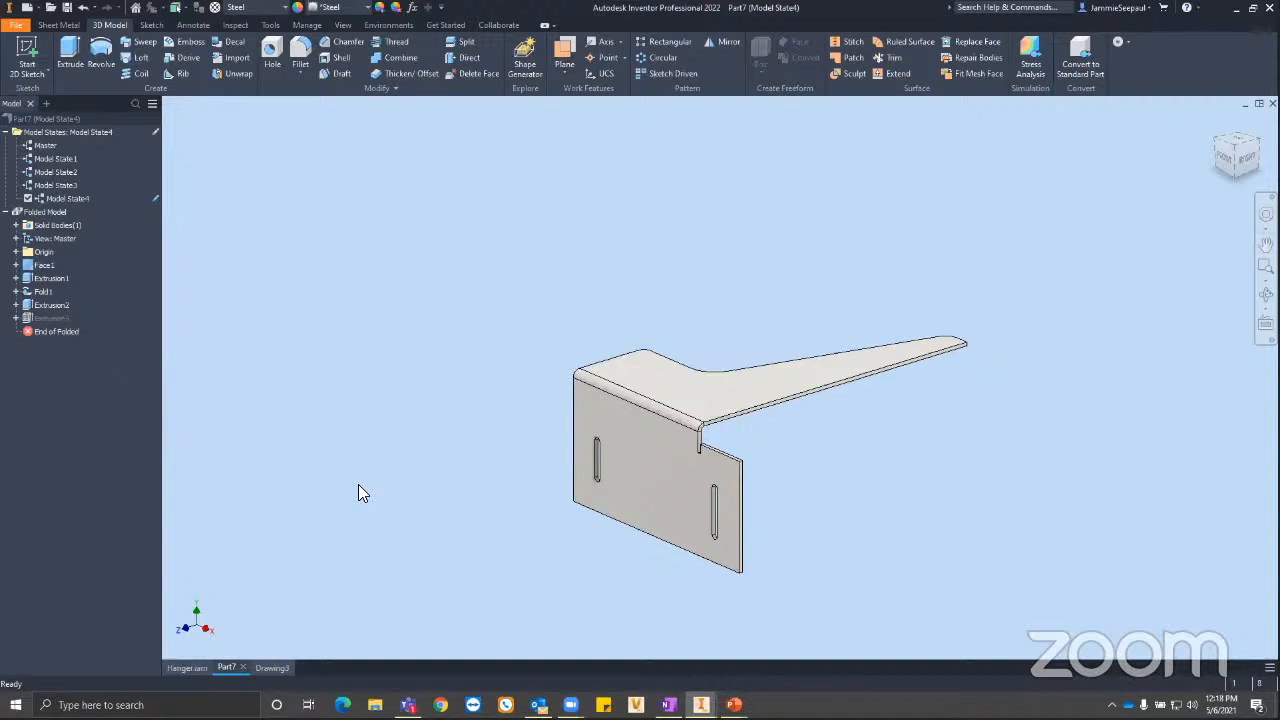
pyautogui.rightClick(76, 204)
pyautogui.click(77, 199)
pyautogui.click(78, 197)
pyautogui.press('Return')
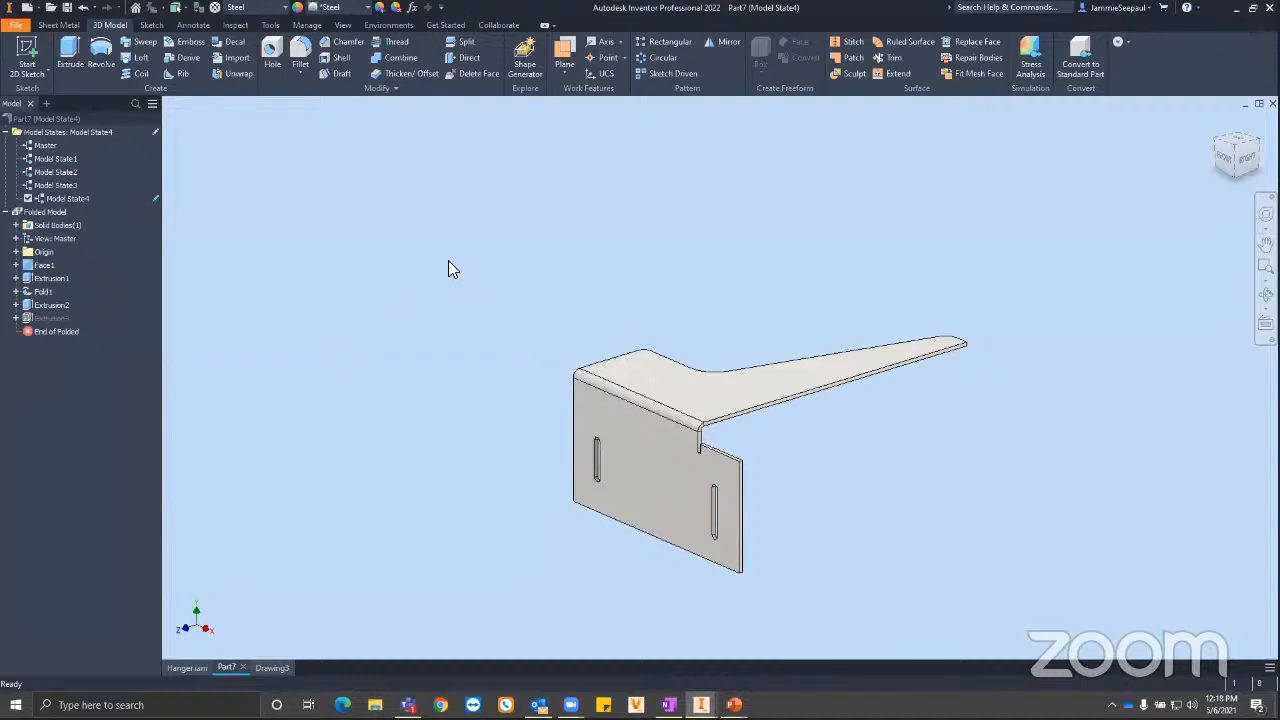
# Edit Fold1 in Model State4 to flip the bend so the arm folds toward the opposite side.
pyautogui.rightClick(44, 292)
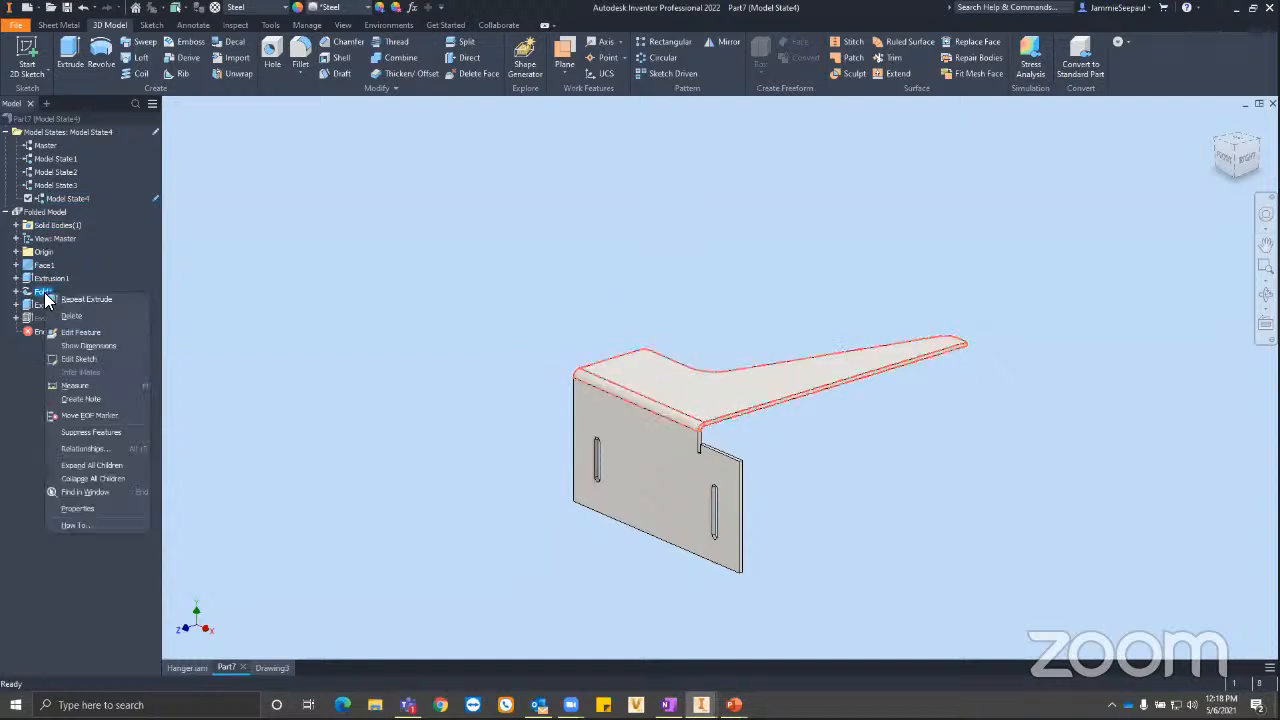
pyautogui.click(96, 334)
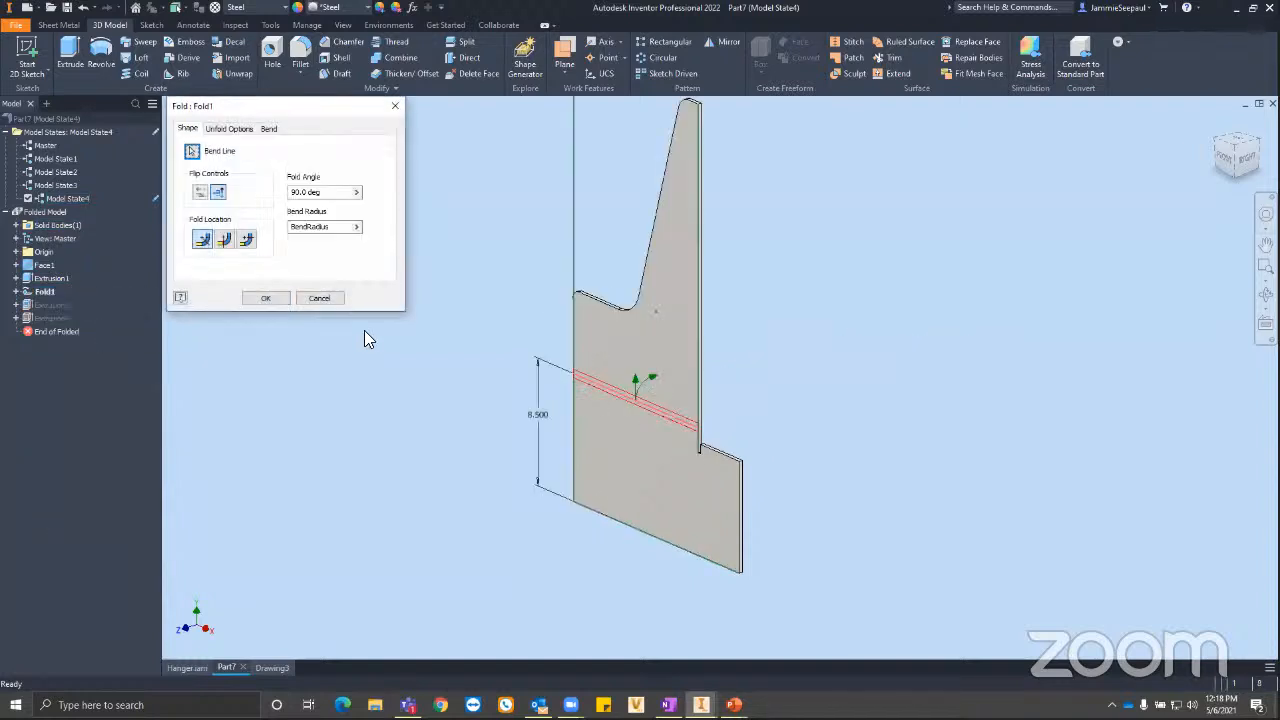
pyautogui.click(218, 192)
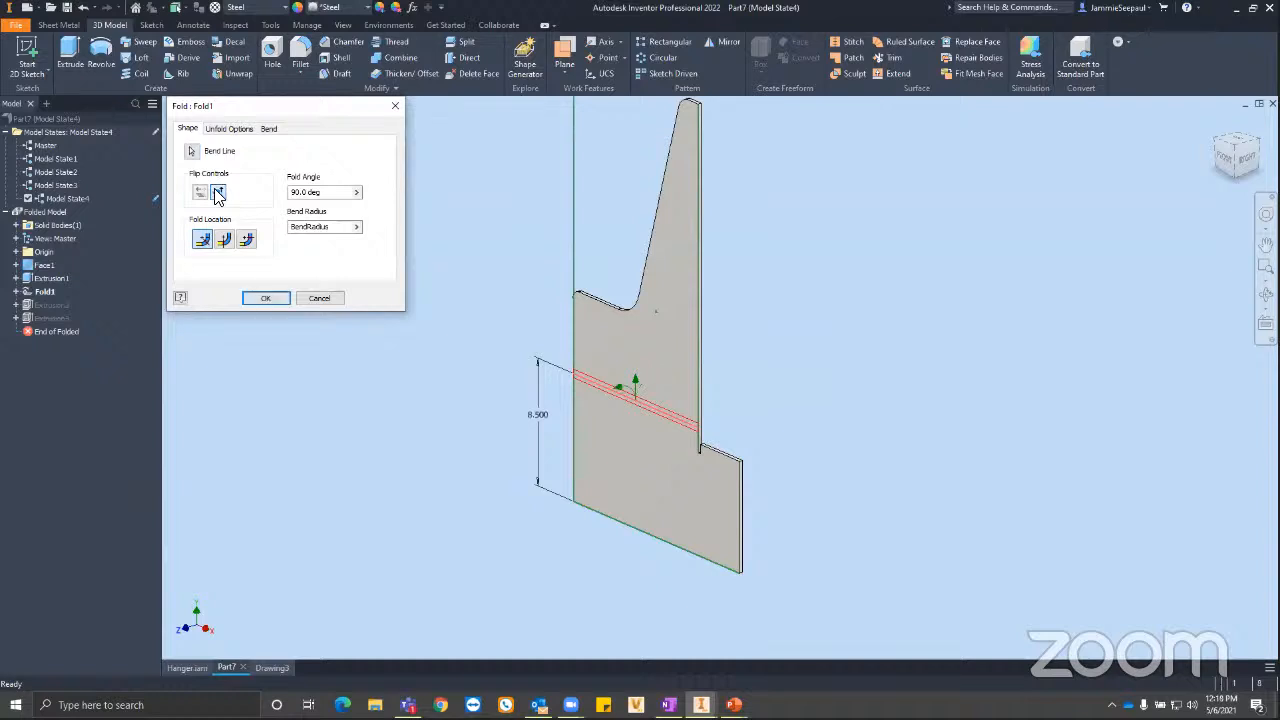
pyautogui.click(265, 298)
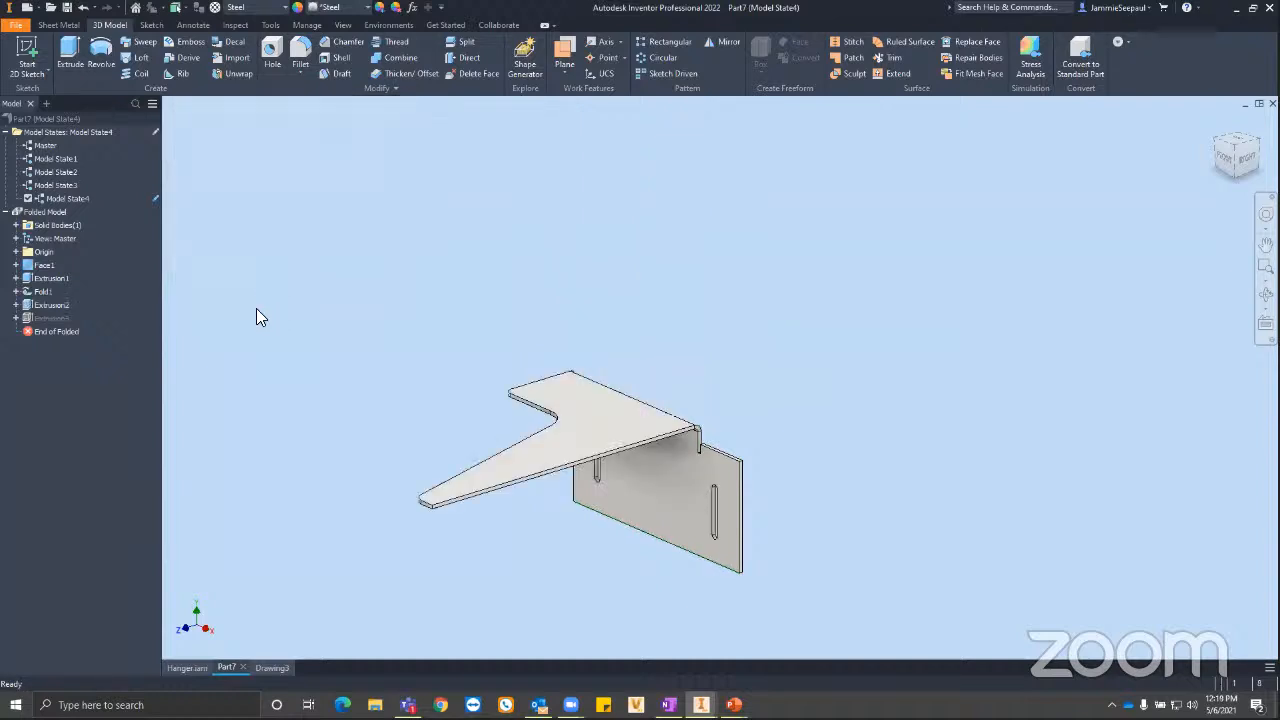
# Switch between Model State3, Model State2 and Model State4 to check how the flipped fold carries across the states.
pyautogui.doubleClick(40, 185)
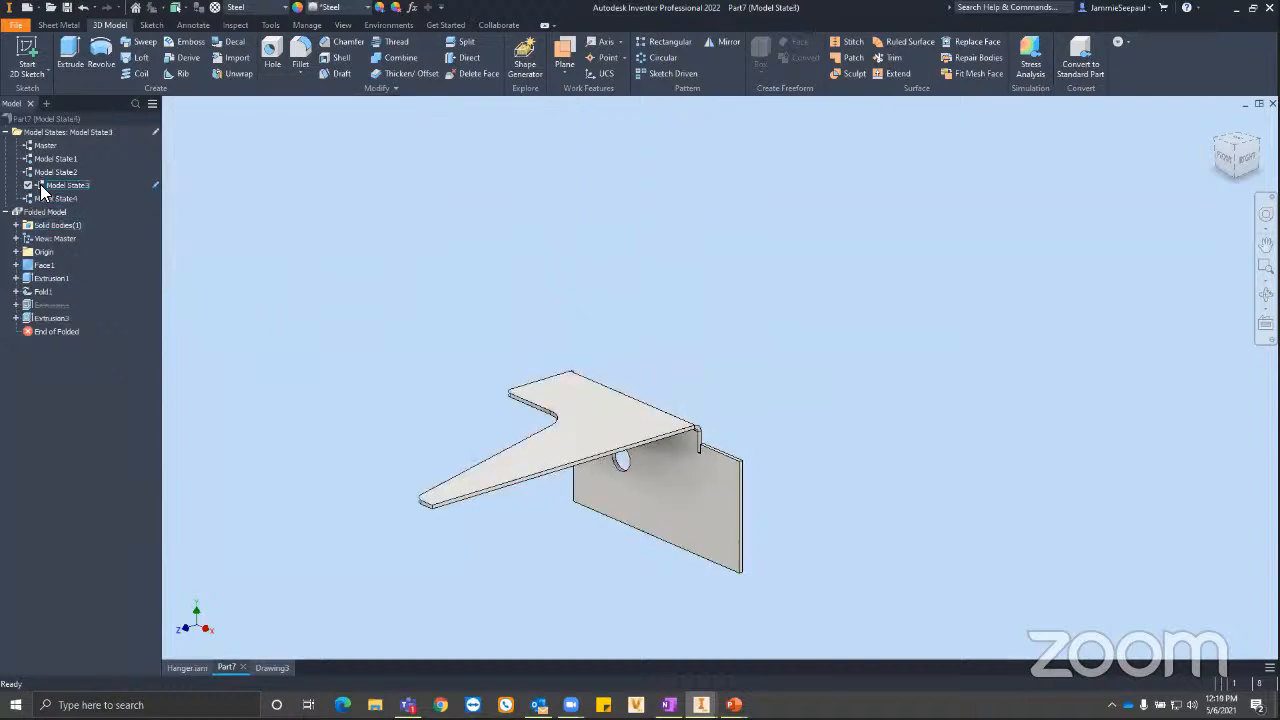
pyautogui.doubleClick(44, 172)
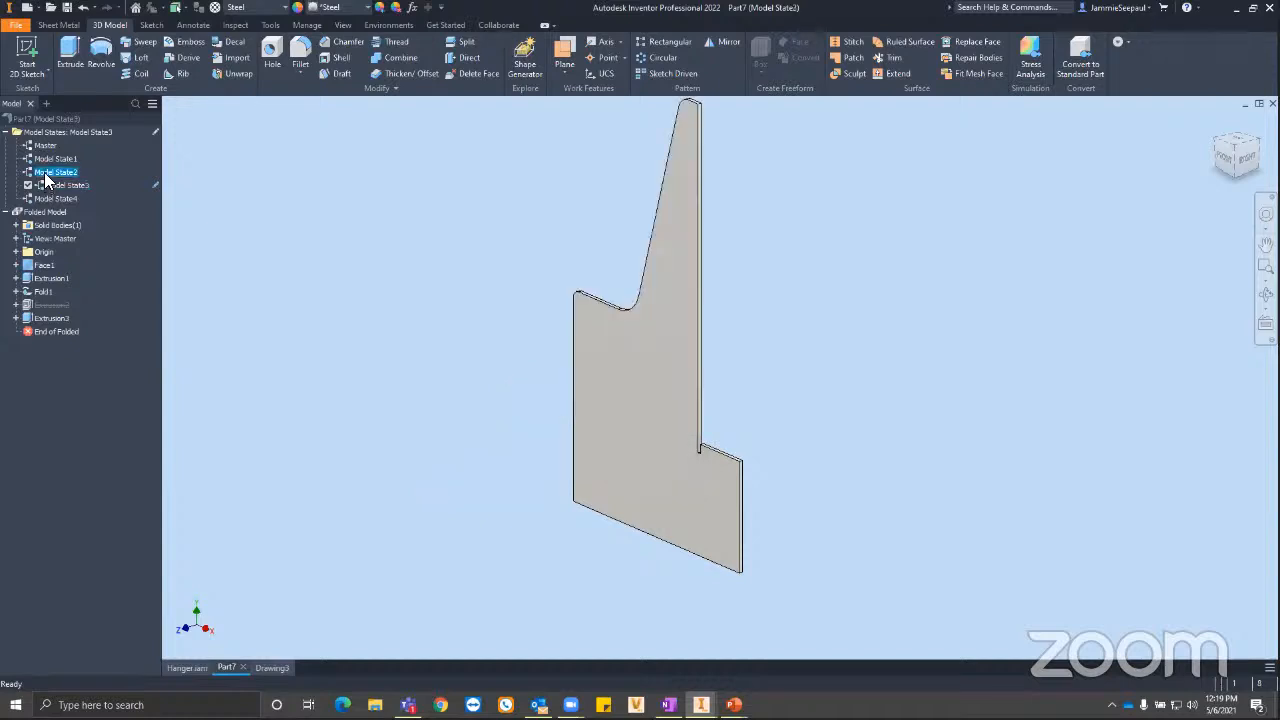
pyautogui.click(50, 186)
pyautogui.doubleClick(40, 187)
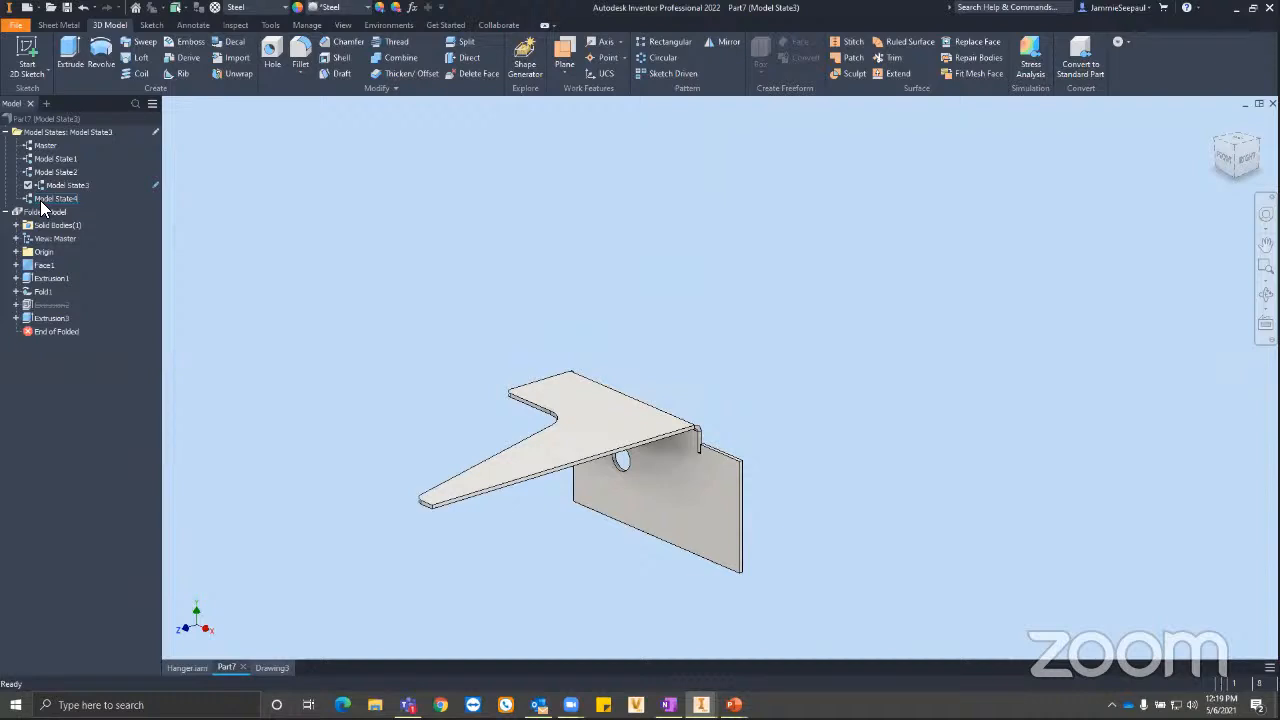
pyautogui.click(37, 201)
pyautogui.doubleClick(40, 199)
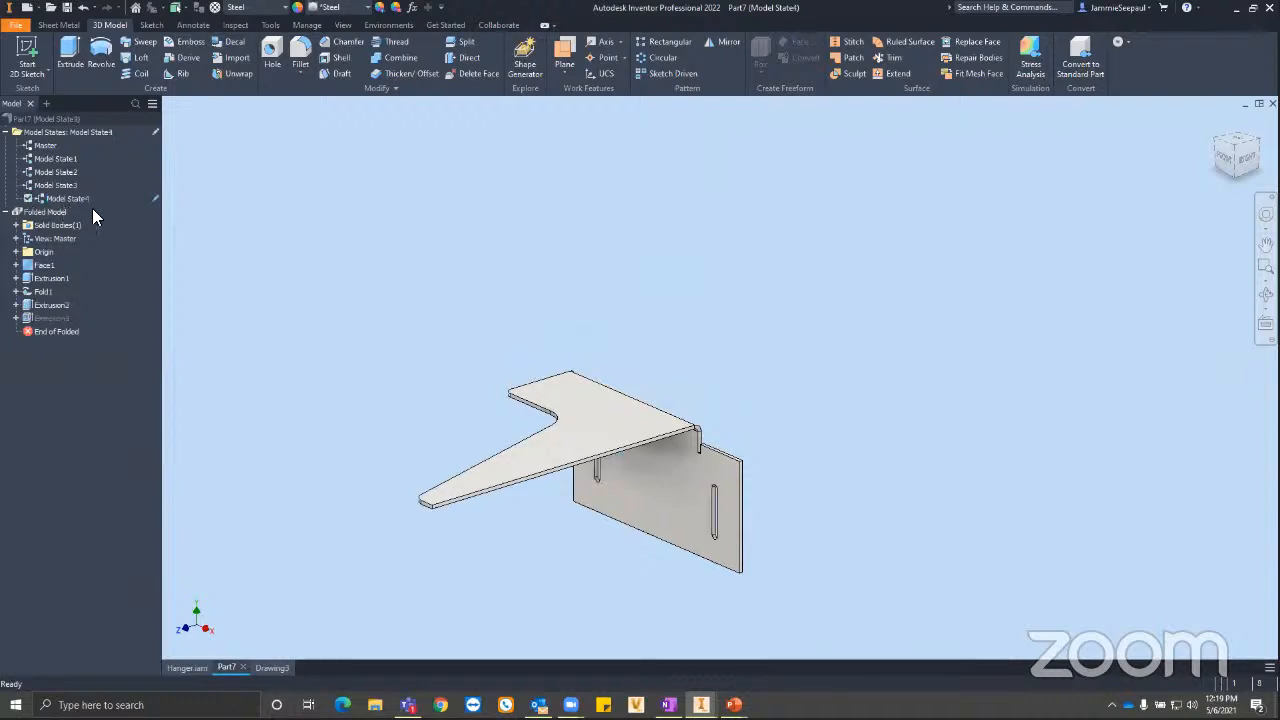
pyautogui.doubleClick(30, 188)
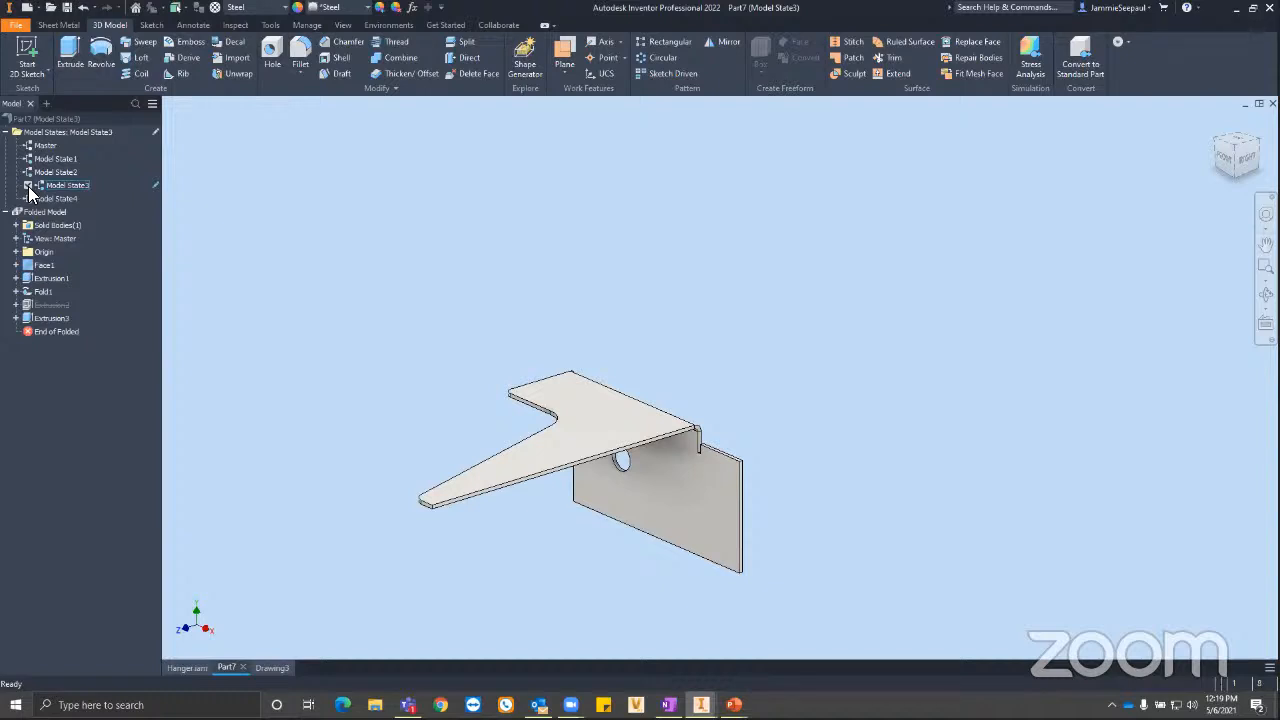
pyautogui.doubleClick(30, 176)
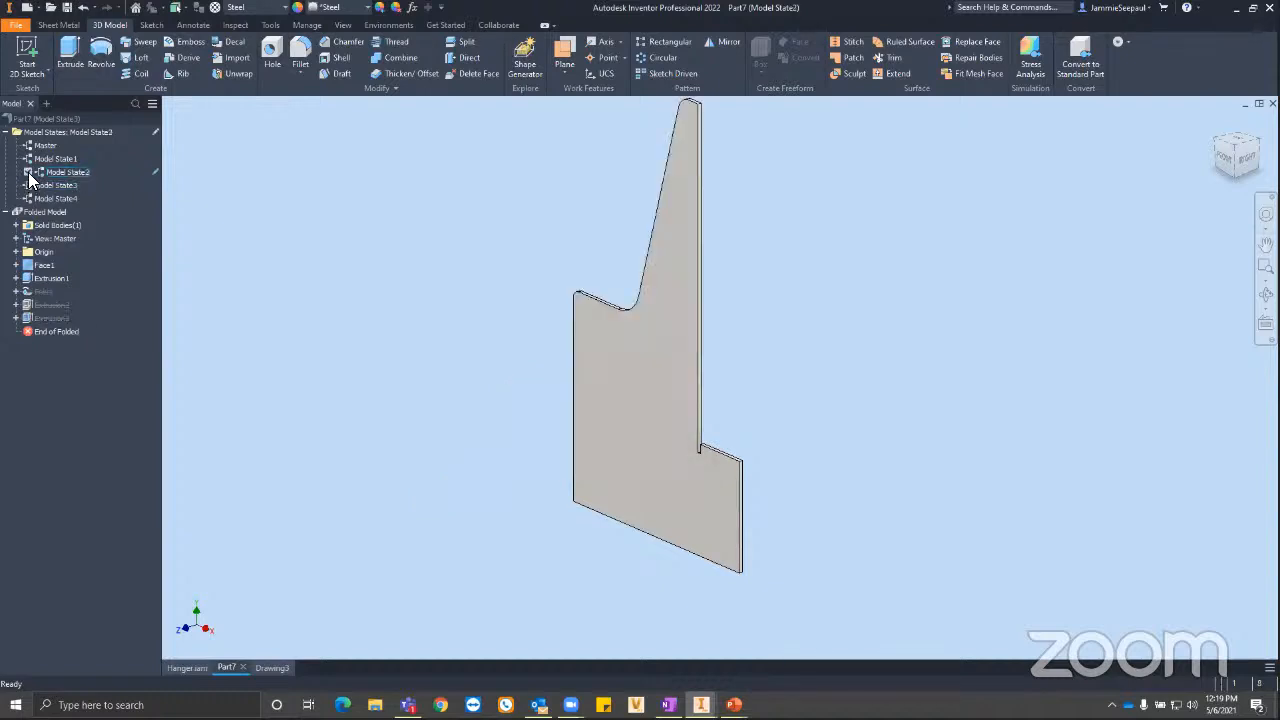
pyautogui.doubleClick(52, 186)
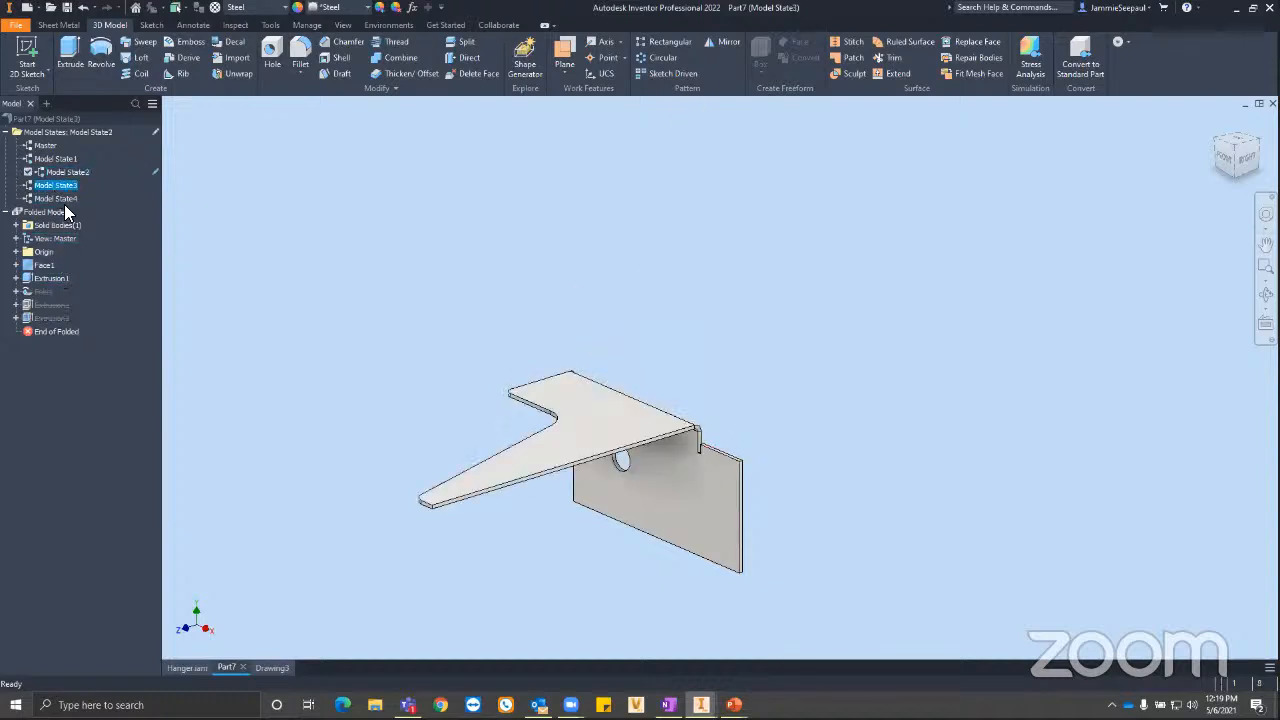
# Edit Fold1 in Model State3 to flip the bend back to its original direction.
pyautogui.rightClick(42, 291)
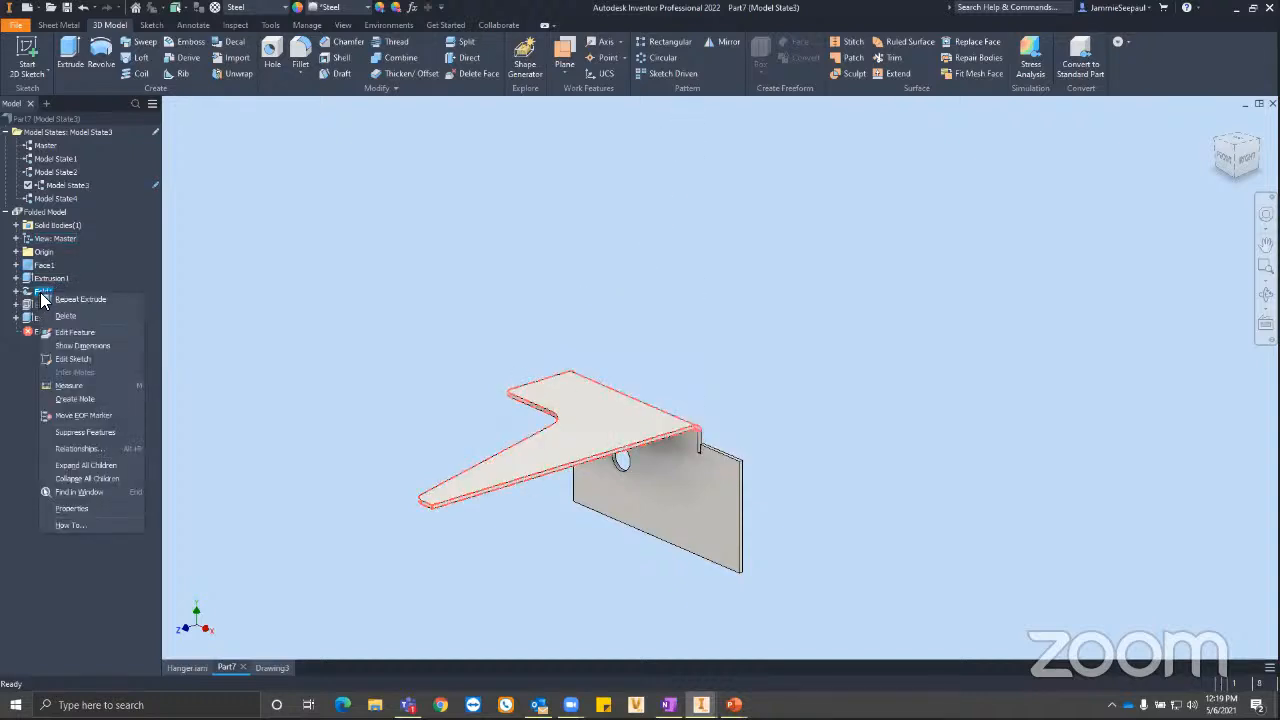
pyautogui.click(89, 333)
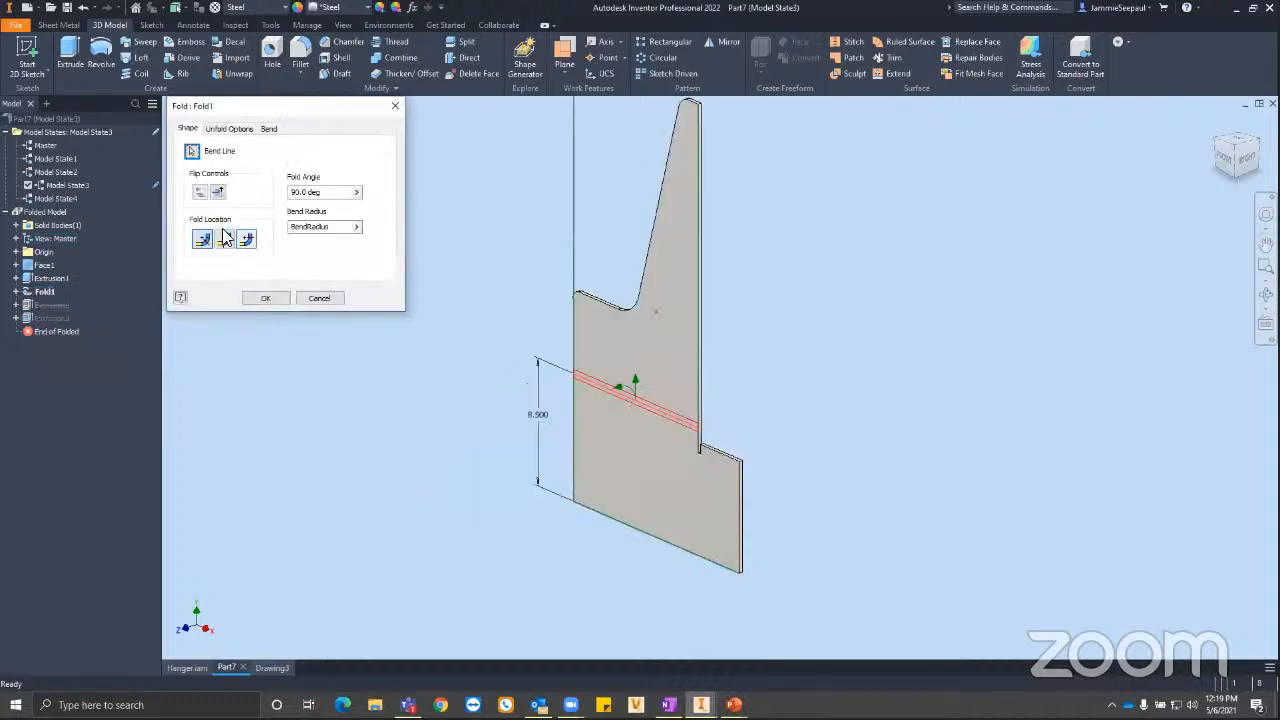
pyautogui.click(265, 298)
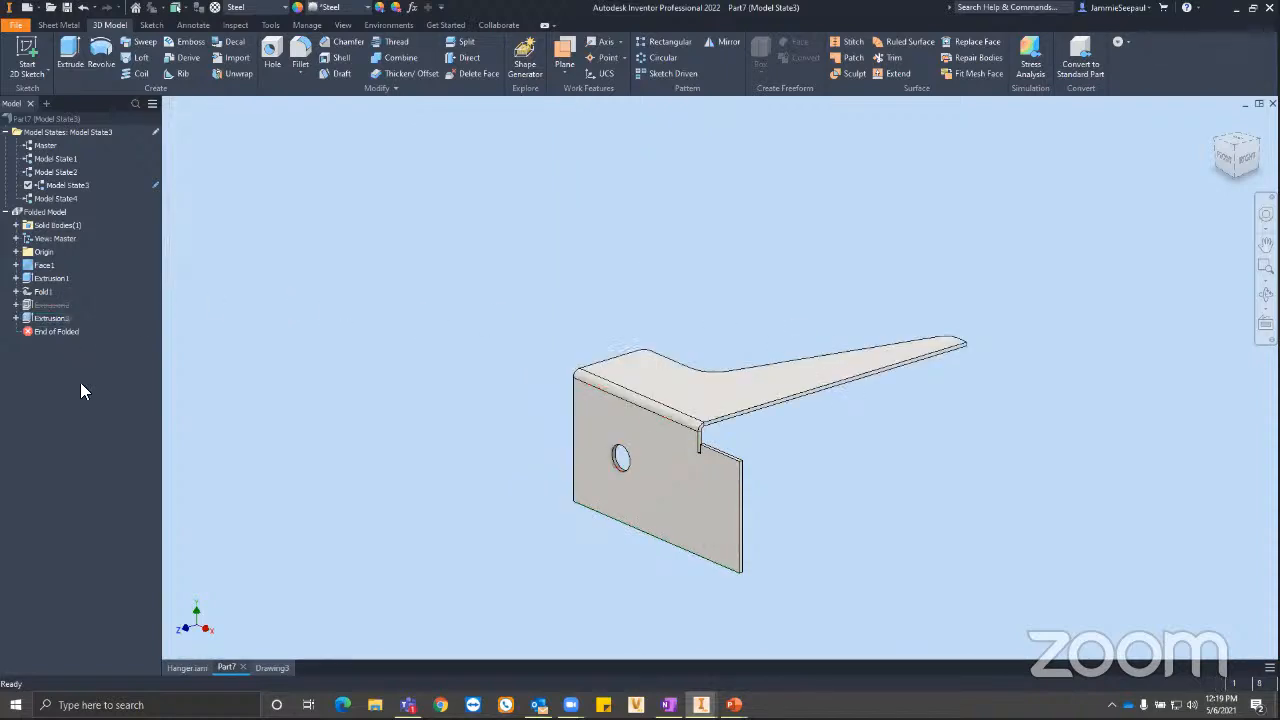
# Activate the Master model state and sketch a small circle near the upper edge of the plate's front face.
pyautogui.doubleClick(40, 146)
pyautogui.click(283, 125)
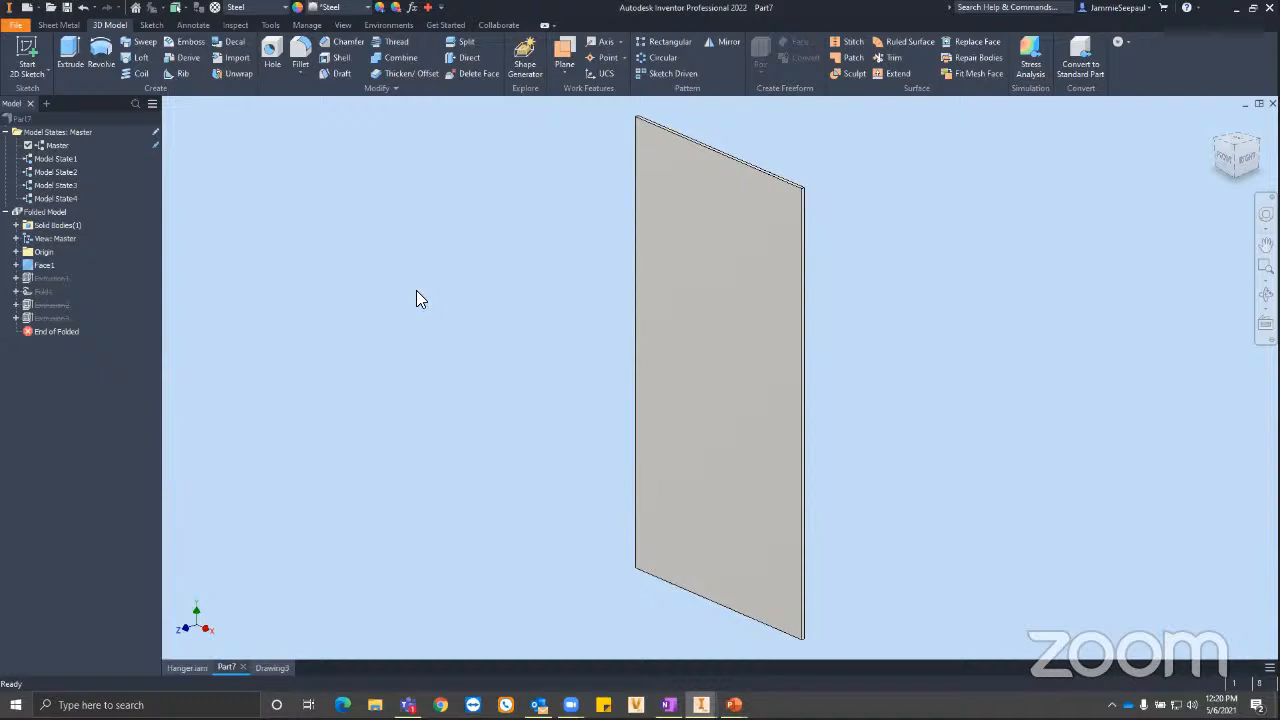
pyautogui.click(42, 42)
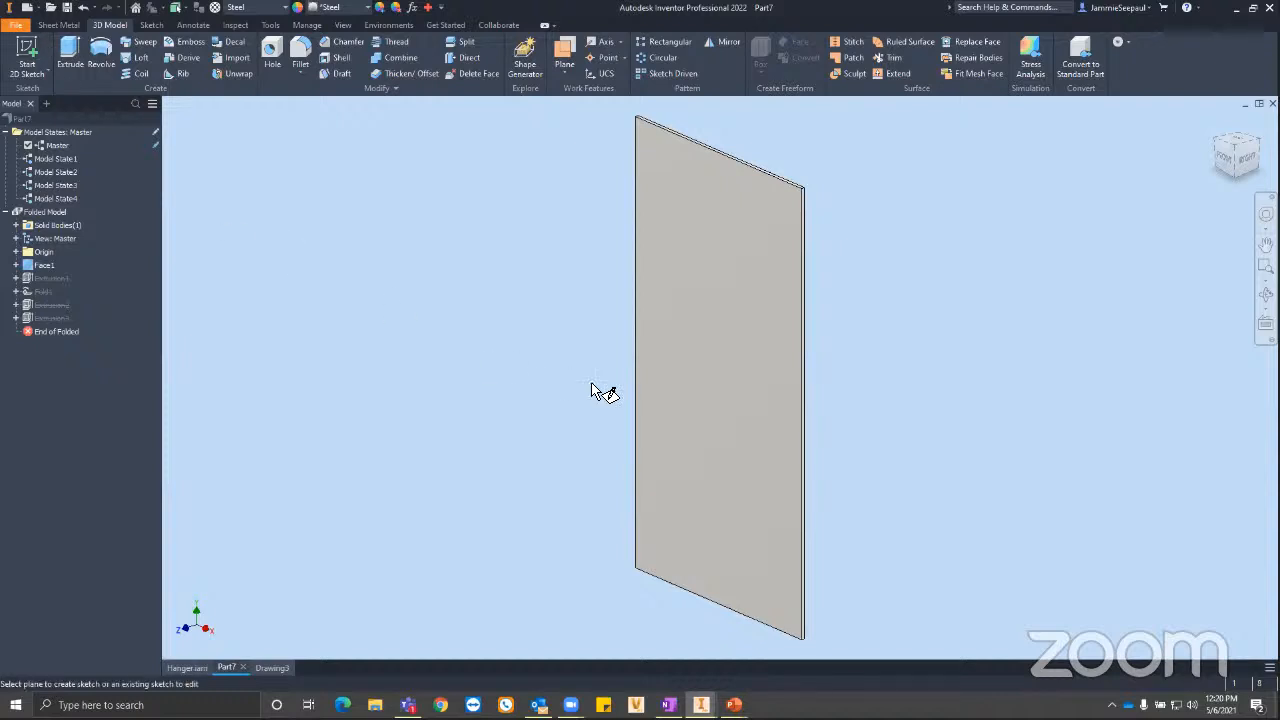
pyautogui.click(689, 245)
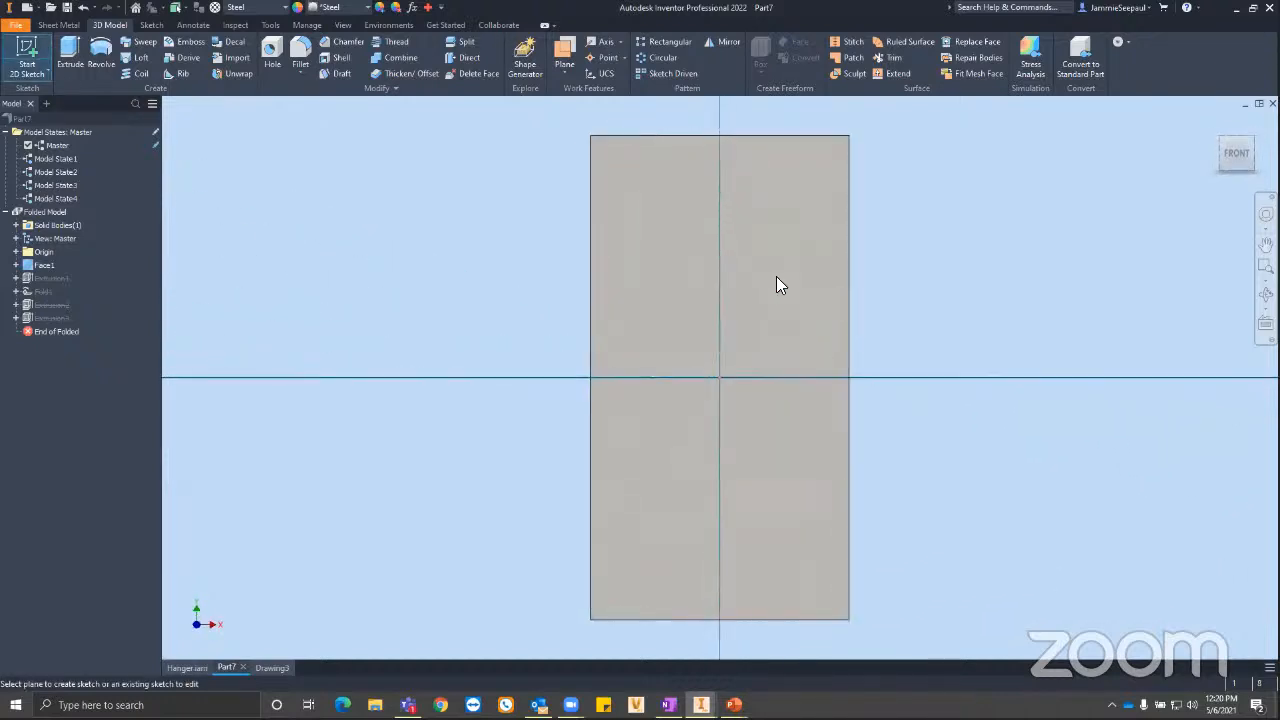
pyautogui.click(101, 46)
pyautogui.click(710, 195)
pyautogui.click(731, 207)
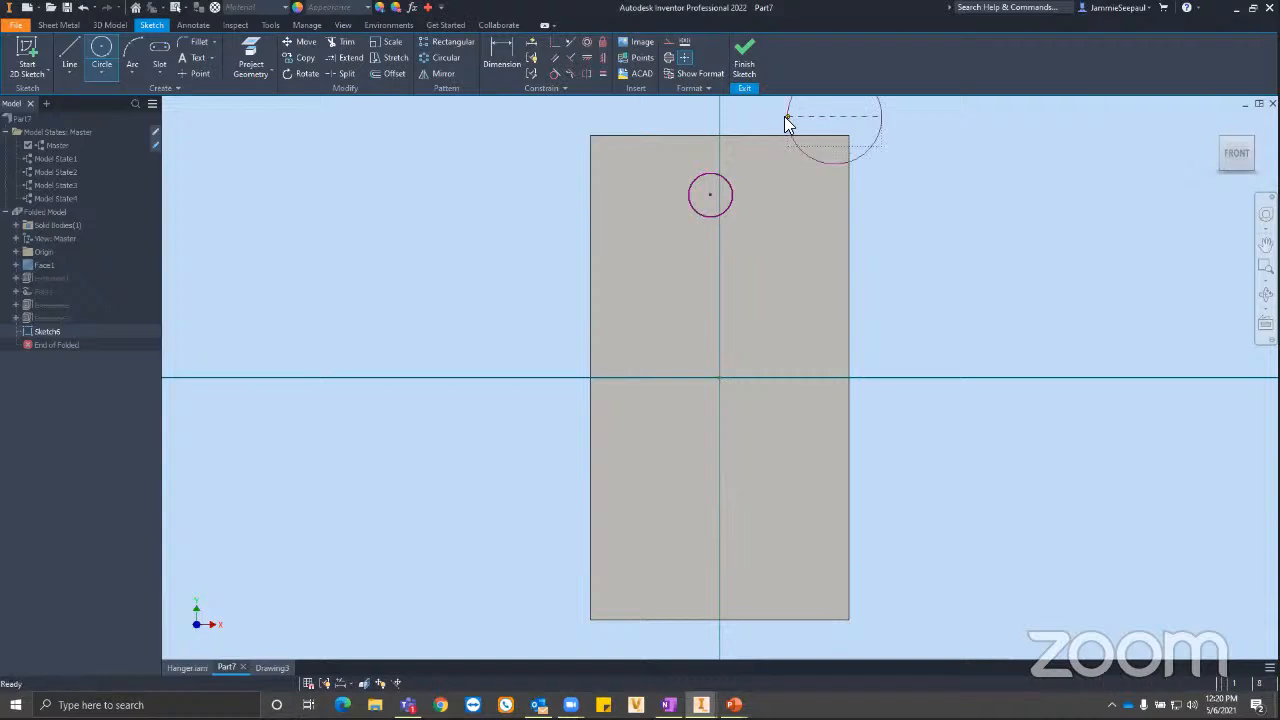
pyautogui.click(744, 57)
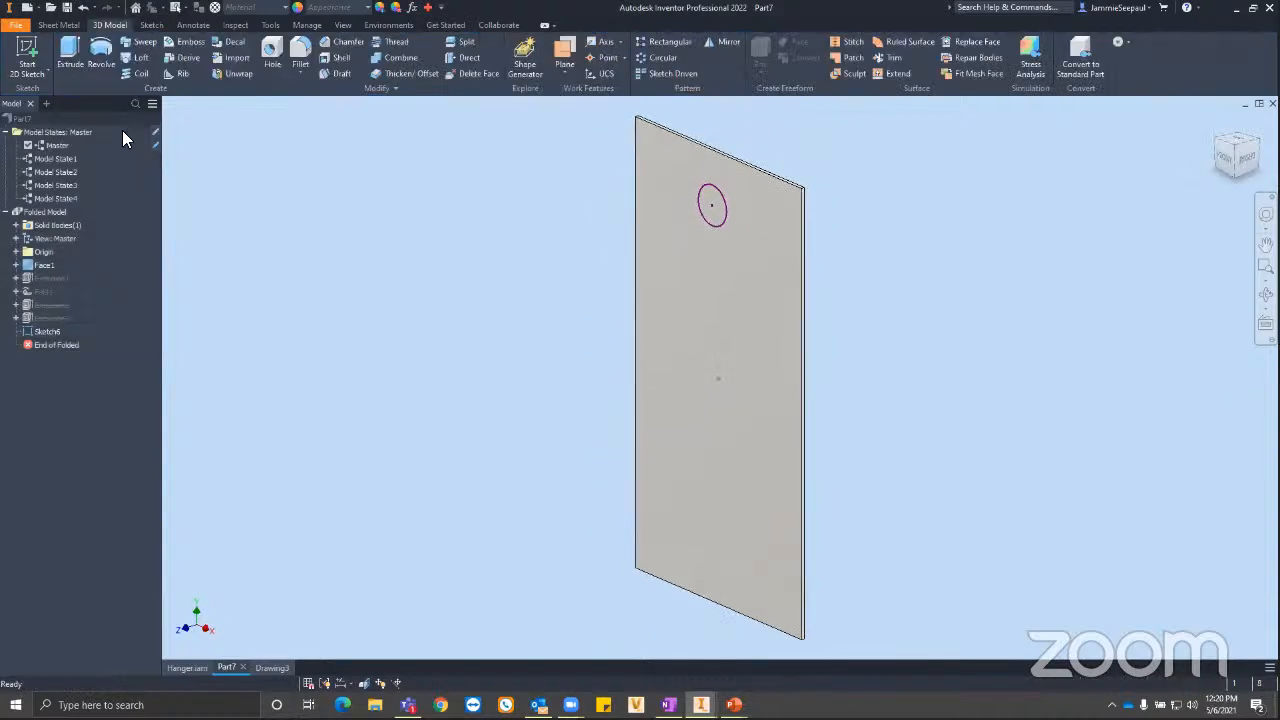
# Extrude the circle 1 in outward from the plate face, joined to the plate.
pyautogui.click(71, 66)
pyautogui.click(207, 304)
pyautogui.click(290, 123)
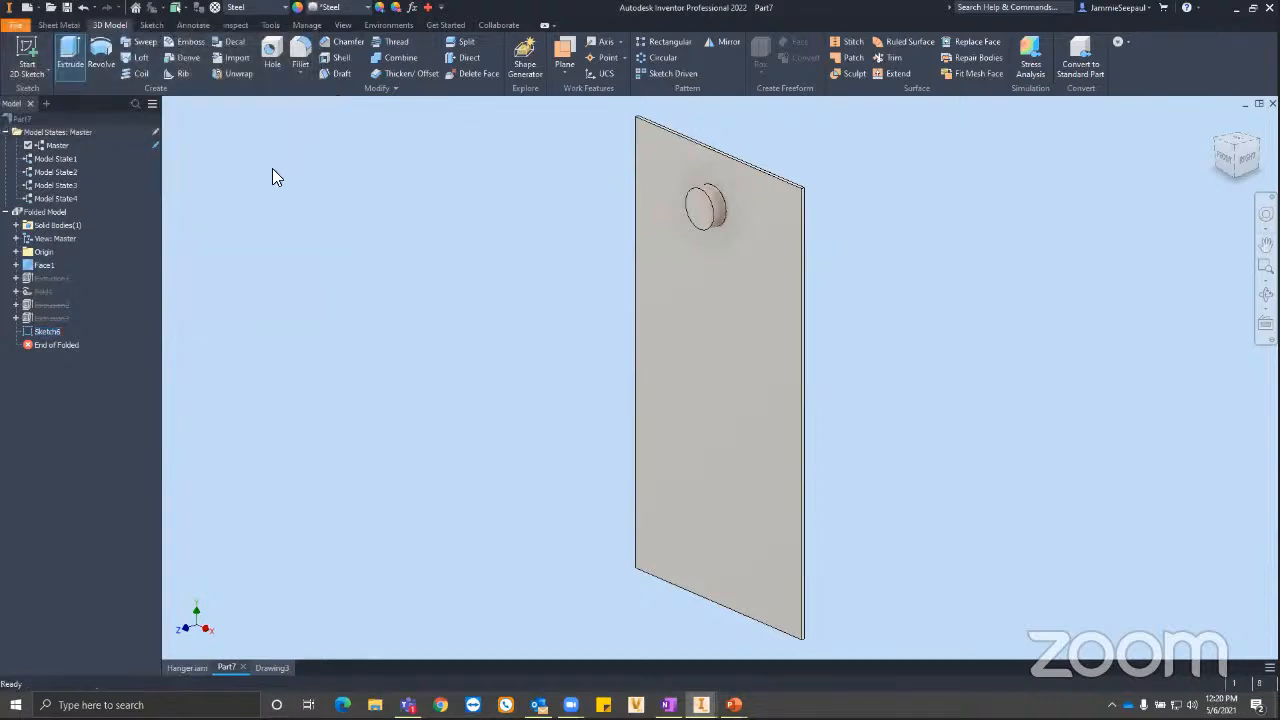
# Activate Model State1 to check how the new extrusion carries over, and return to the Master model state.
pyautogui.click(56, 160)
pyautogui.doubleClick(56, 160)
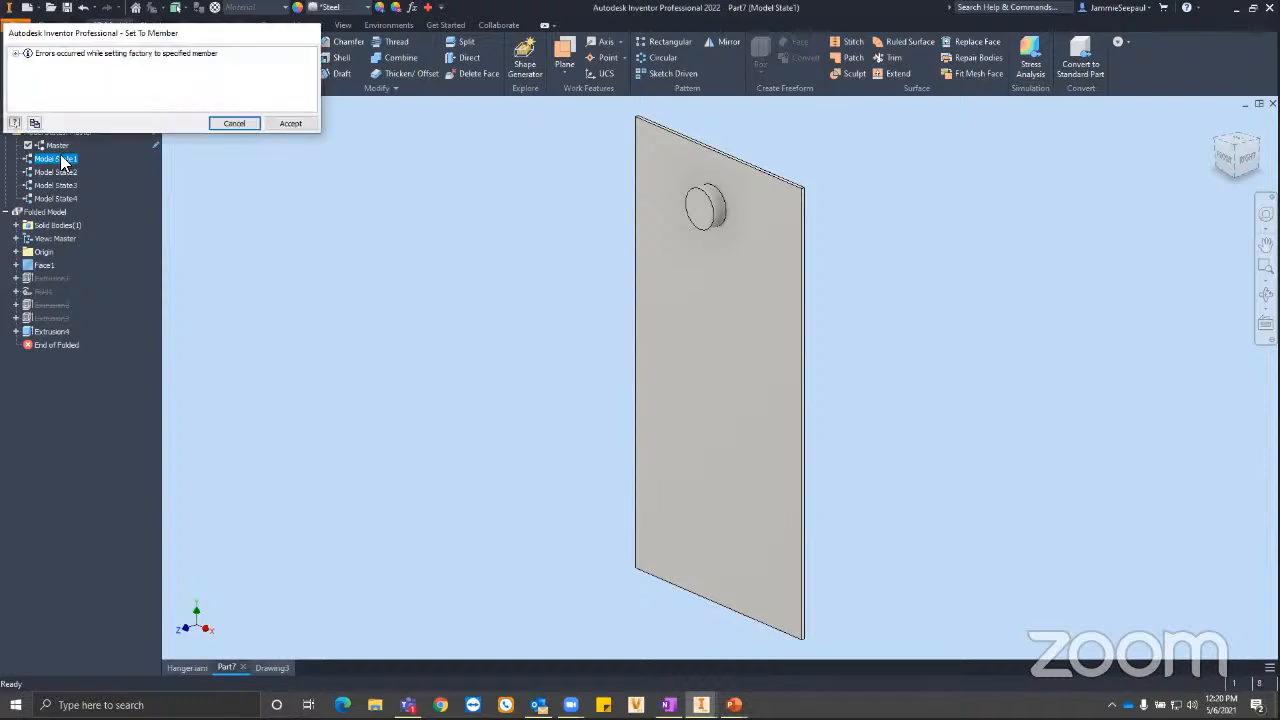
pyautogui.click(289, 123)
pyautogui.doubleClick(45, 145)
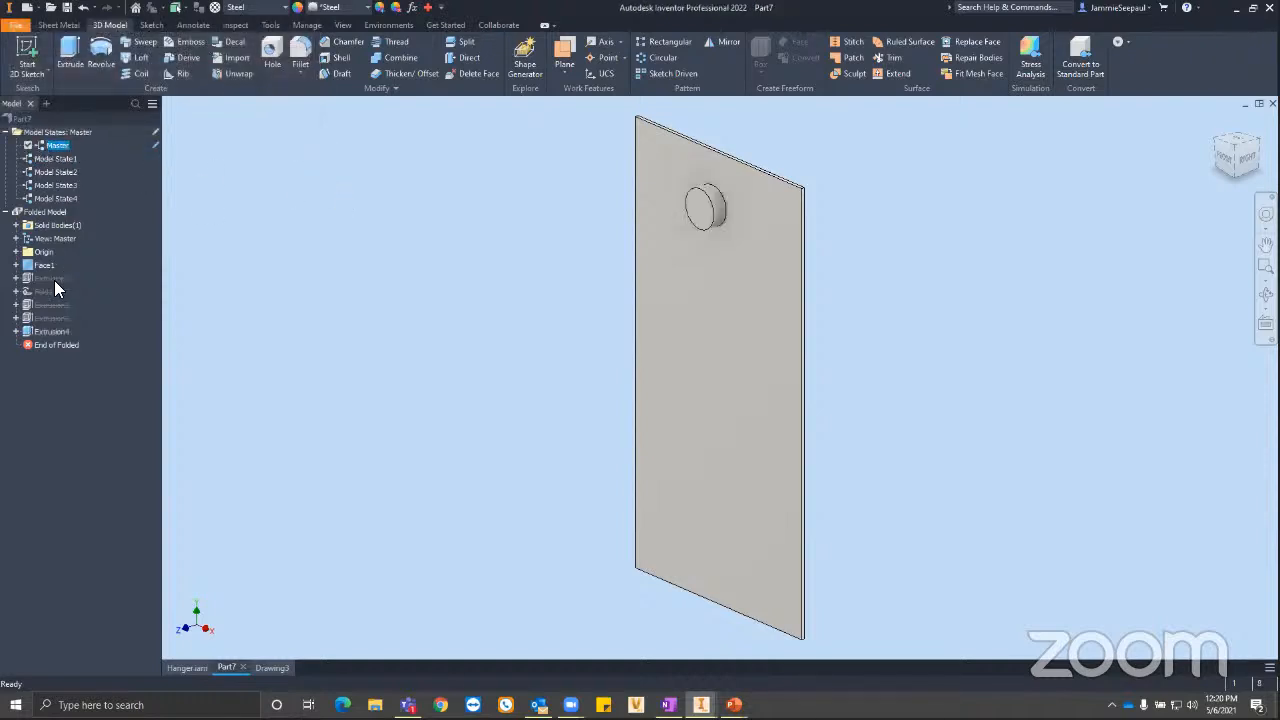
# Edit the circular extrusion in Master to a cut so it makes a round hole through the plate.
pyautogui.click(50, 331)
pyautogui.rightClick(50, 331)
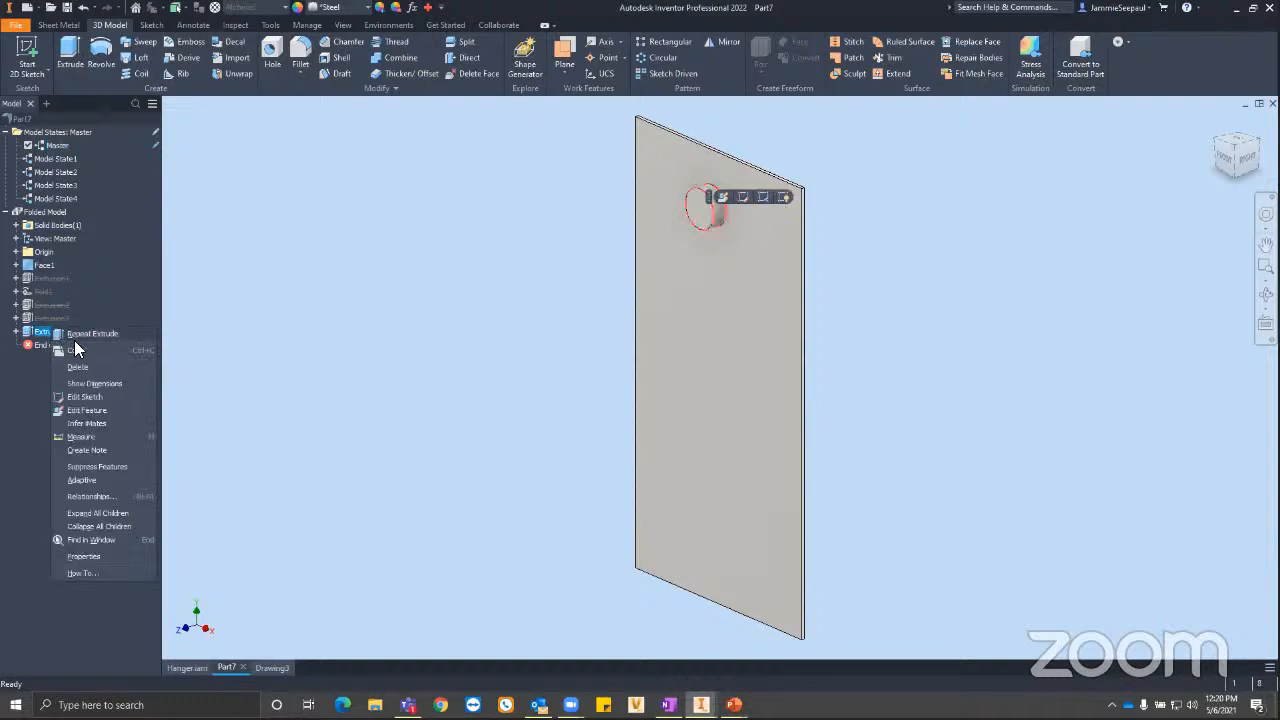
pyautogui.click(110, 407)
pyautogui.click(257, 266)
pyautogui.click(192, 306)
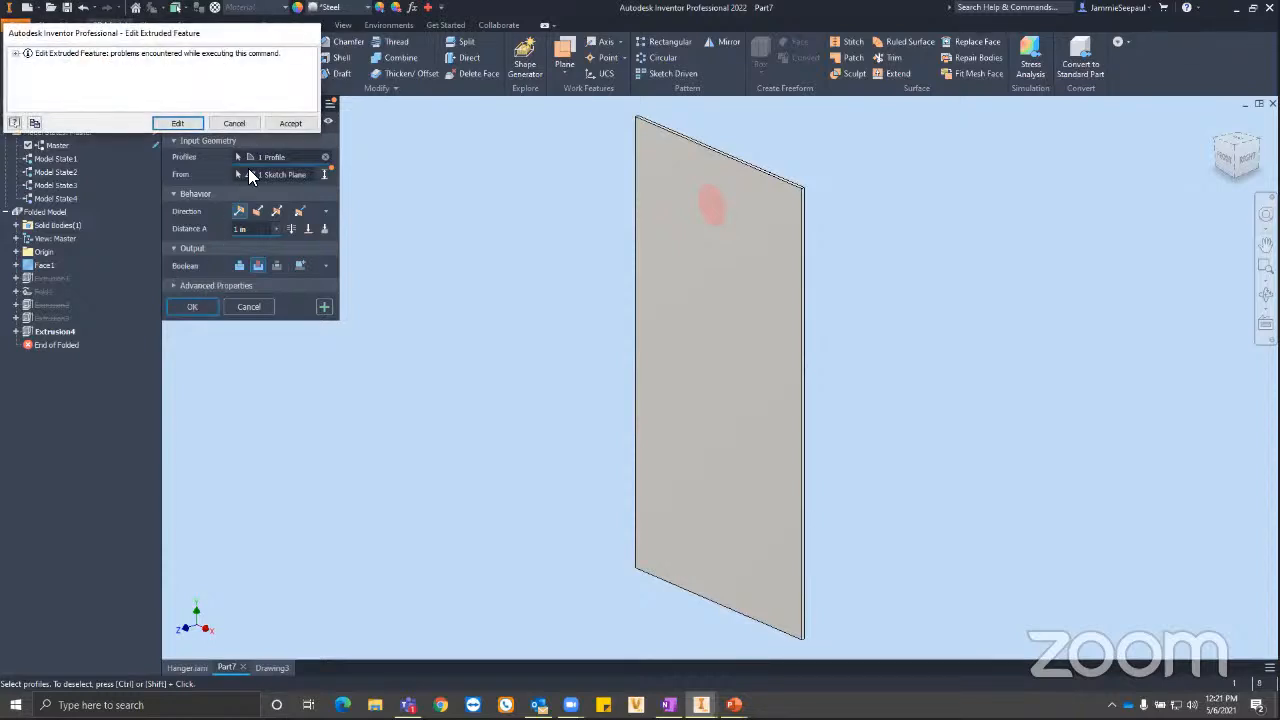
pyautogui.click(280, 122)
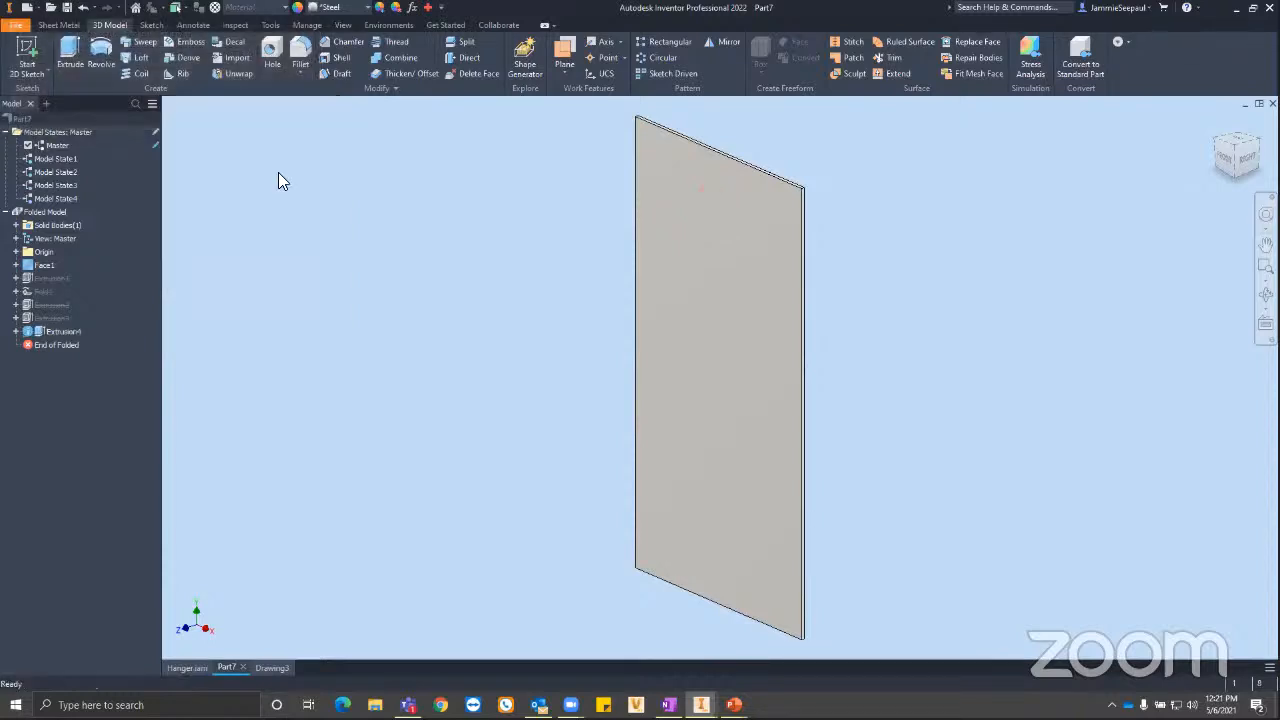
pyautogui.rightClick(35, 336)
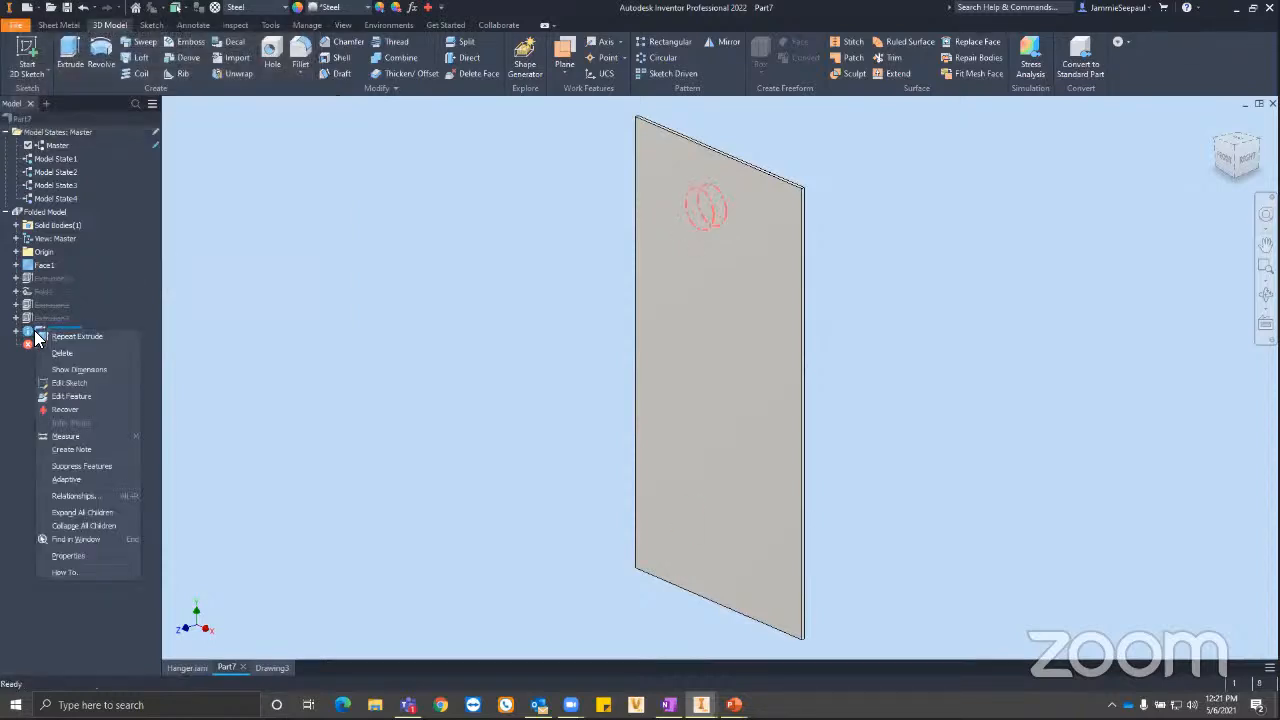
pyautogui.click(72, 396)
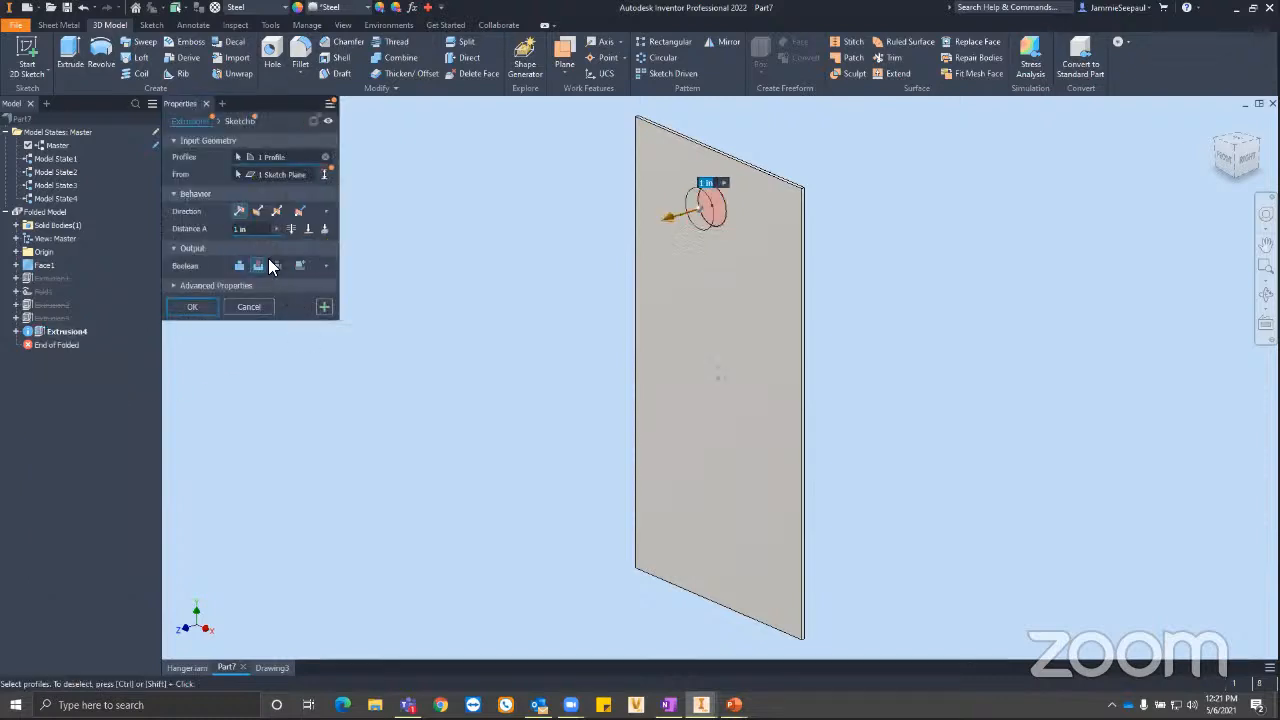
pyautogui.click(193, 306)
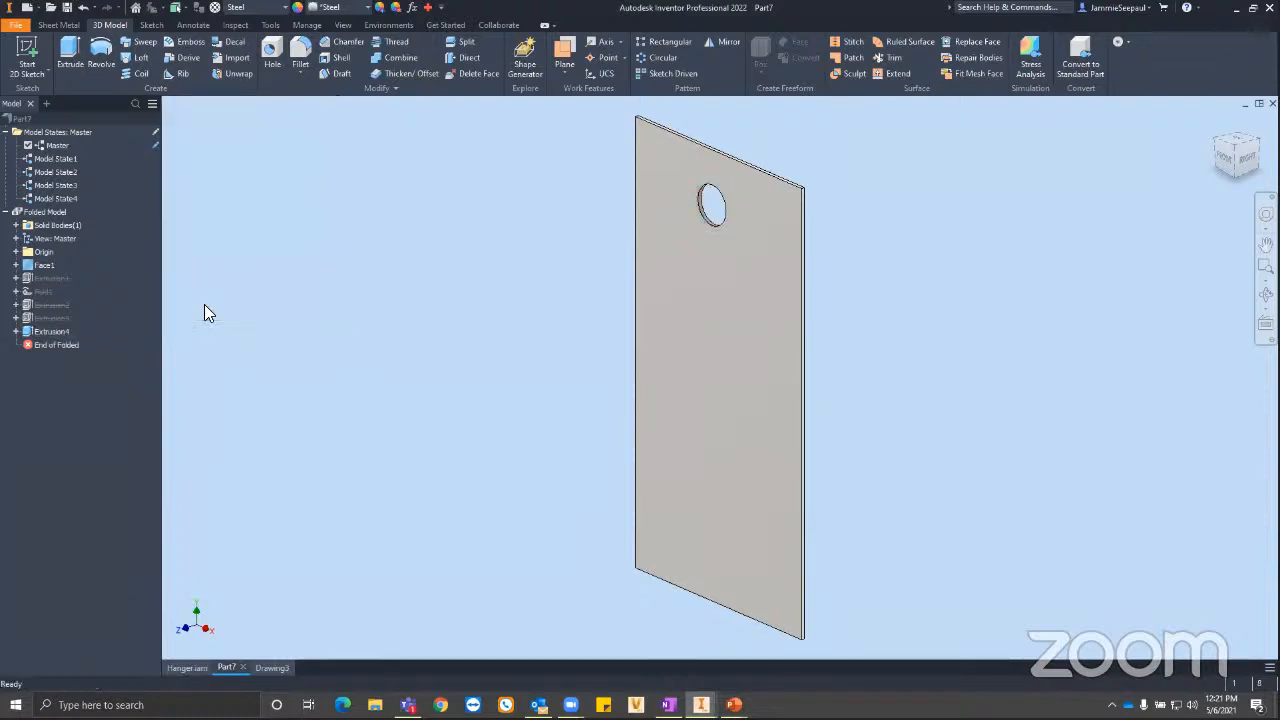
# Switch through Model State1, Model State2, Master, Model State4 and Model State3 to check where the Master hole cut is suppressed.
pyautogui.doubleClick(30, 162)
pyautogui.click(284, 123)
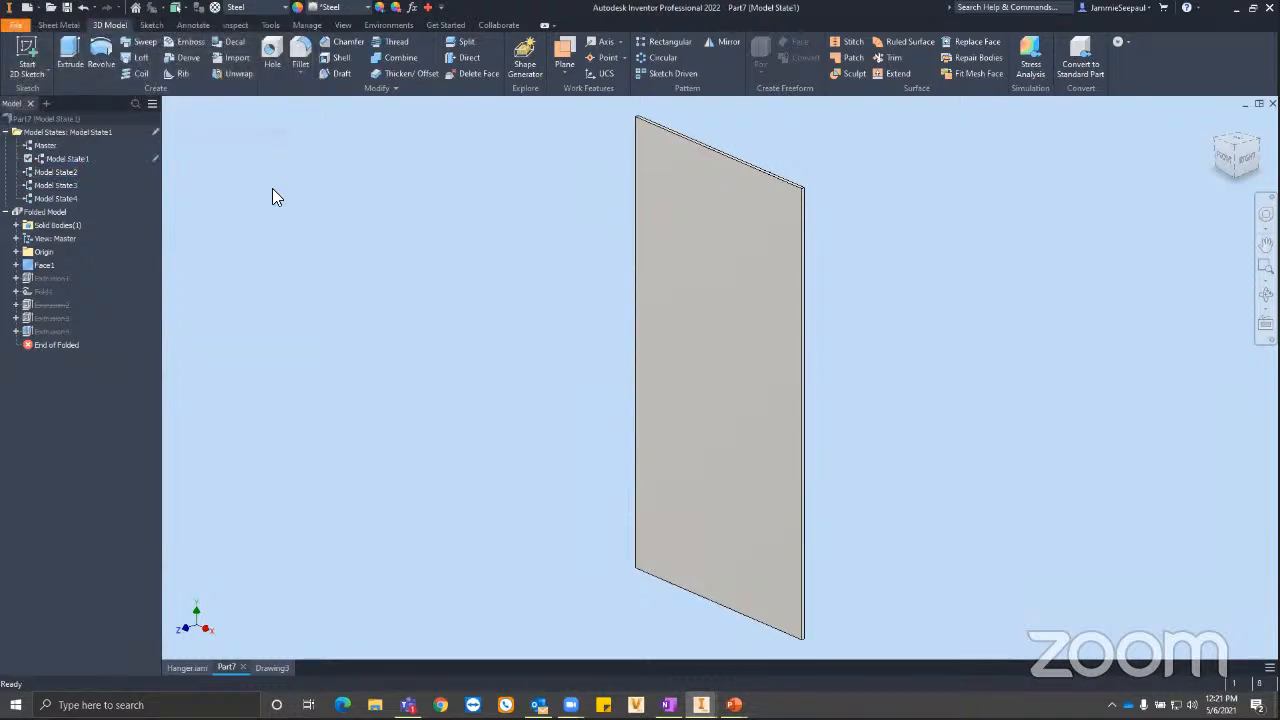
pyautogui.doubleClick(50, 173)
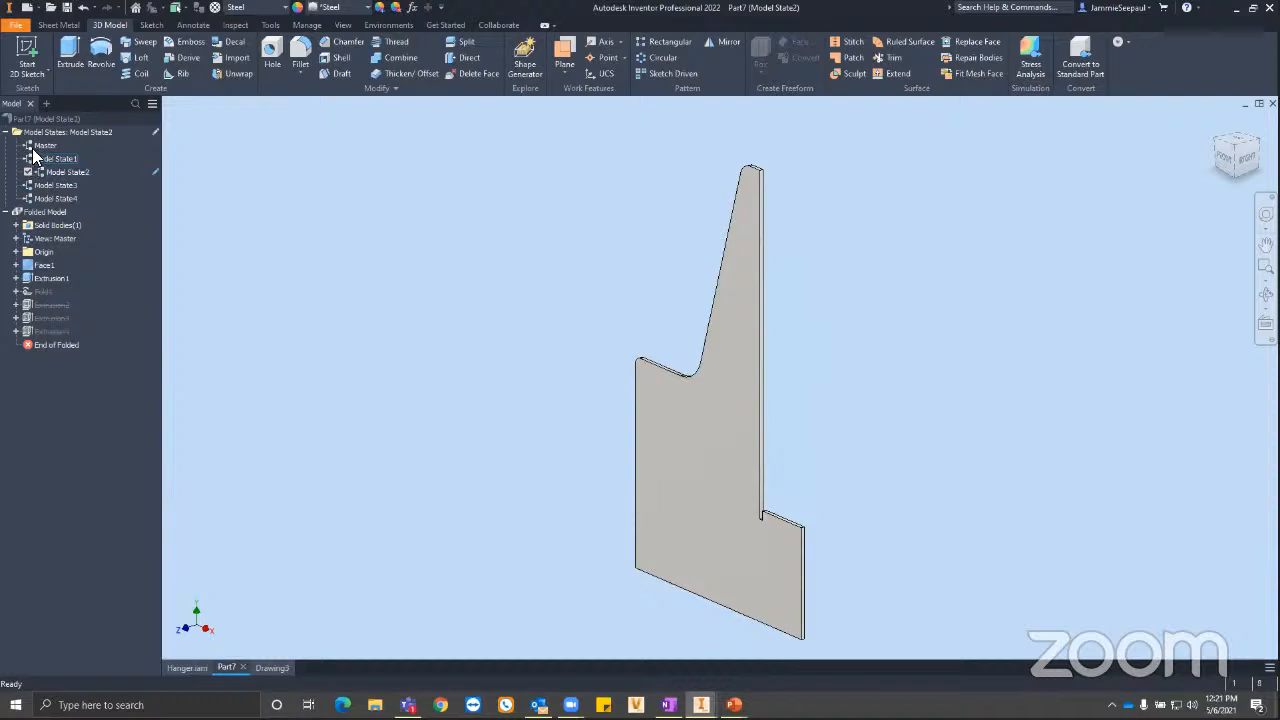
pyautogui.doubleClick(45, 158)
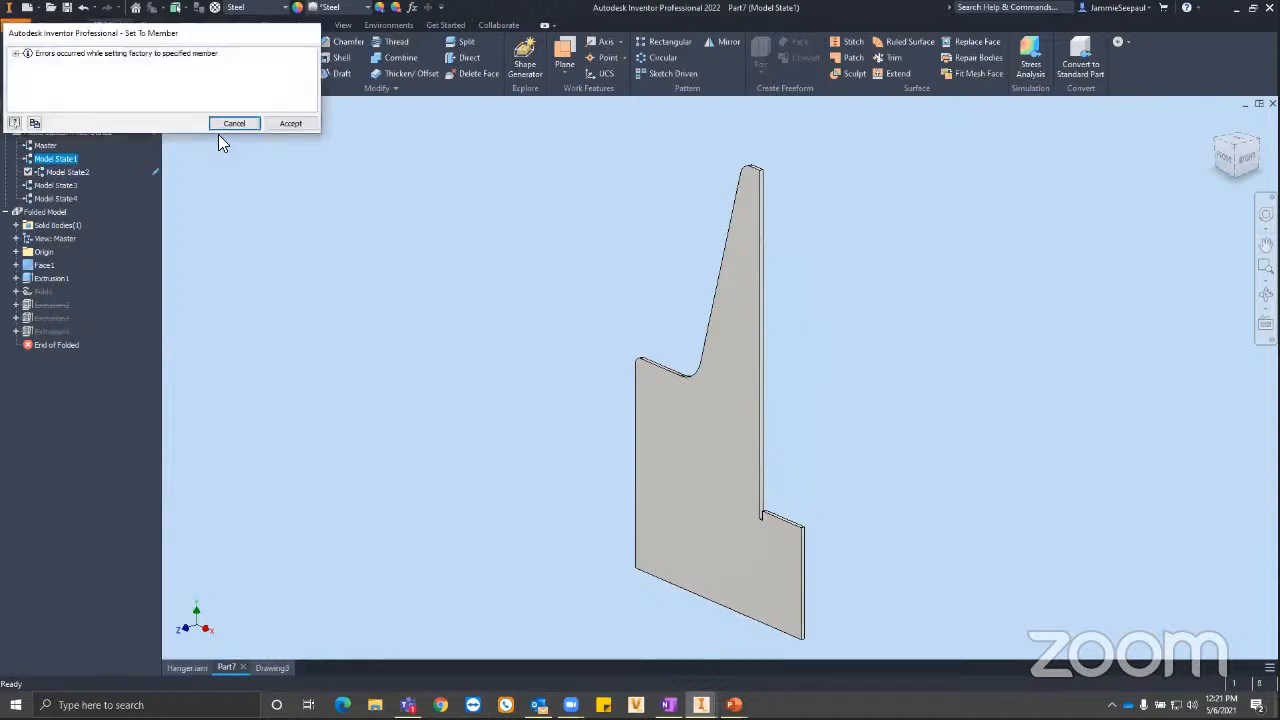
pyautogui.click(291, 123)
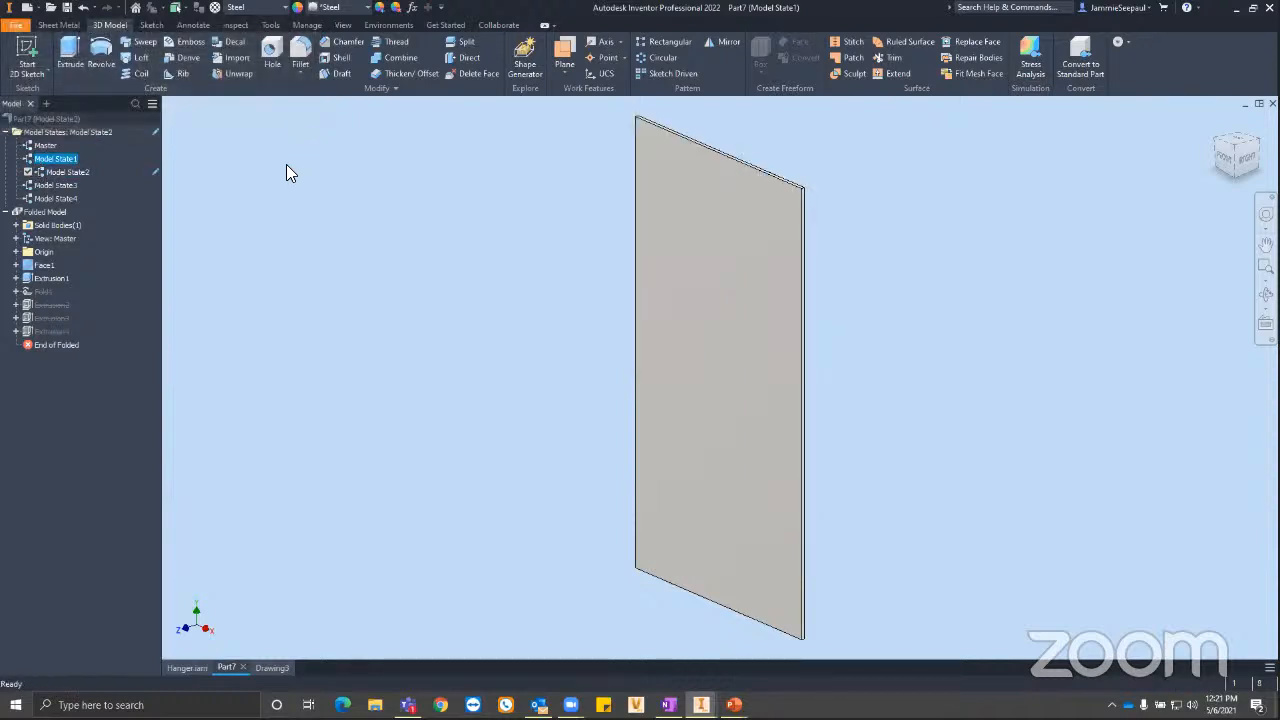
pyautogui.doubleClick(33, 146)
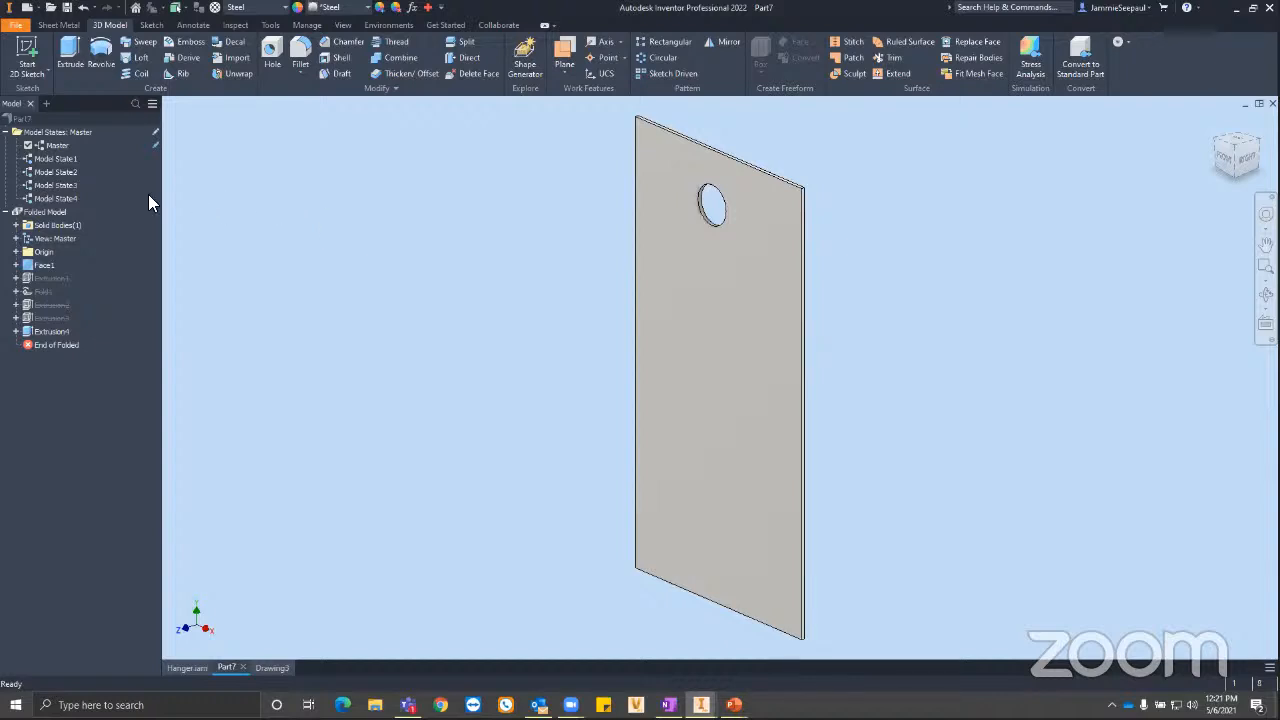
pyautogui.doubleClick(30, 199)
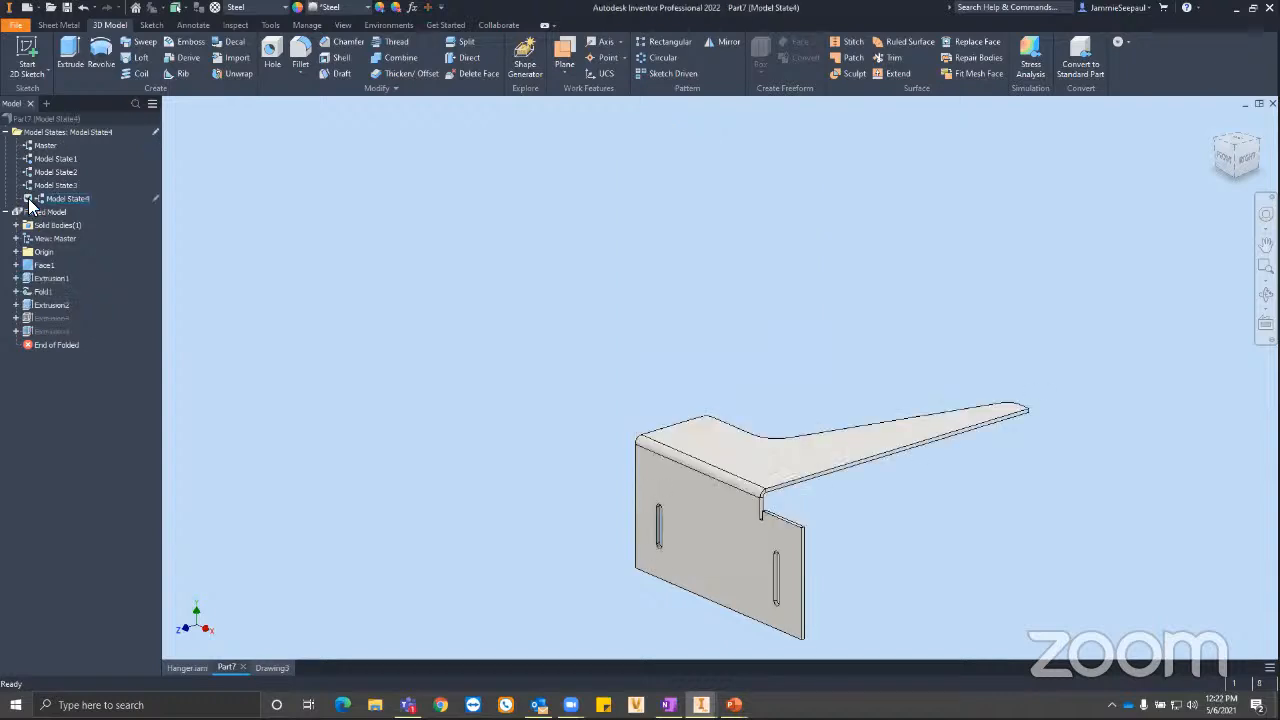
pyautogui.doubleClick(31, 186)
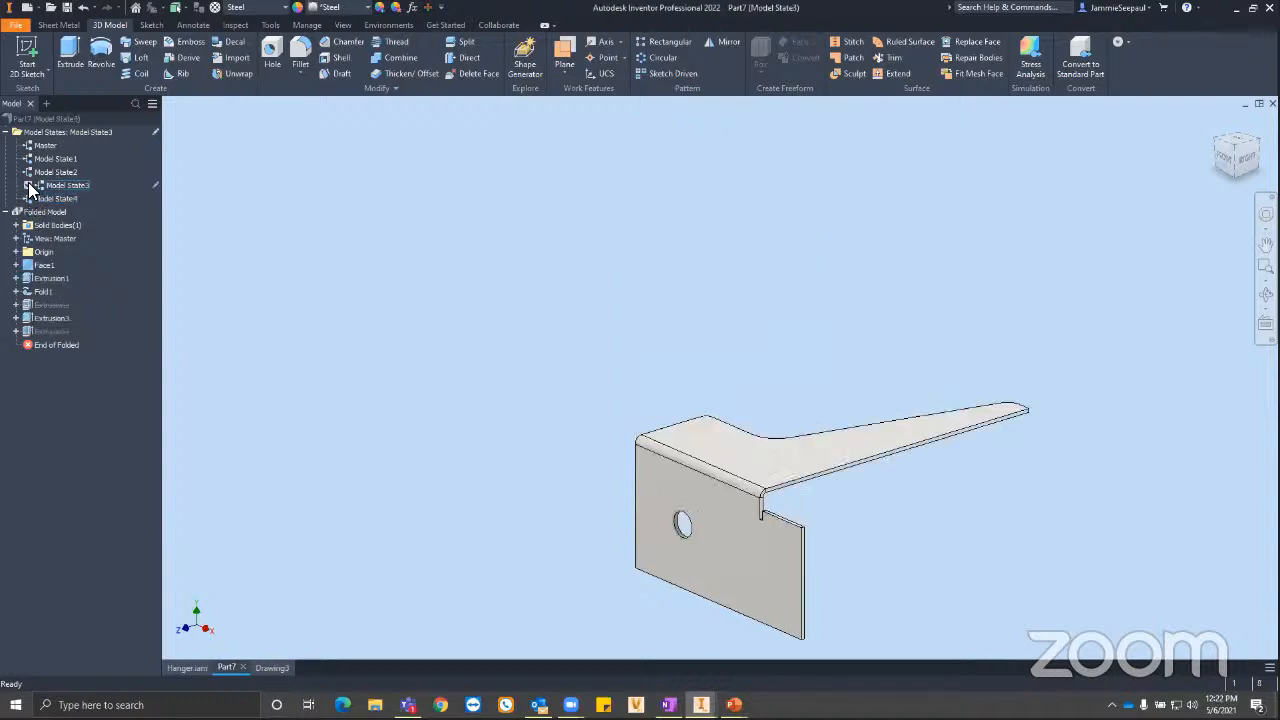
# Delete the round hole cut and its consumed sketch from the Master model state, and activate Model State4.
pyautogui.doubleClick(31, 146)
pyautogui.click(283, 121)
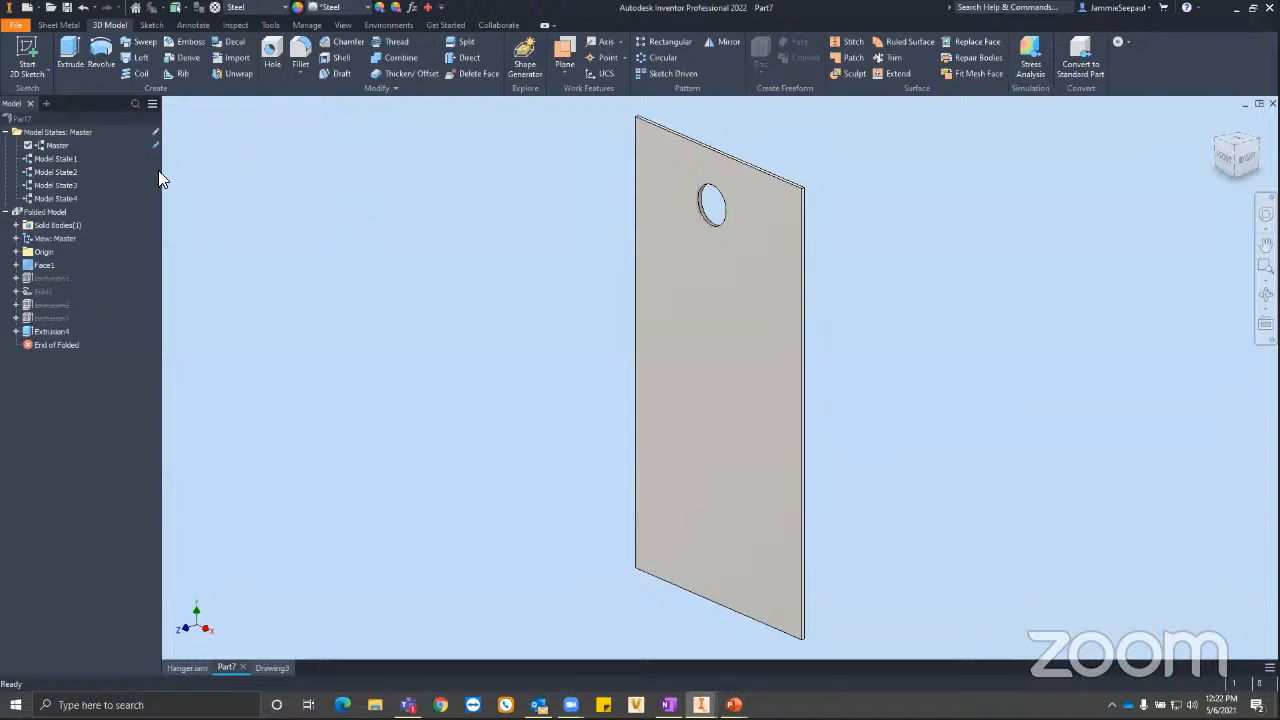
pyautogui.rightClick(52, 332)
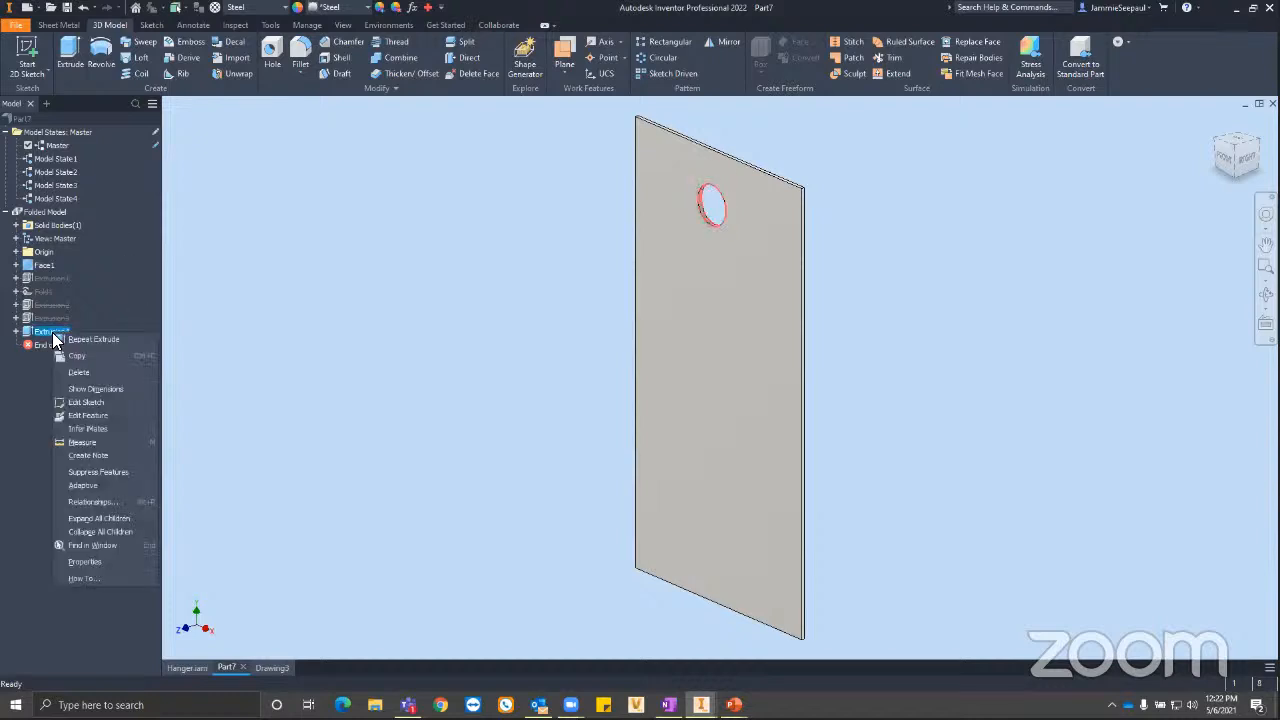
pyautogui.click(80, 372)
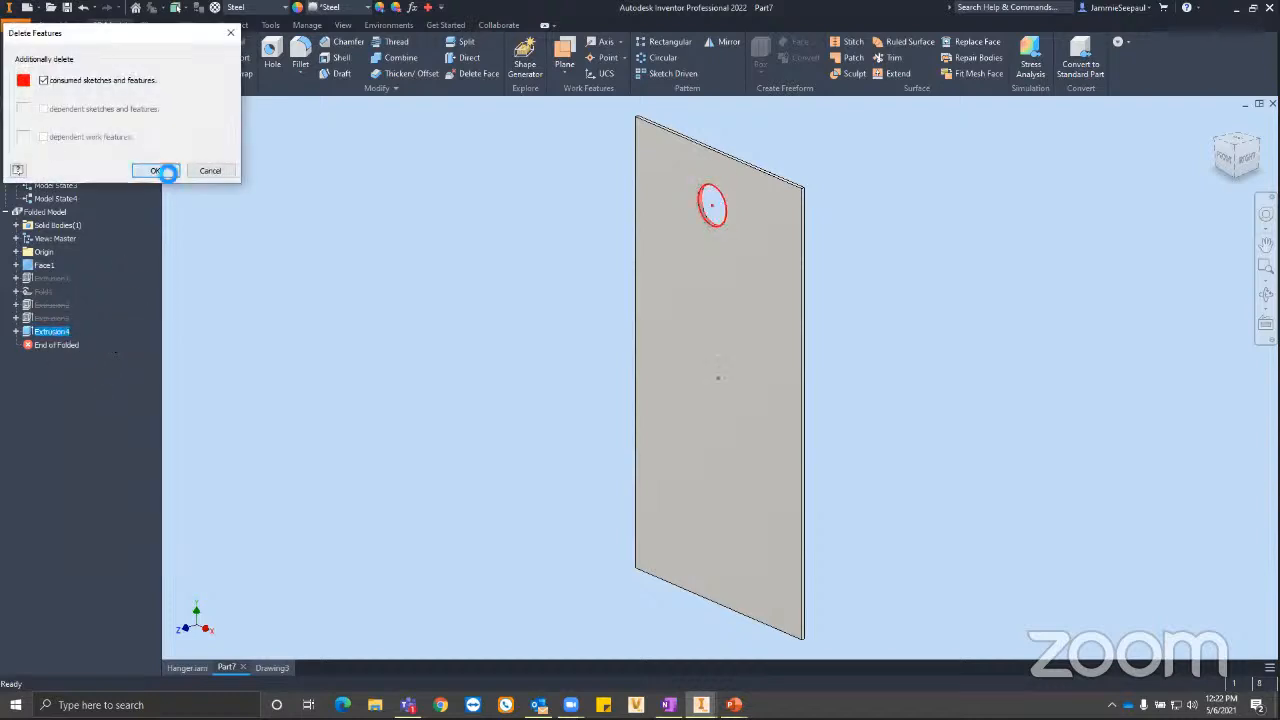
pyautogui.click(156, 171)
pyautogui.click(40, 199)
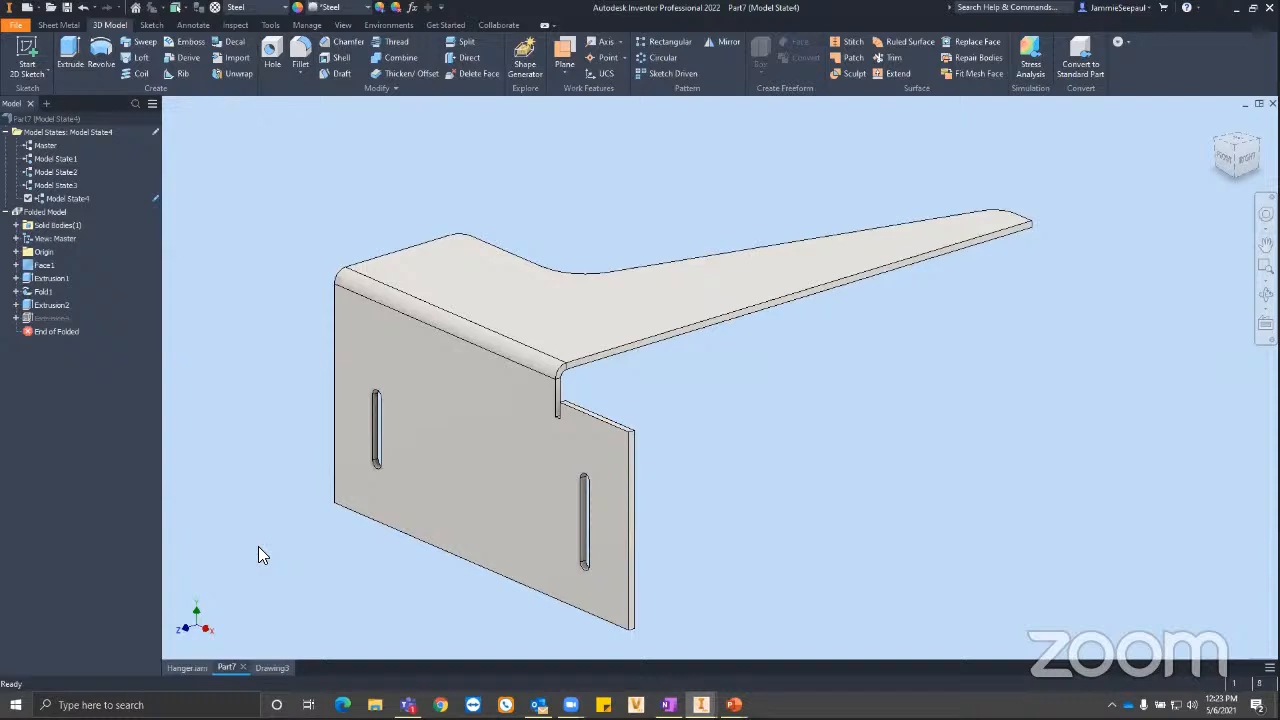
# In Drawing3, place an isometric base view of the Master model state at 1/4 scale and move it to the sheet's upper left area.
pyautogui.click(275, 668)
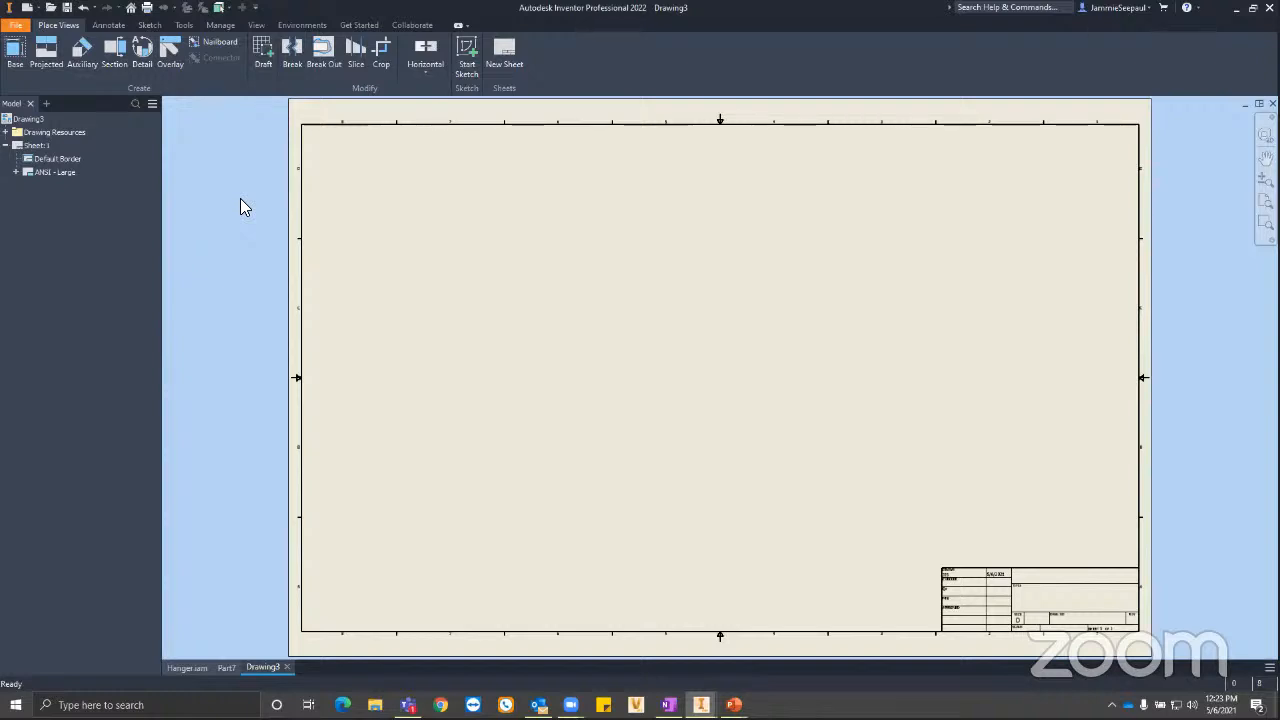
pyautogui.click(15, 50)
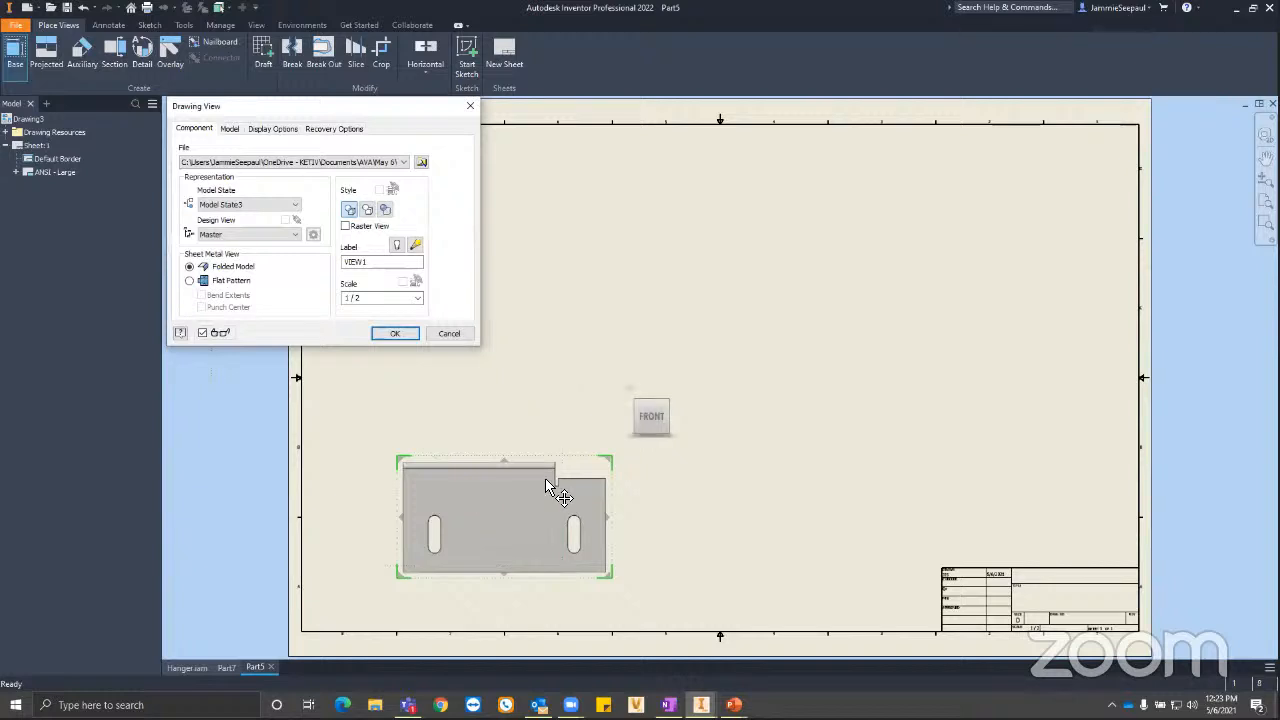
pyautogui.click(663, 403)
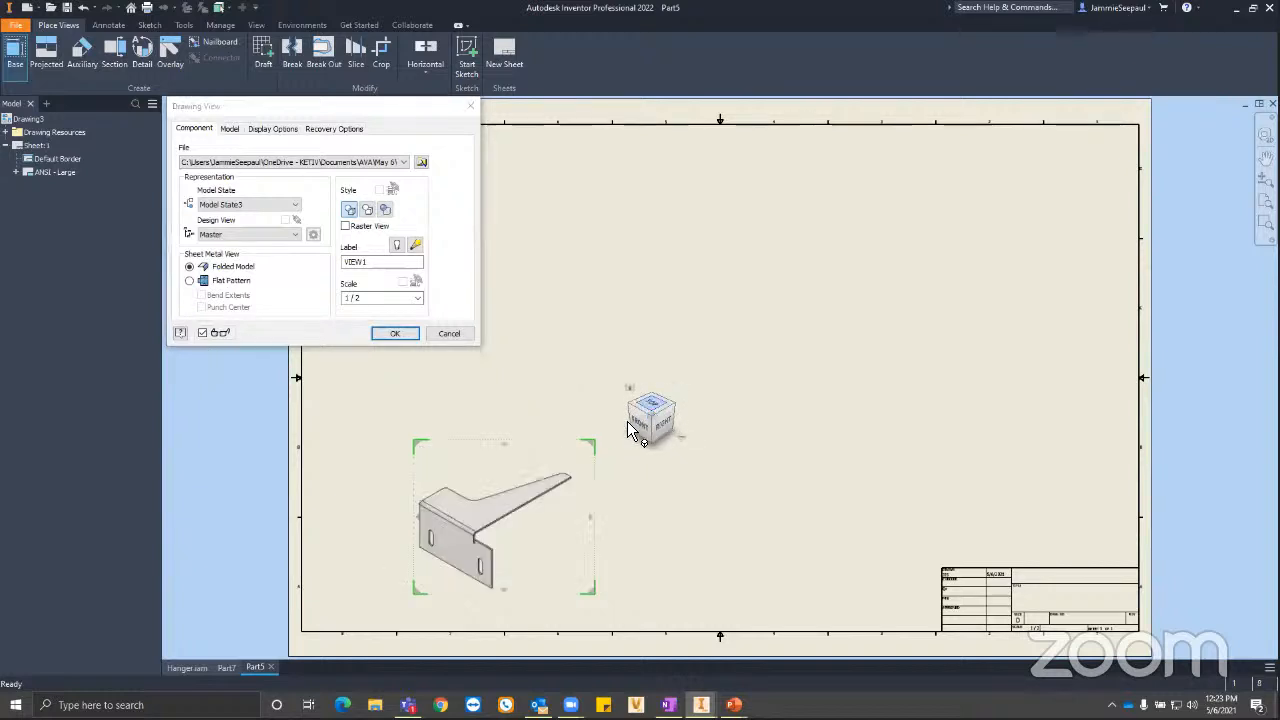
pyautogui.click(250, 207)
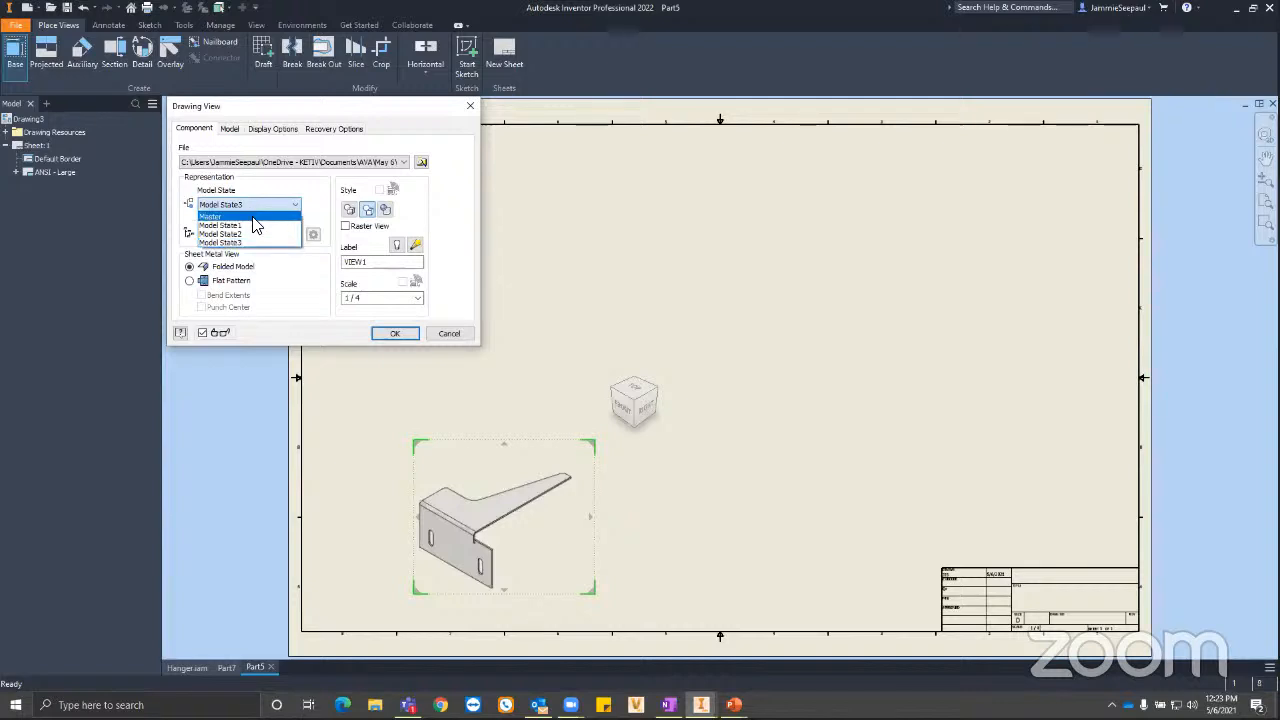
pyautogui.click(252, 224)
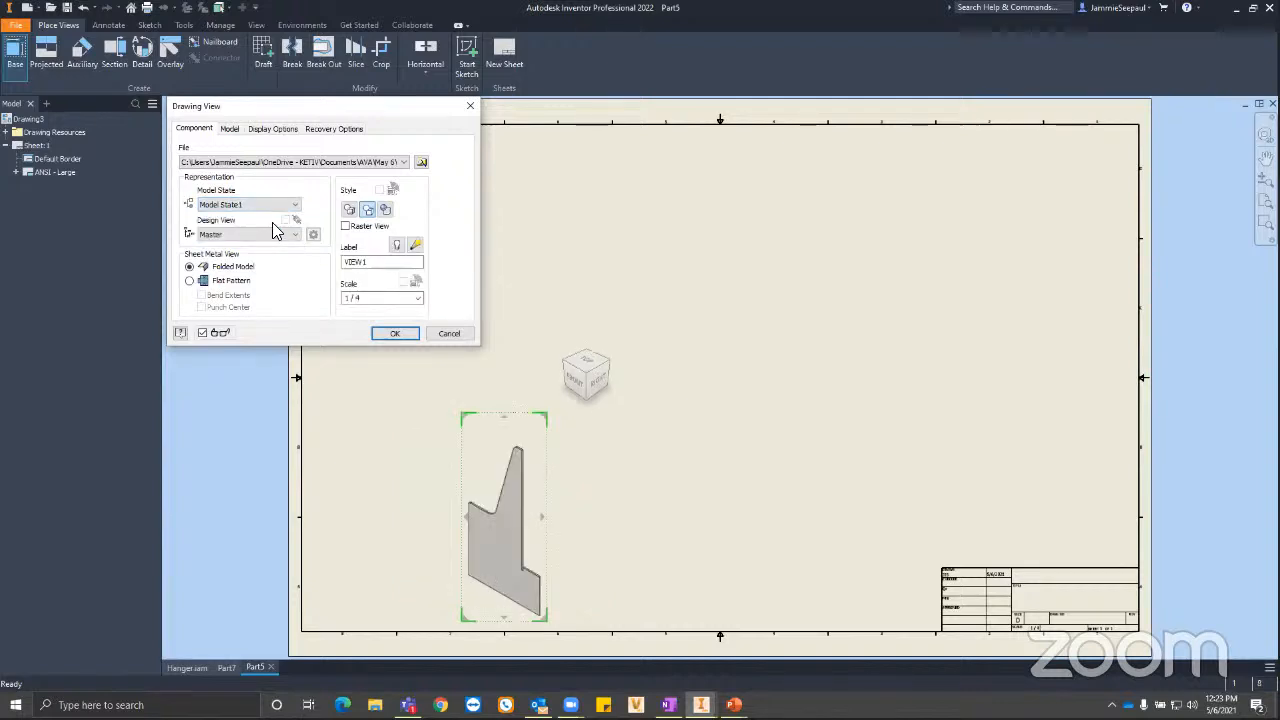
pyautogui.click(262, 204)
pyautogui.click(262, 217)
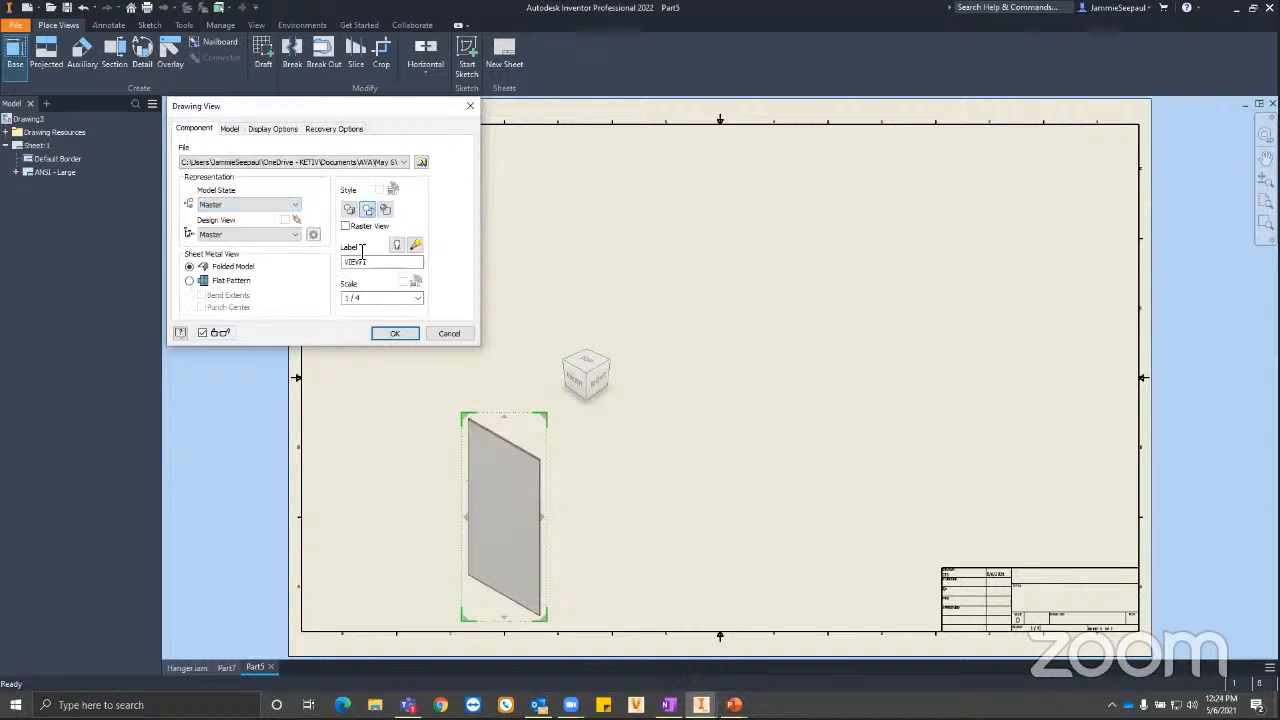
pyautogui.click(395, 333)
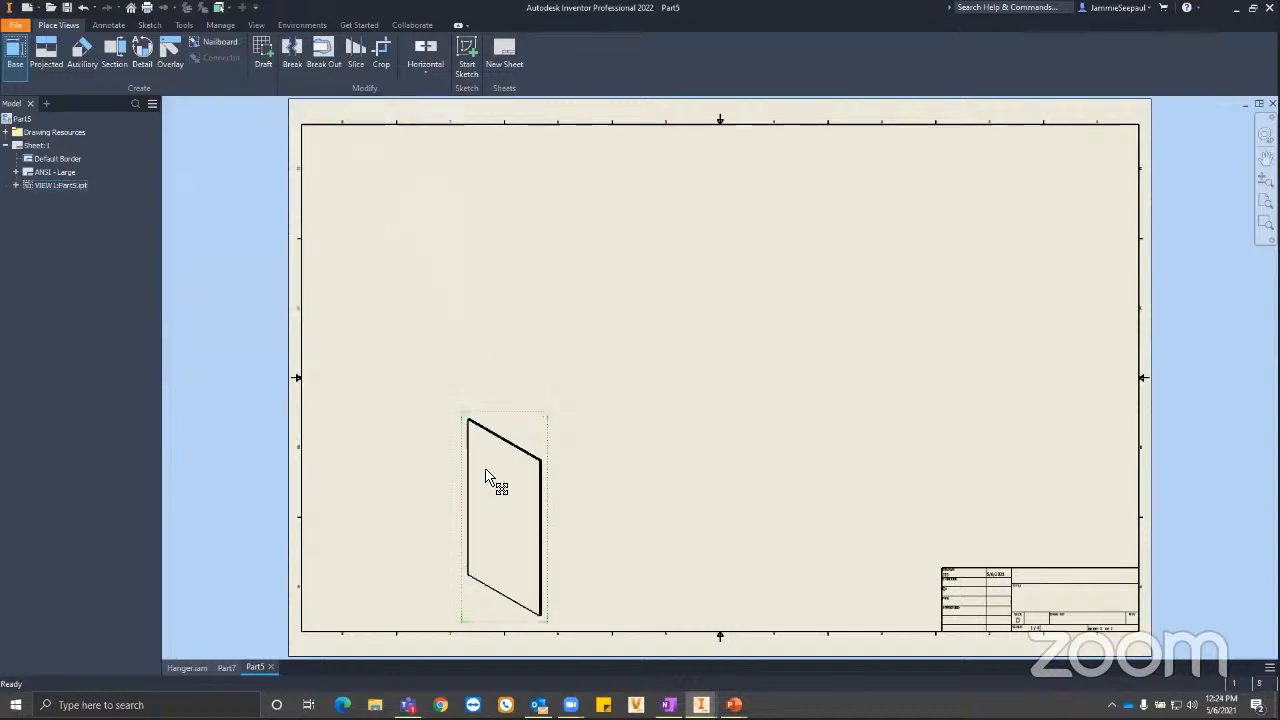
pyautogui.moveTo(523, 420)
pyautogui.mouseDown()
pyautogui.moveTo(437, 240)
pyautogui.moveTo(437, 253)
pyautogui.mouseUp()
pyautogui.click(508, 289)
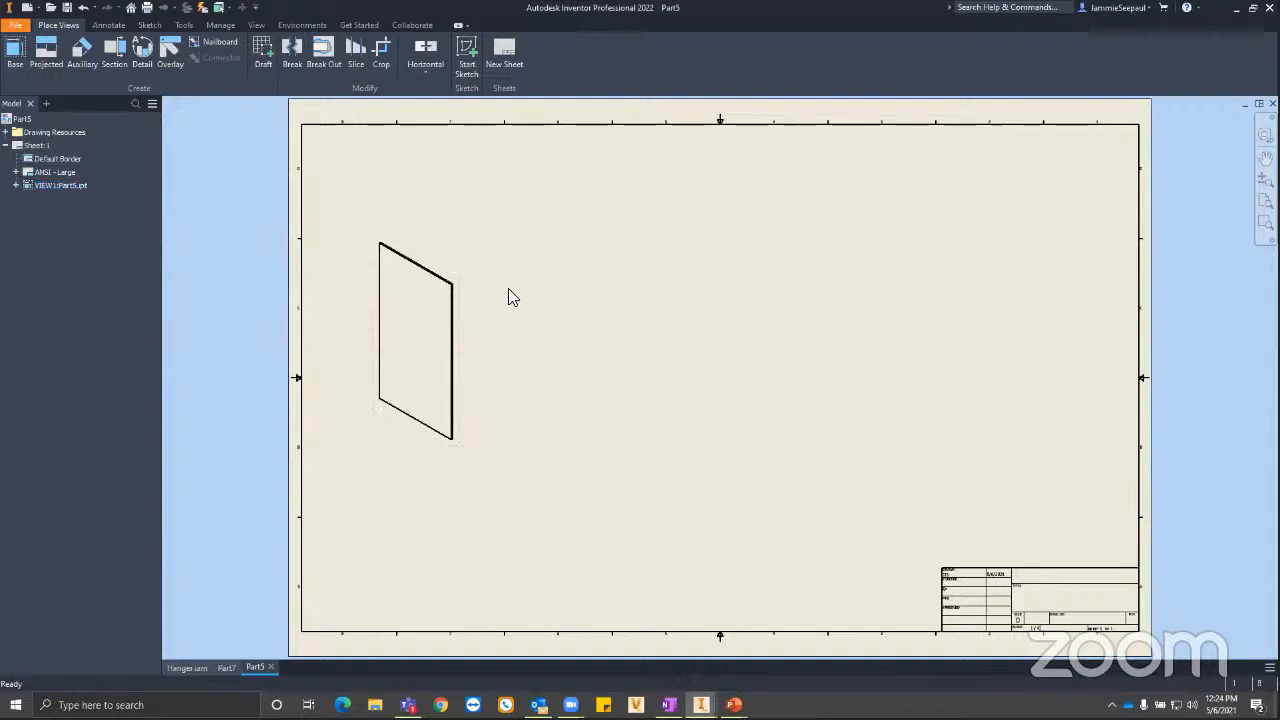
# Place an isometric base view of Model State1 at 1/4 scale beside the Master view.
pyautogui.click(13, 52)
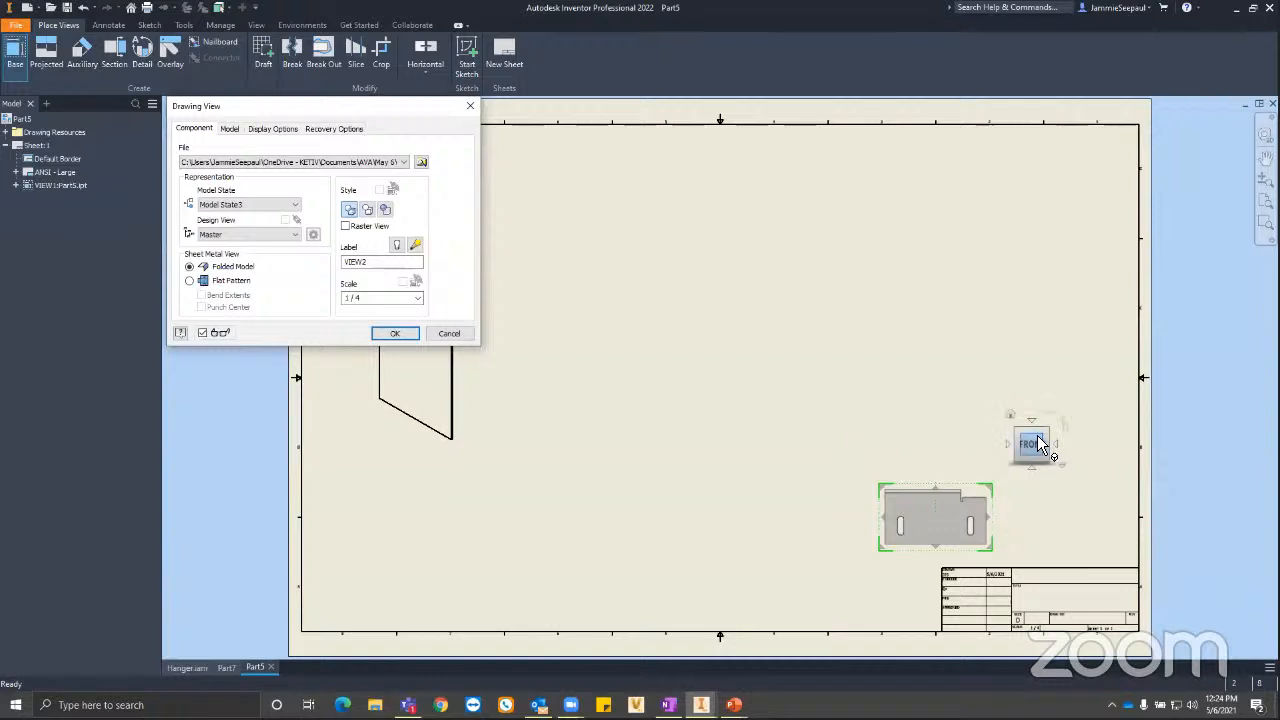
pyautogui.click(1045, 429)
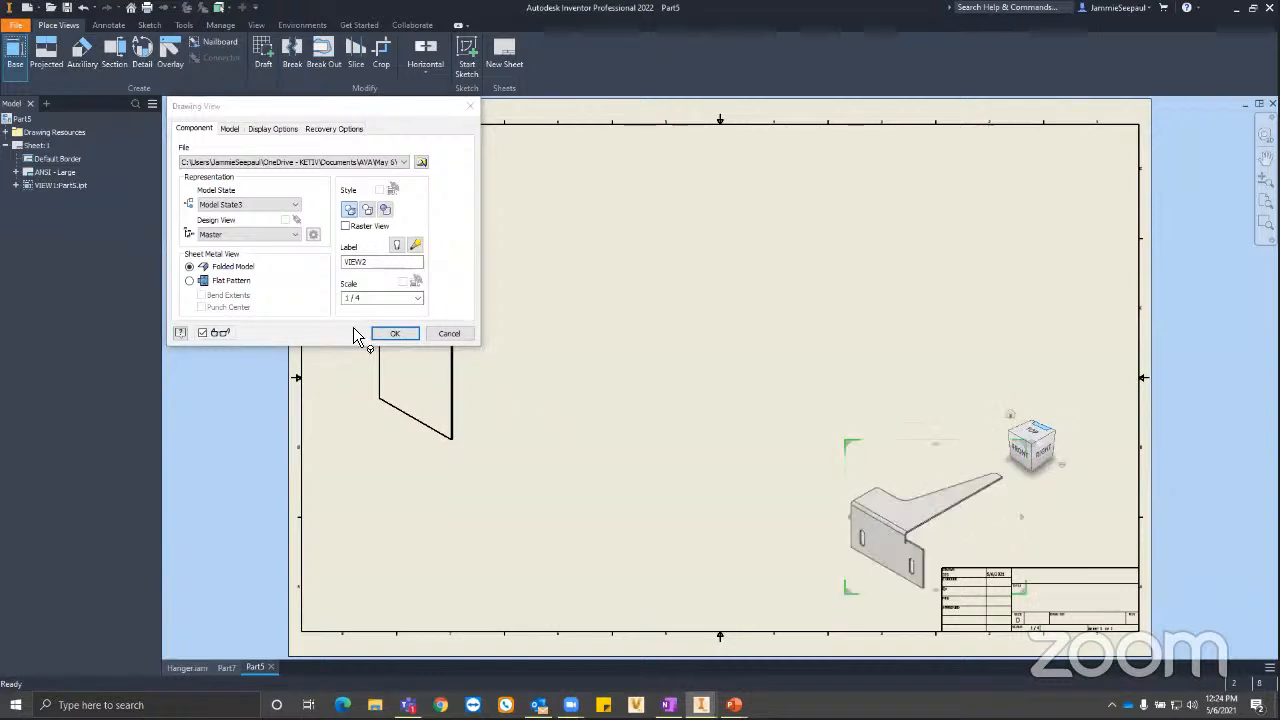
pyautogui.click(289, 206)
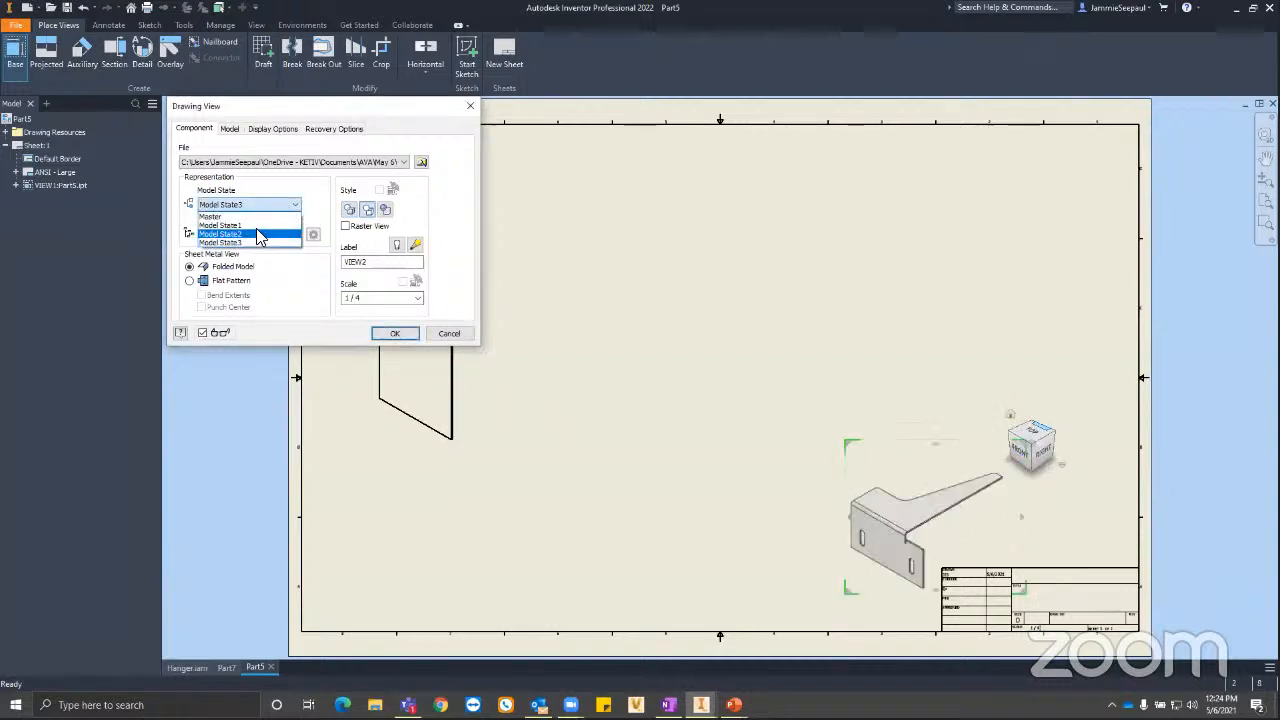
pyautogui.click(258, 226)
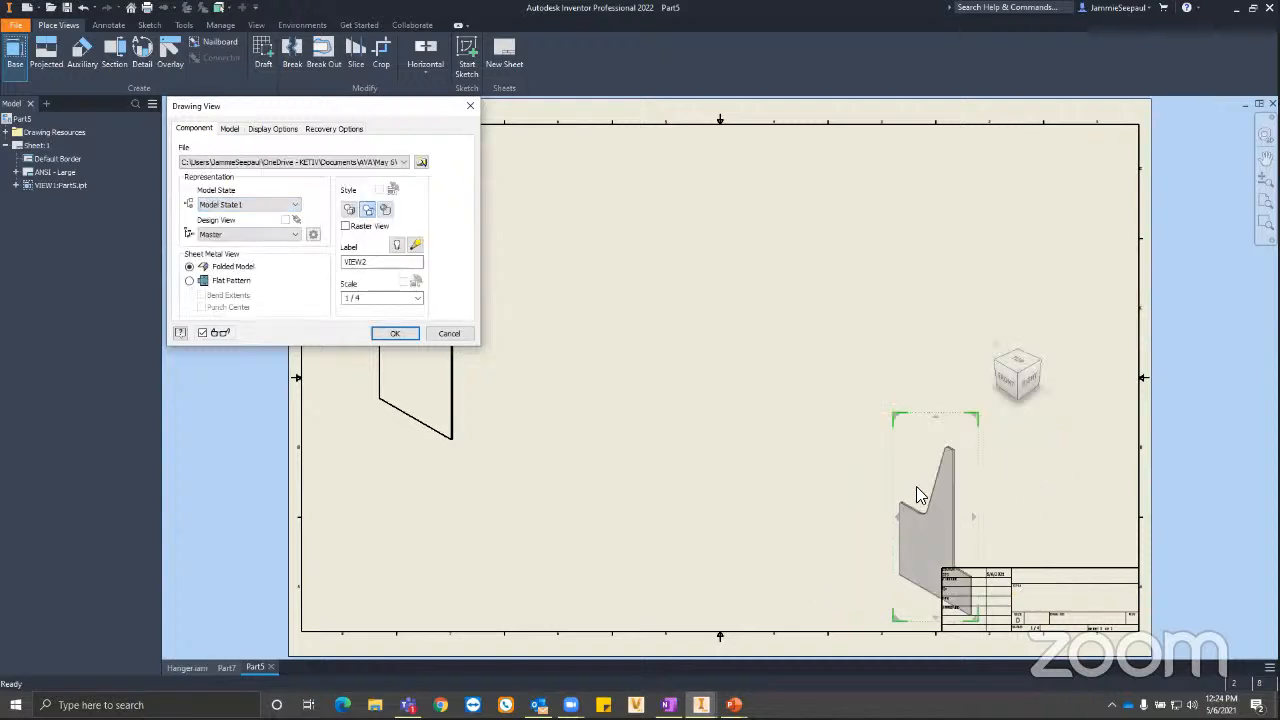
pyautogui.moveTo(822, 428); pyautogui.dragTo(533, 313)
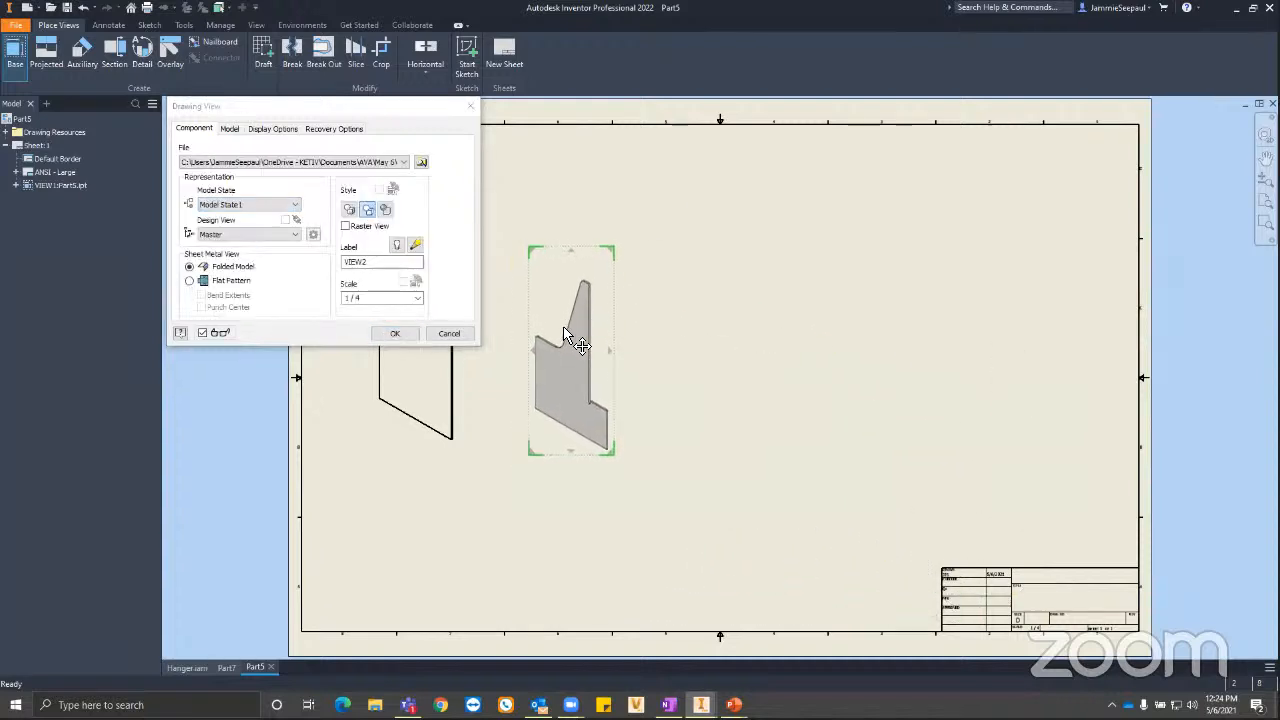
pyautogui.click(395, 334)
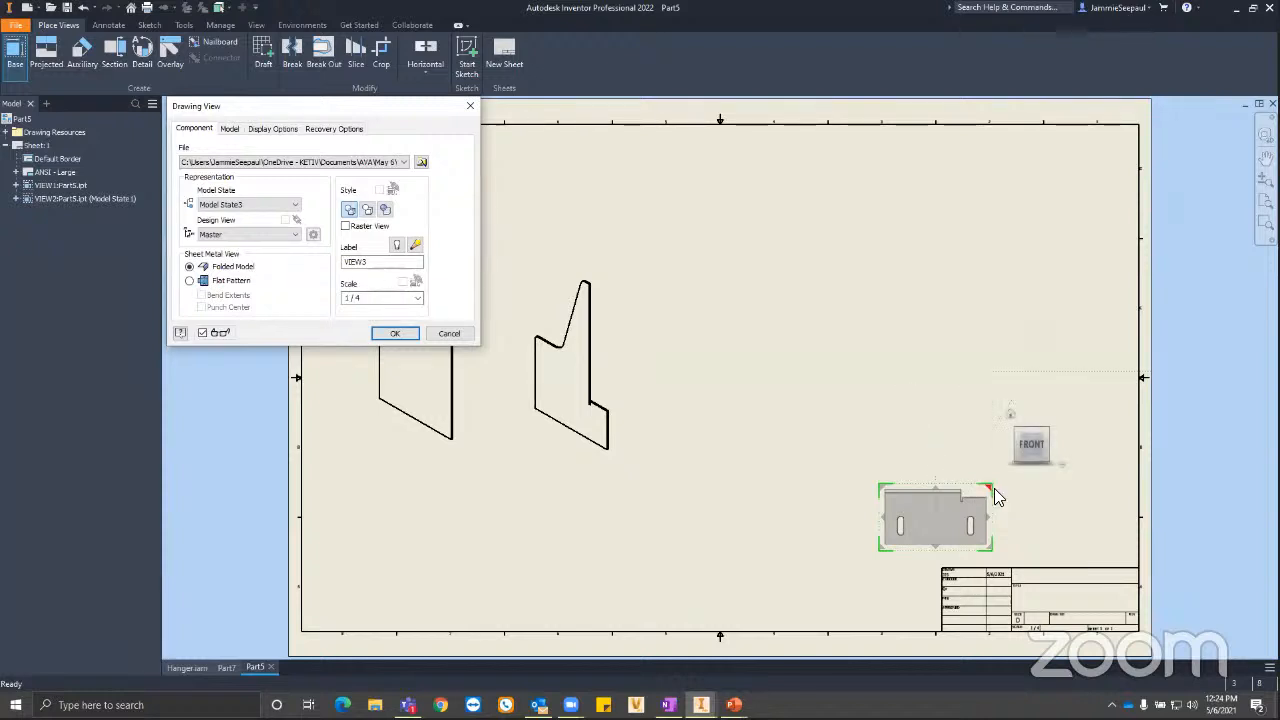
# Place an isometric base view of Model State3 at 1/4 scale to the right of the Model State1 view.
pyautogui.click(1043, 433)
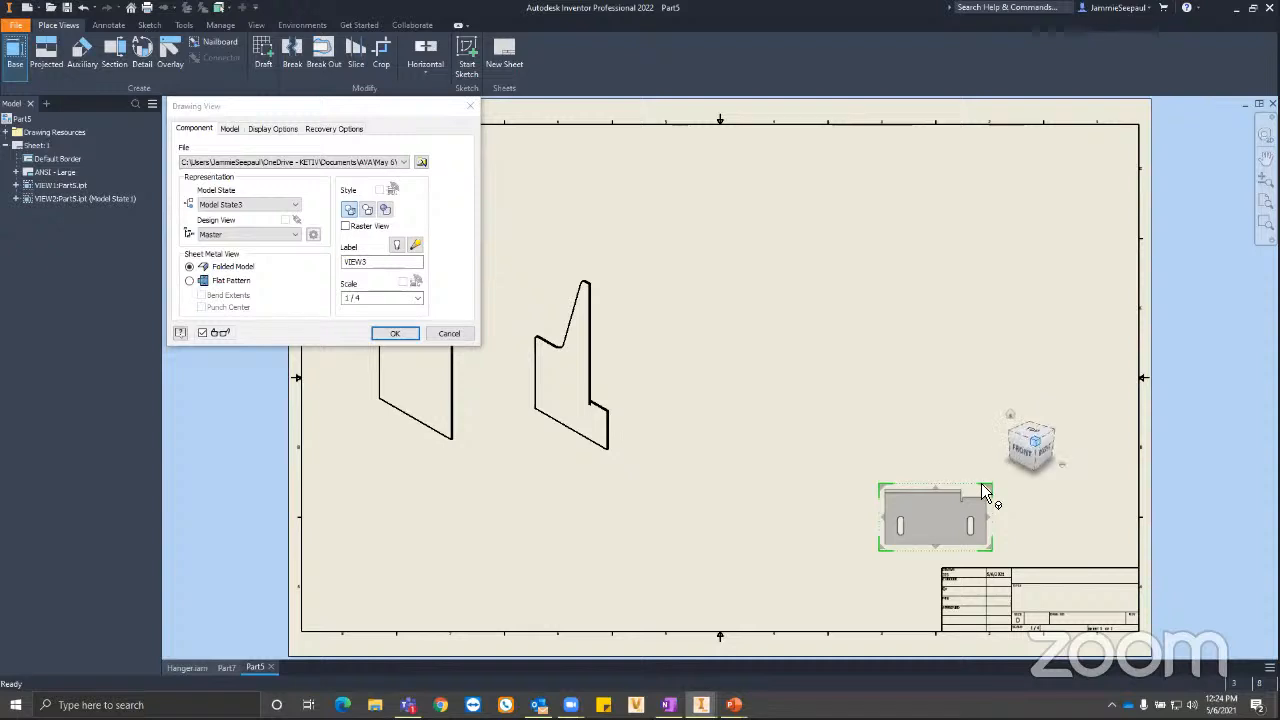
pyautogui.moveTo(890, 447); pyautogui.dragTo(750, 349)
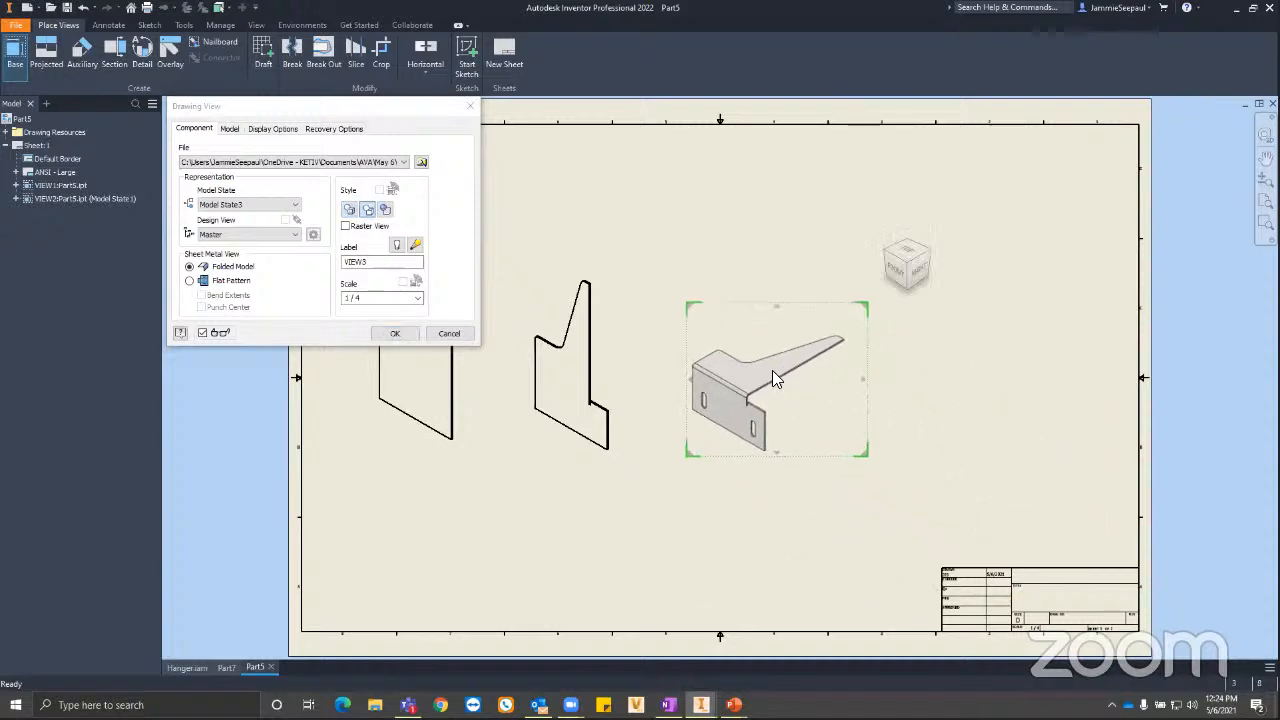
pyautogui.click(394, 333)
pyautogui.click(15, 52)
pyautogui.click(282, 205)
pyautogui.click(457, 335)
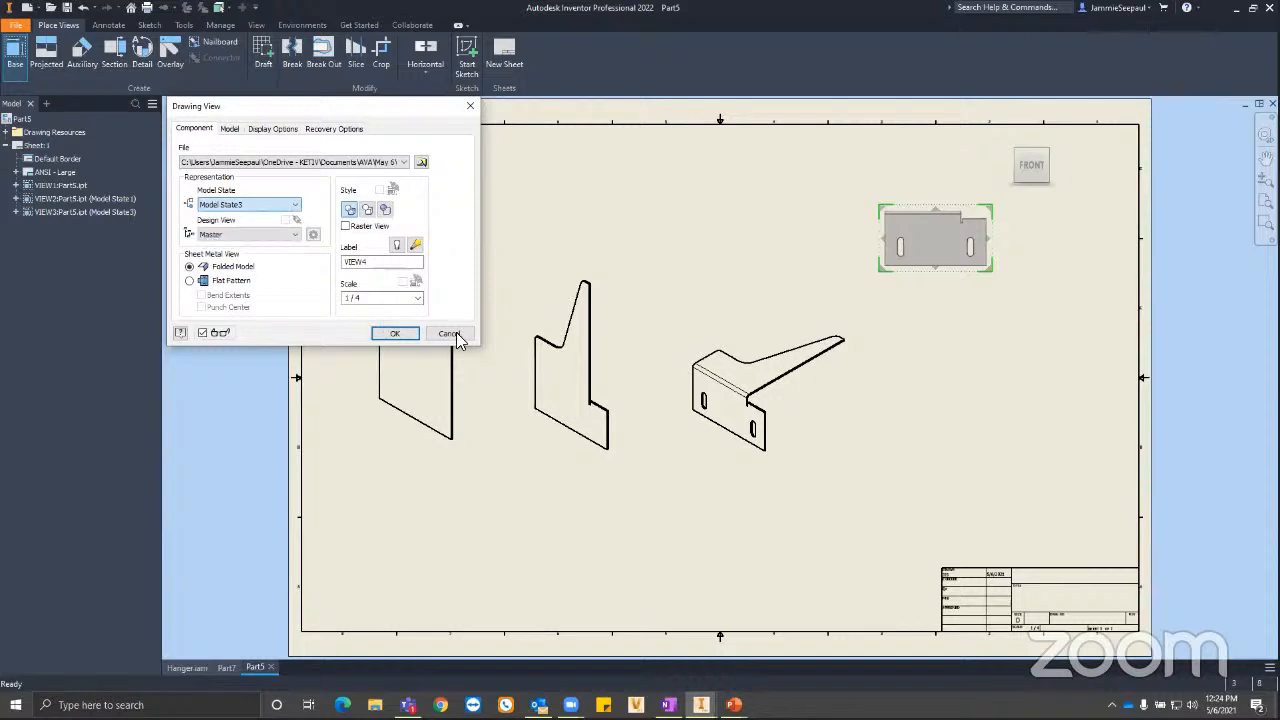
pyautogui.click(470, 106)
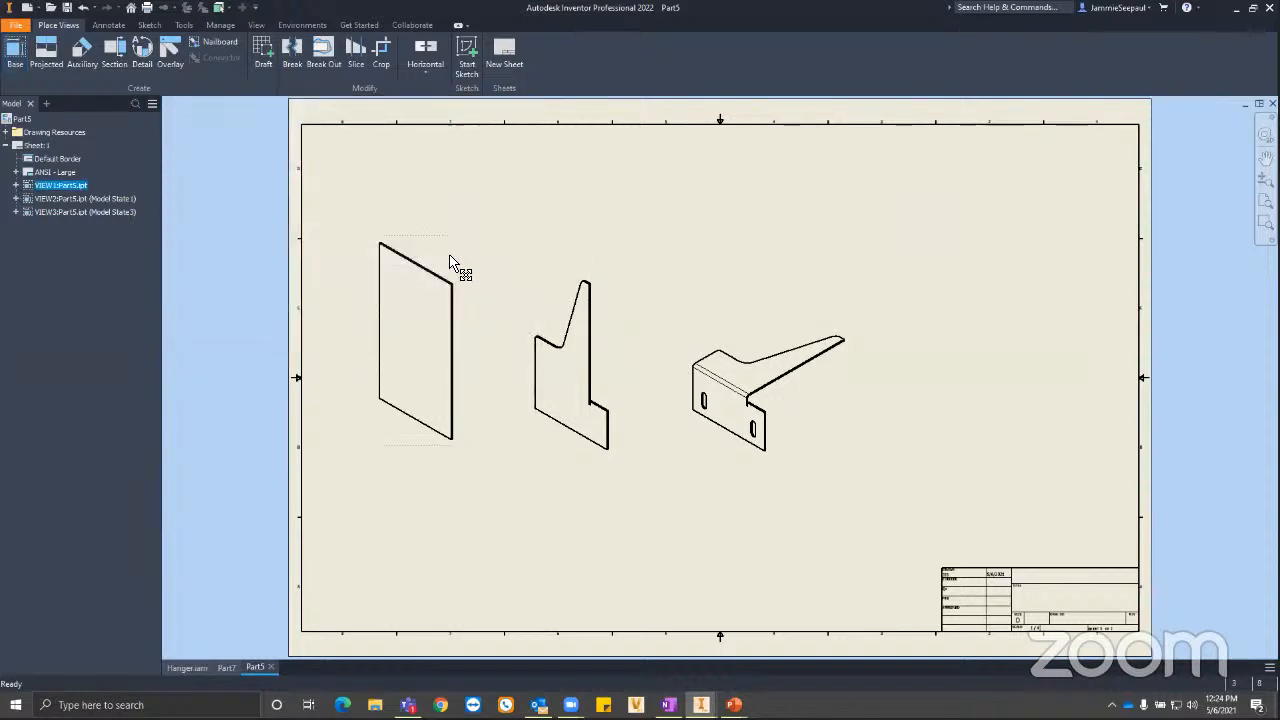
pyautogui.doubleClick(450, 360)
pyautogui.click(397, 245)
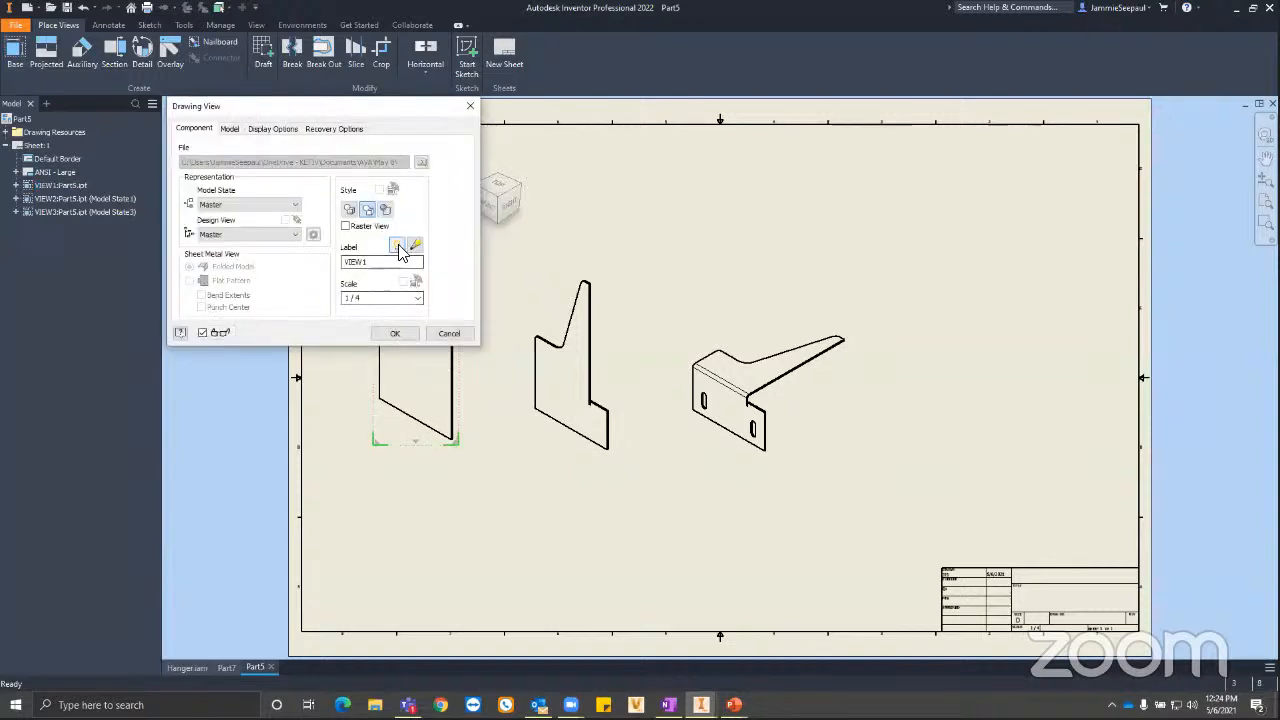
pyautogui.click(449, 333)
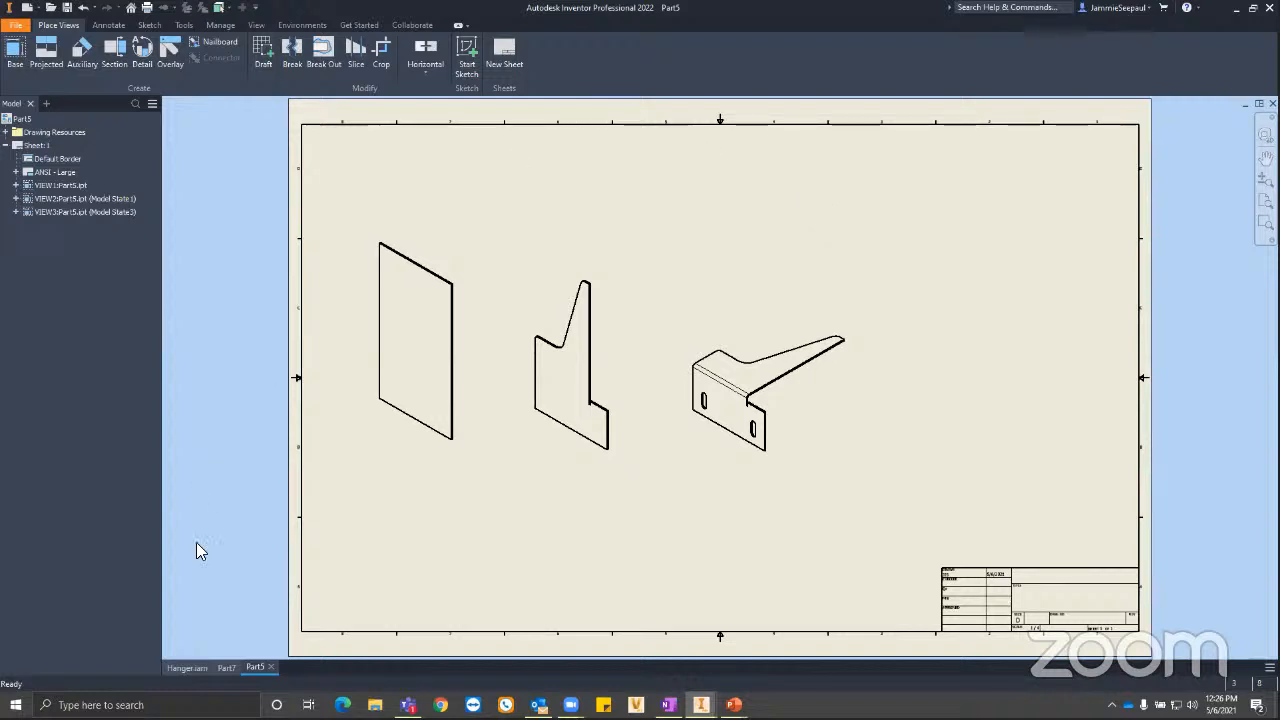
# Activate the Master model state in Part7 and save the part as Part7.ipt in the May 6 folder.
pyautogui.click(235, 664)
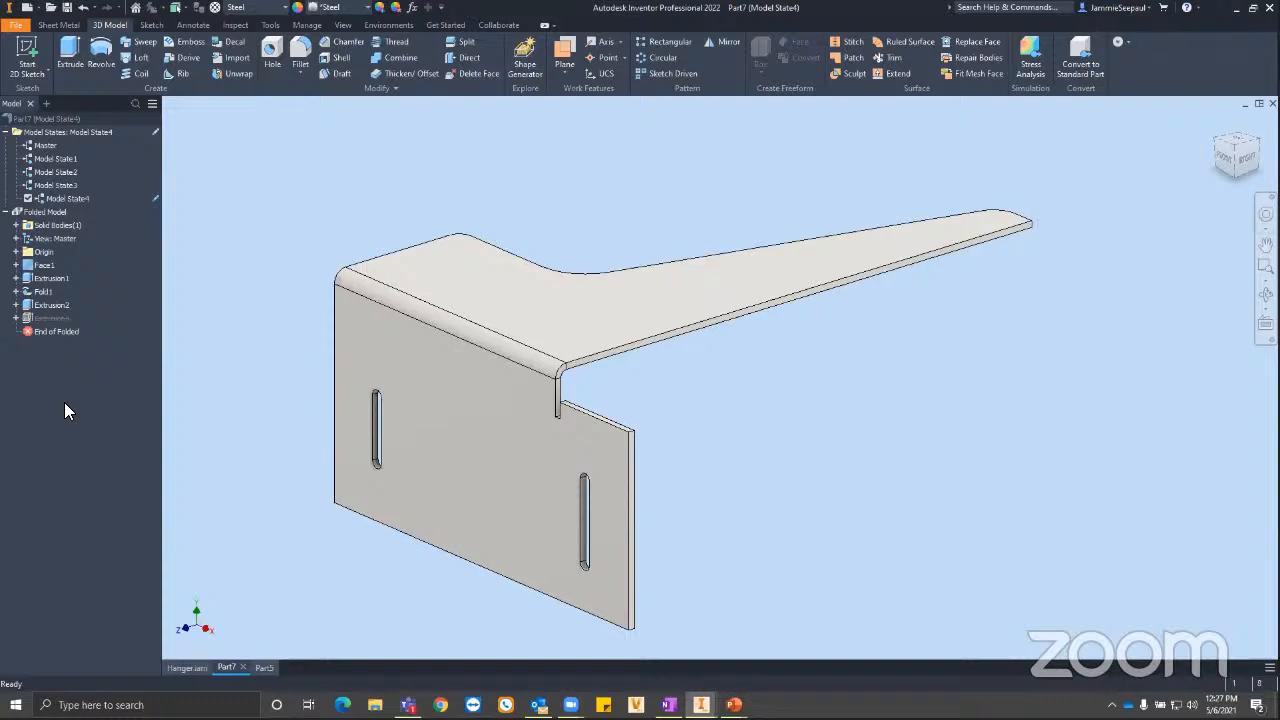
pyautogui.doubleClick(44, 148)
pyautogui.click(284, 126)
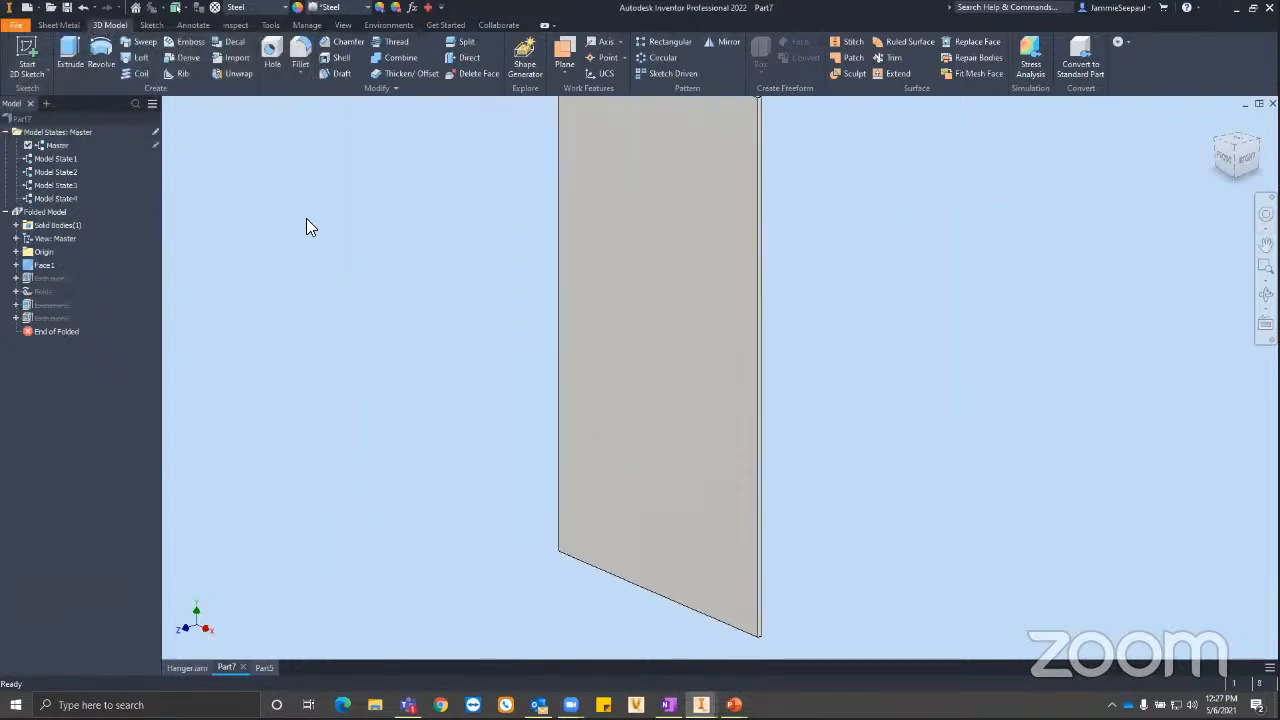
pyautogui.hotkey('ctrl', 's')
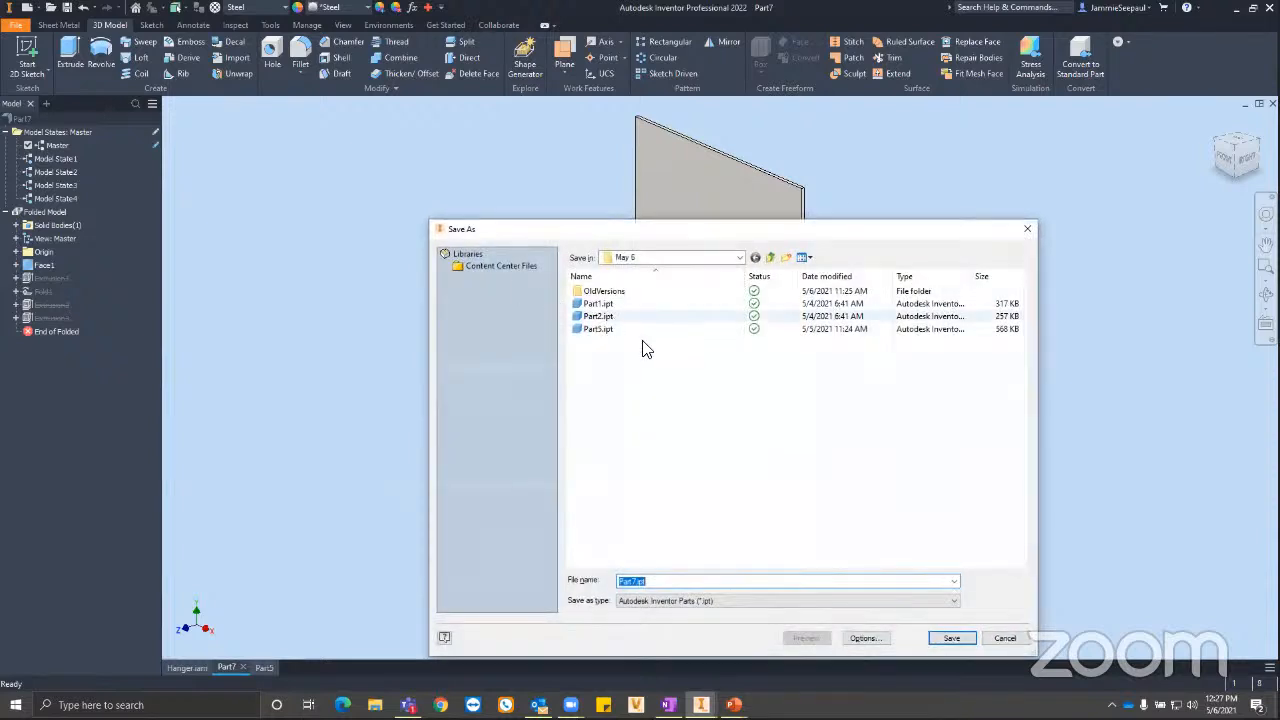
pyautogui.click(940, 640)
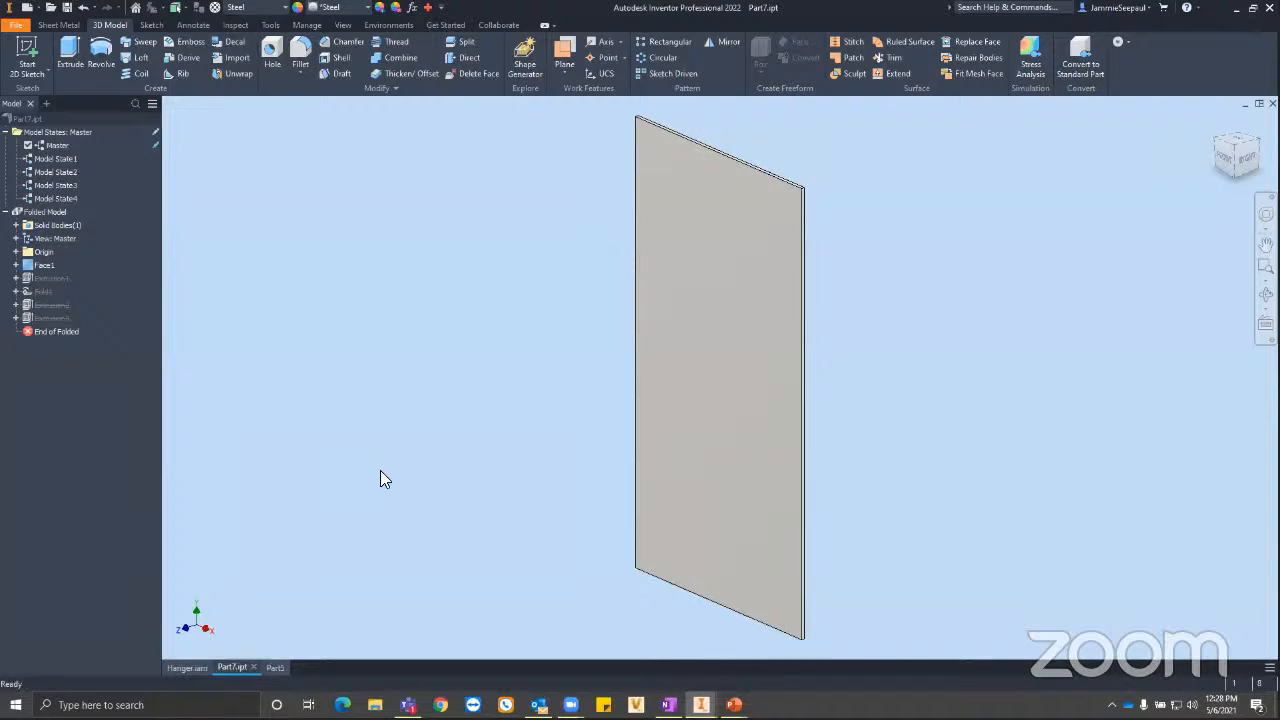
# Activate Model State3 in Part7.ipt and copy the whole part.
pyautogui.click(206, 665)
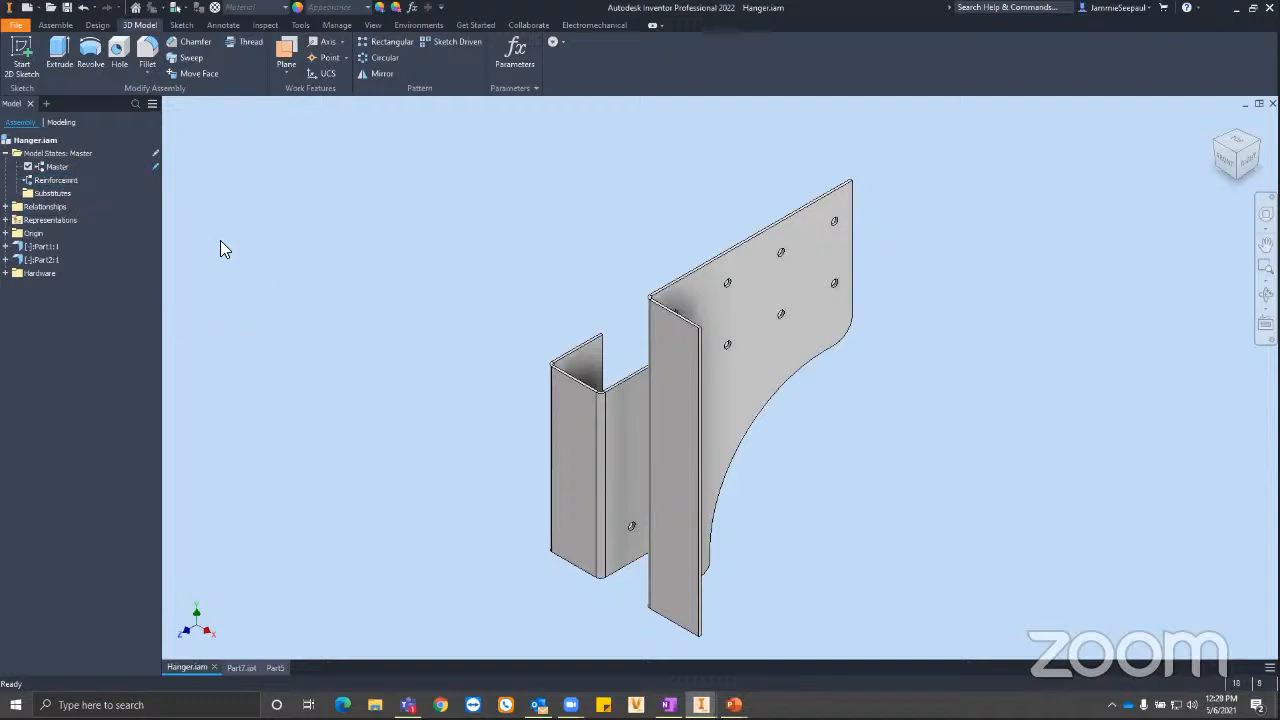
pyautogui.click(240, 668)
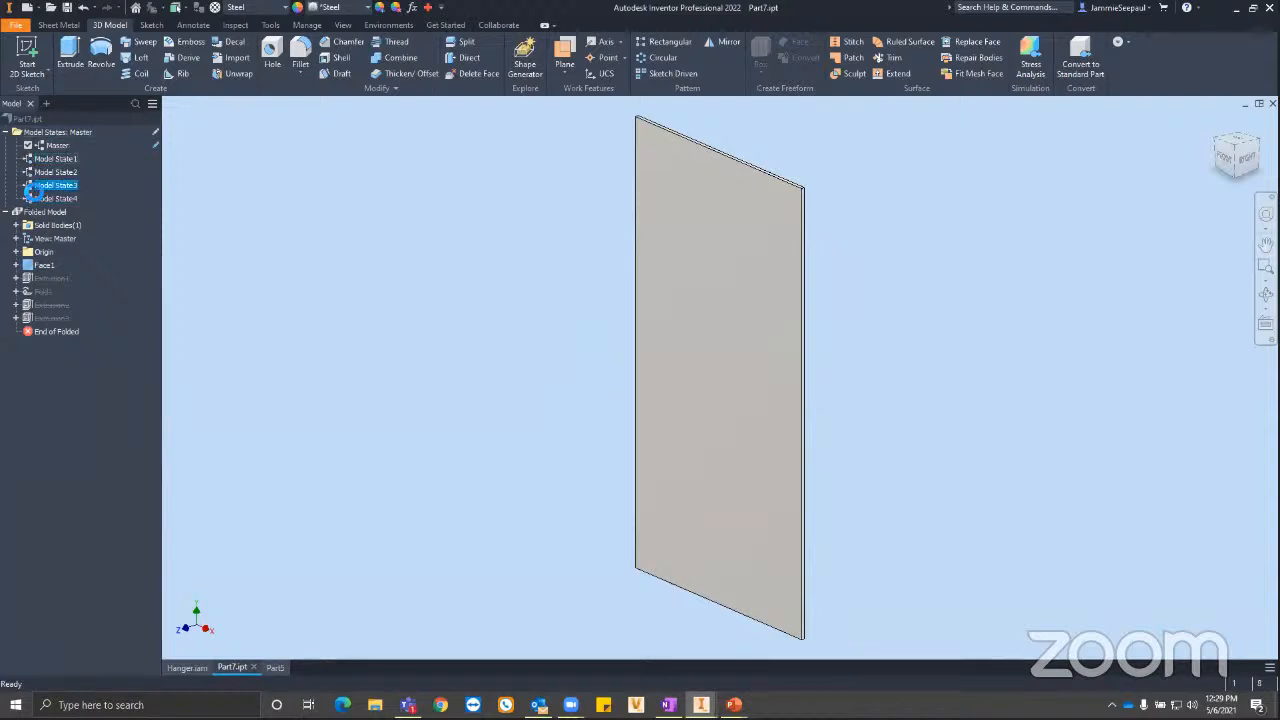
pyautogui.doubleClick(50, 185)
pyautogui.click(35, 119)
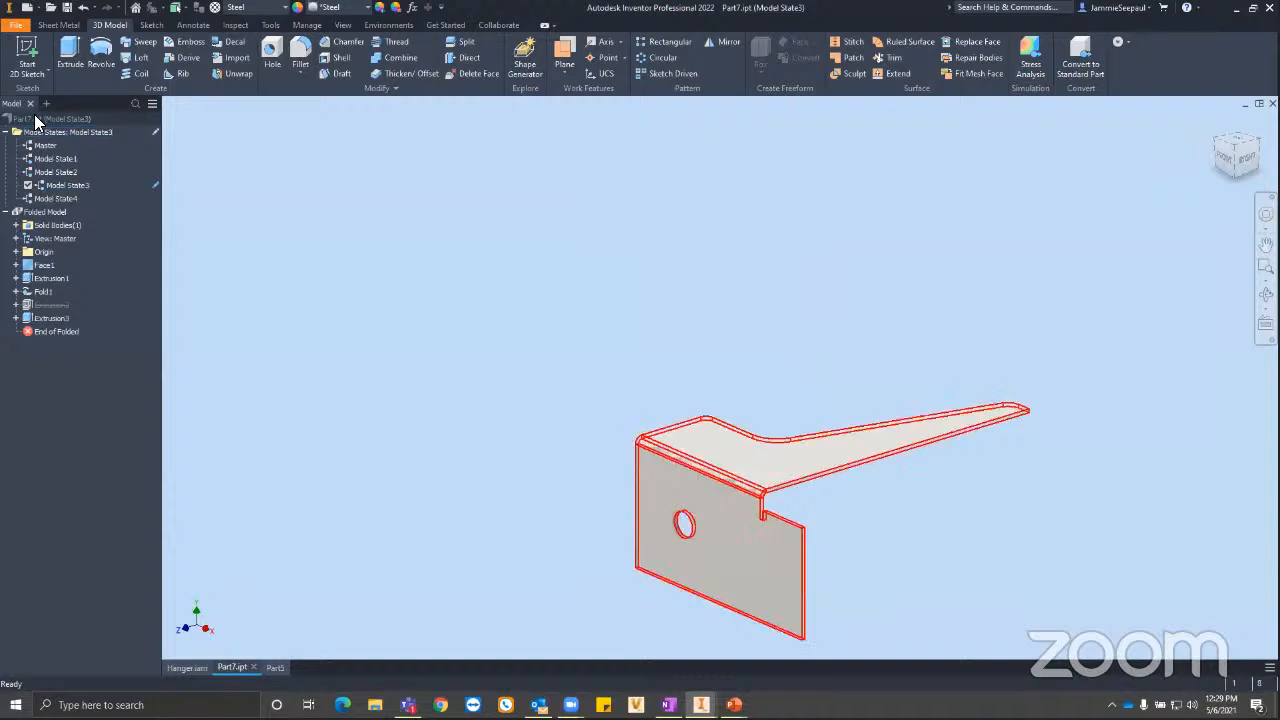
# Paste the copied Part7 in its Model State3 into Hanger.iam and move it beside the channel part.
pyautogui.click(198, 666)
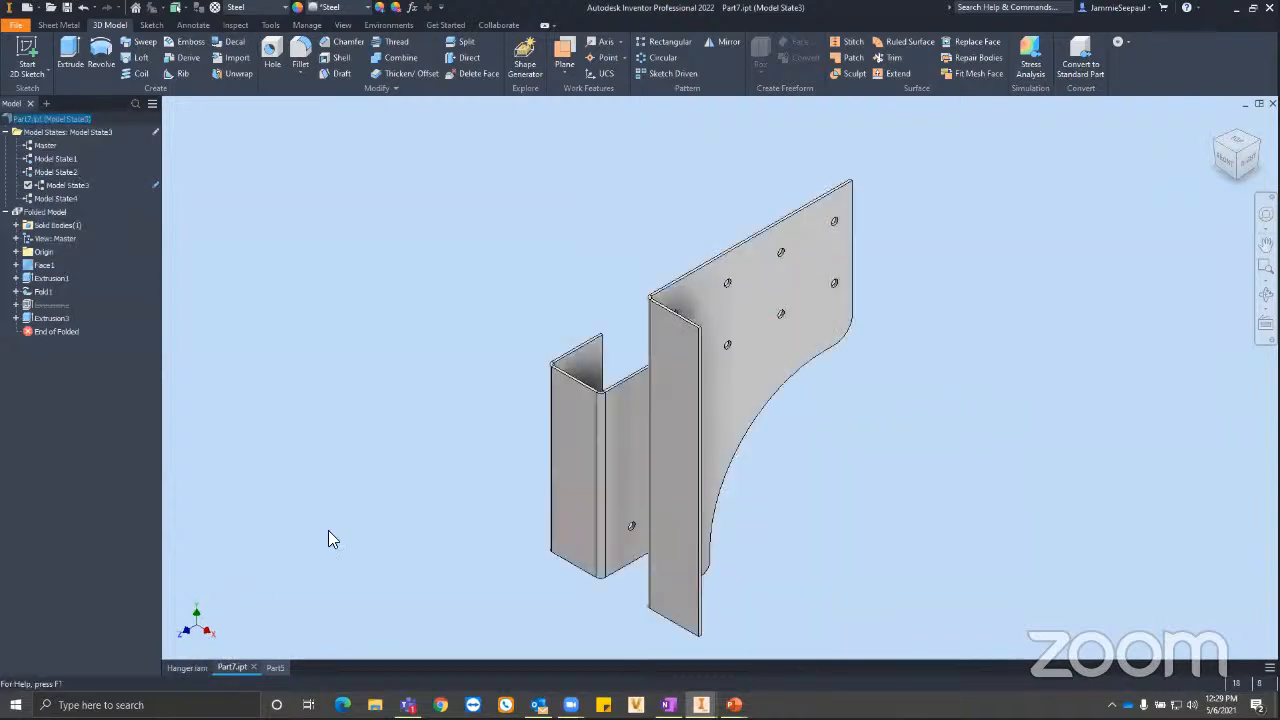
pyautogui.rightClick(428, 297)
pyautogui.click(414, 371)
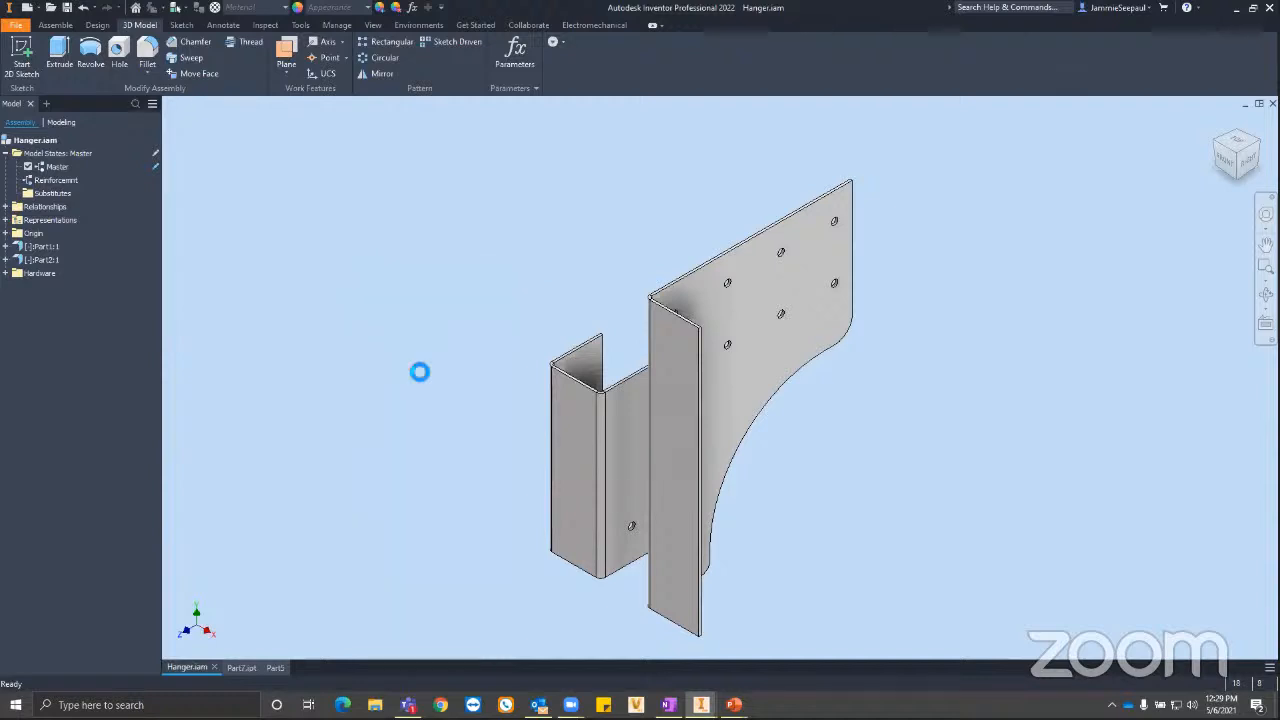
pyautogui.click(414, 366)
pyautogui.moveTo(406, 362); pyautogui.dragTo(534, 283)
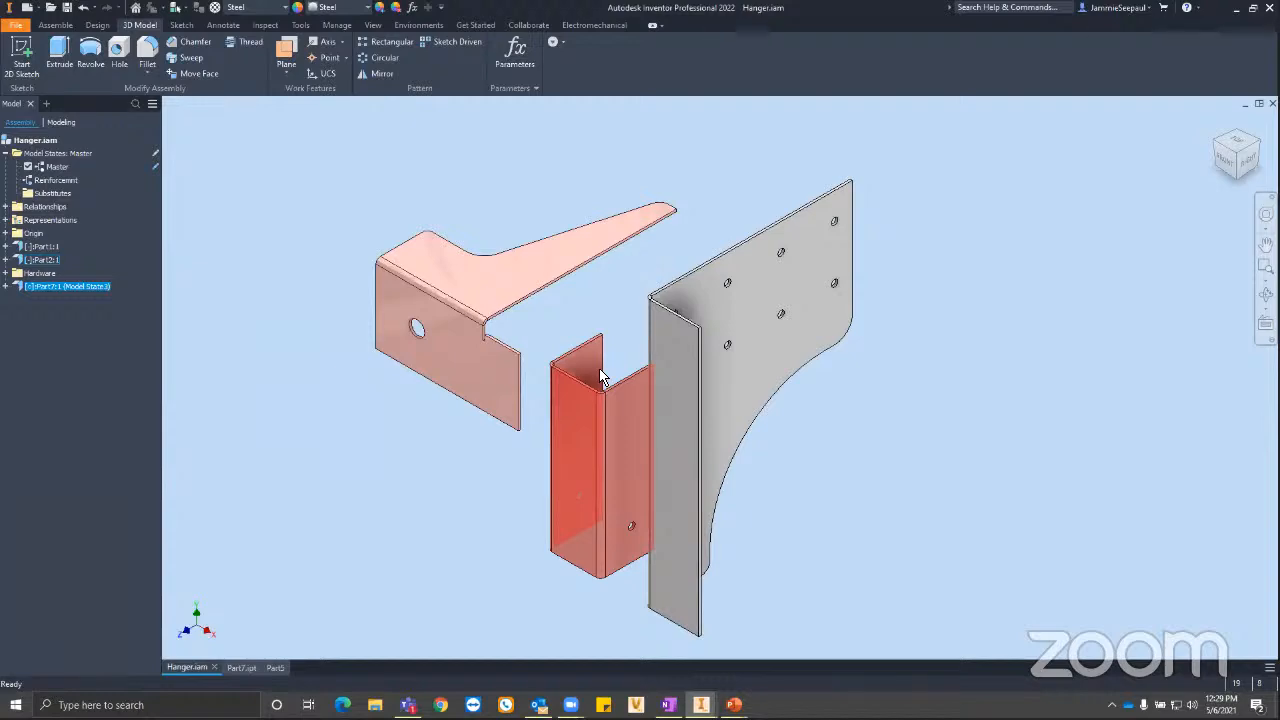
# Add a Mate constraint between Part7 and the top edge face of the channel part with an offset of 0.
pyautogui.keyDown('shift'); pyautogui.moveTo(614, 349); pyautogui.dragTo(700, 358, button='middle'); pyautogui.keyUp('shift')
pyautogui.keyDown('shift'); pyautogui.moveTo(594, 306); pyautogui.dragTo(642, 253, button='middle'); pyautogui.keyUp('shift')
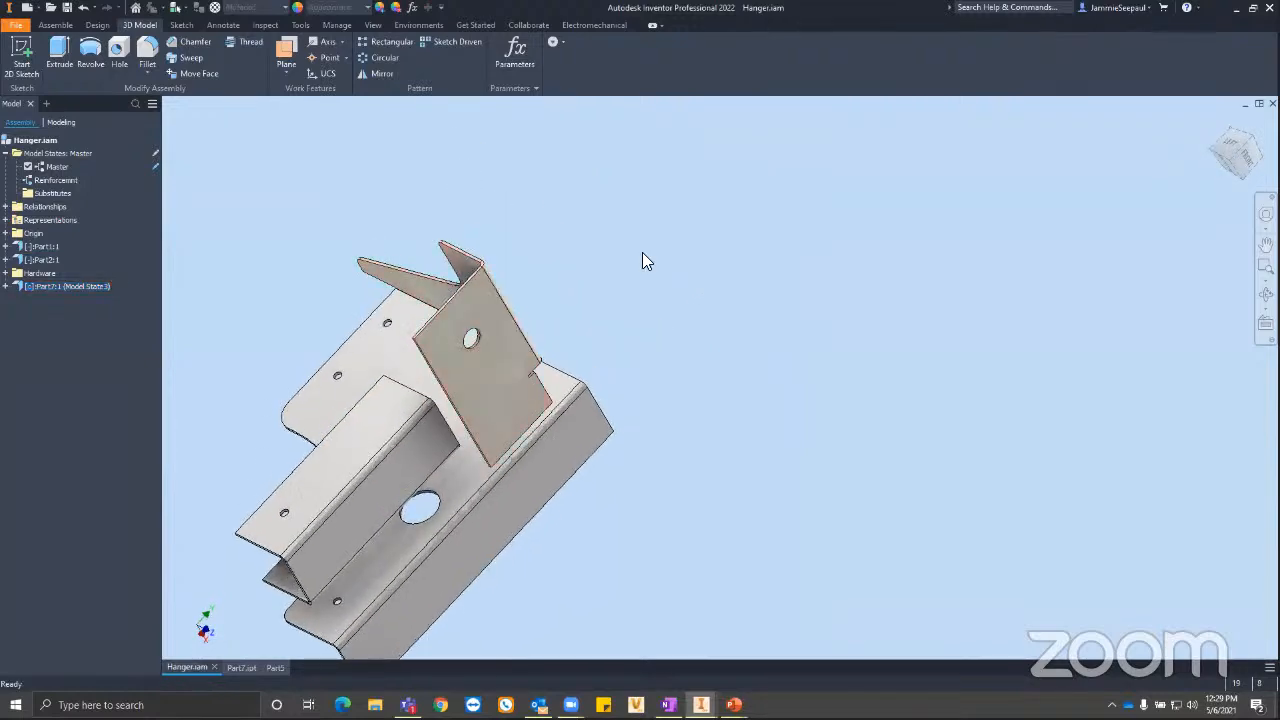
pyautogui.press('c')
pyautogui.moveTo(422, 326)
pyautogui.keyDown('shift'); pyautogui.mouseDown(button='middle')
pyautogui.moveTo(357, 443)
pyautogui.moveTo(313, 446)
pyautogui.mouseUp(button='middle'); pyautogui.keyUp('shift')
pyautogui.scroll(-5, 526, 262)
pyautogui.scroll(-3, 526, 262)
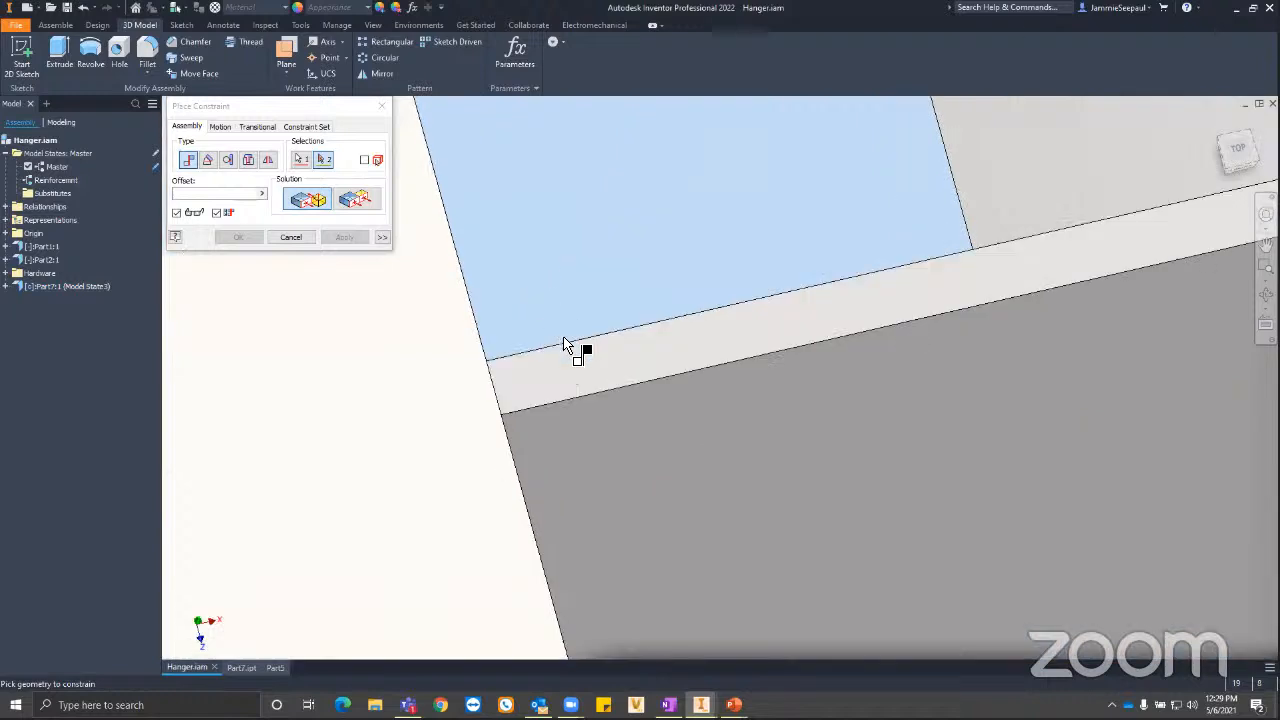
pyautogui.click(580, 371)
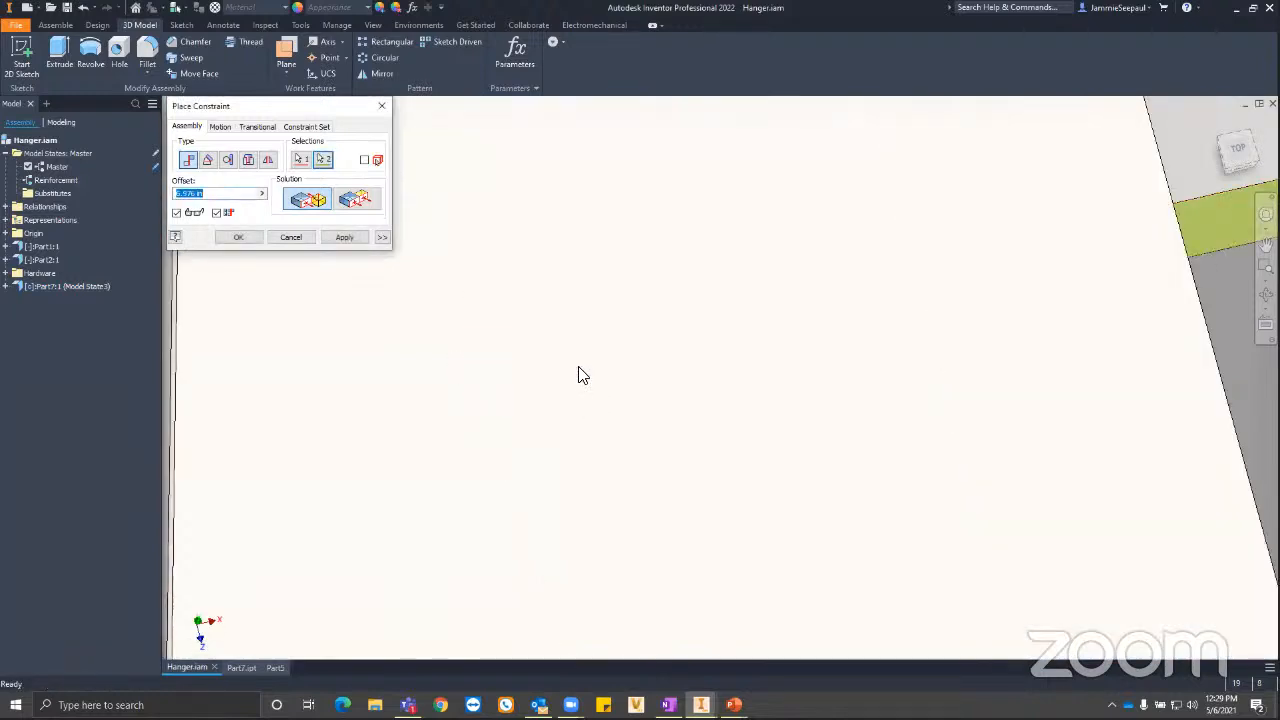
pyautogui.scroll(3, 580, 380)
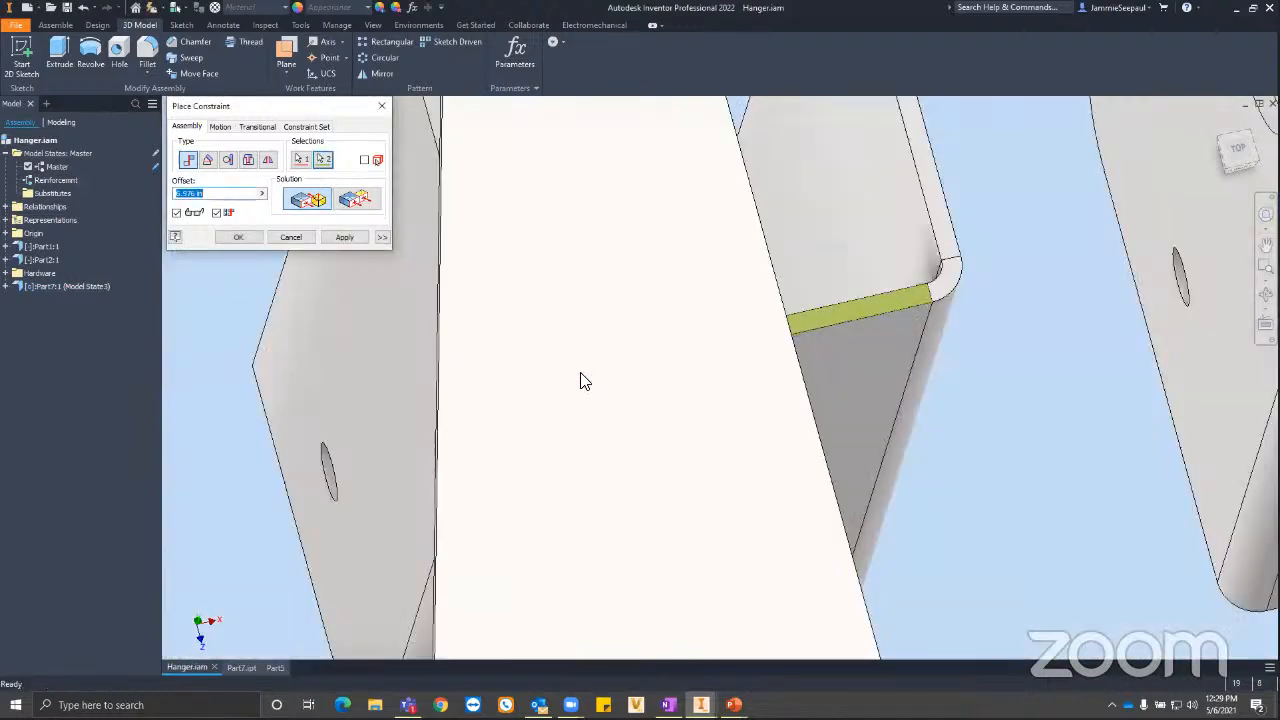
pyautogui.scroll(3, 580, 383)
pyautogui.keyDown('shift'); pyautogui.moveTo(646, 391); pyautogui.dragTo(595, 341, button='middle'); pyautogui.keyUp('shift')
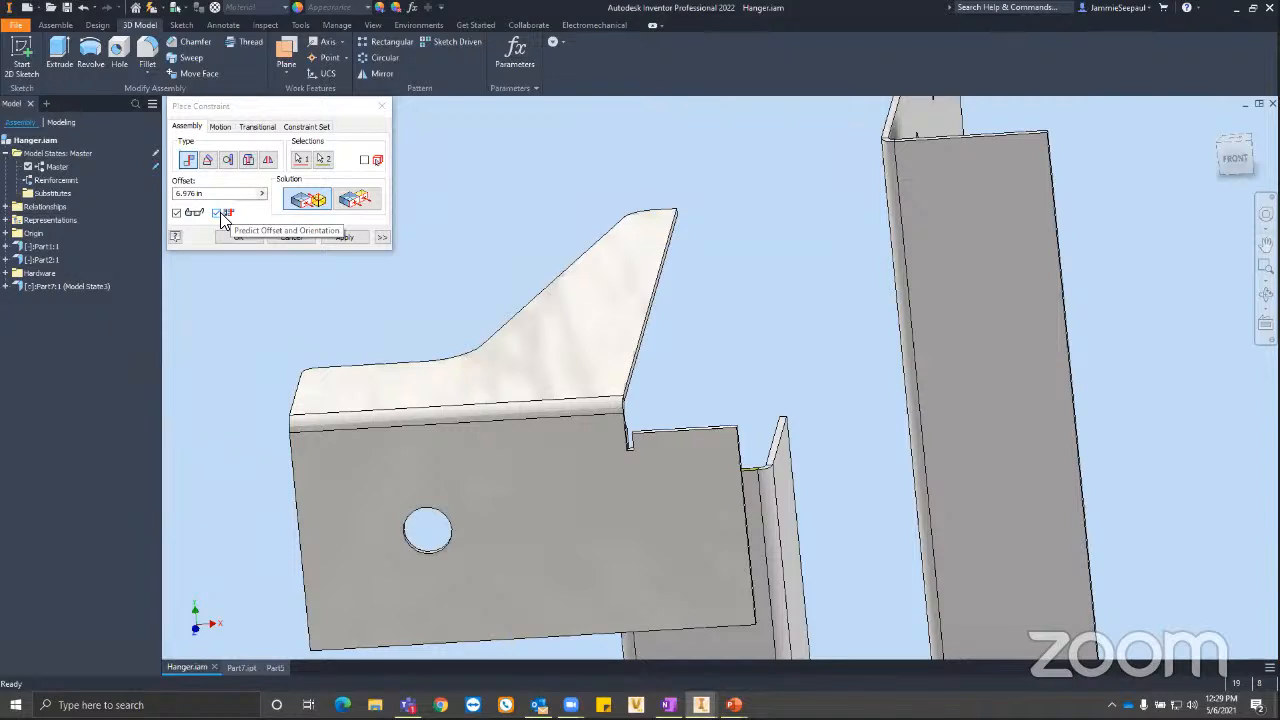
pyautogui.scroll(3, 804, 340)
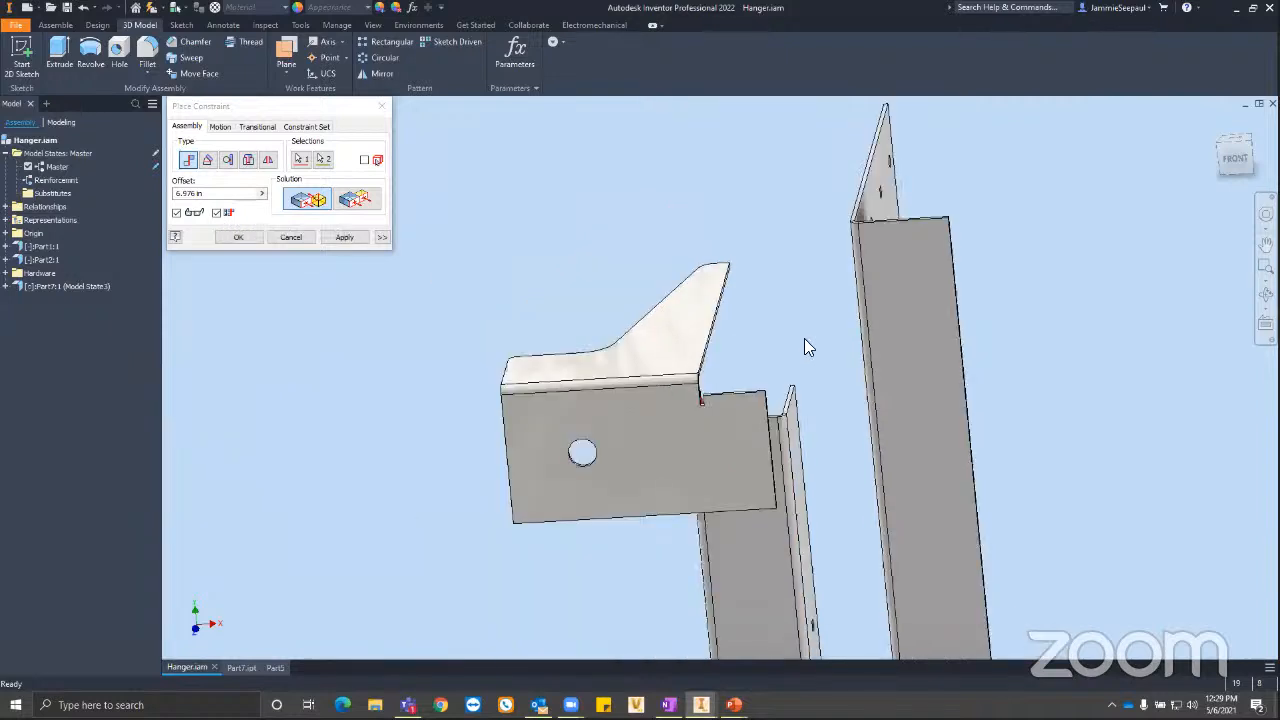
pyautogui.keyDown('shift'); pyautogui.moveTo(806, 334); pyautogui.dragTo(780, 334, button='middle'); pyautogui.keyUp('shift')
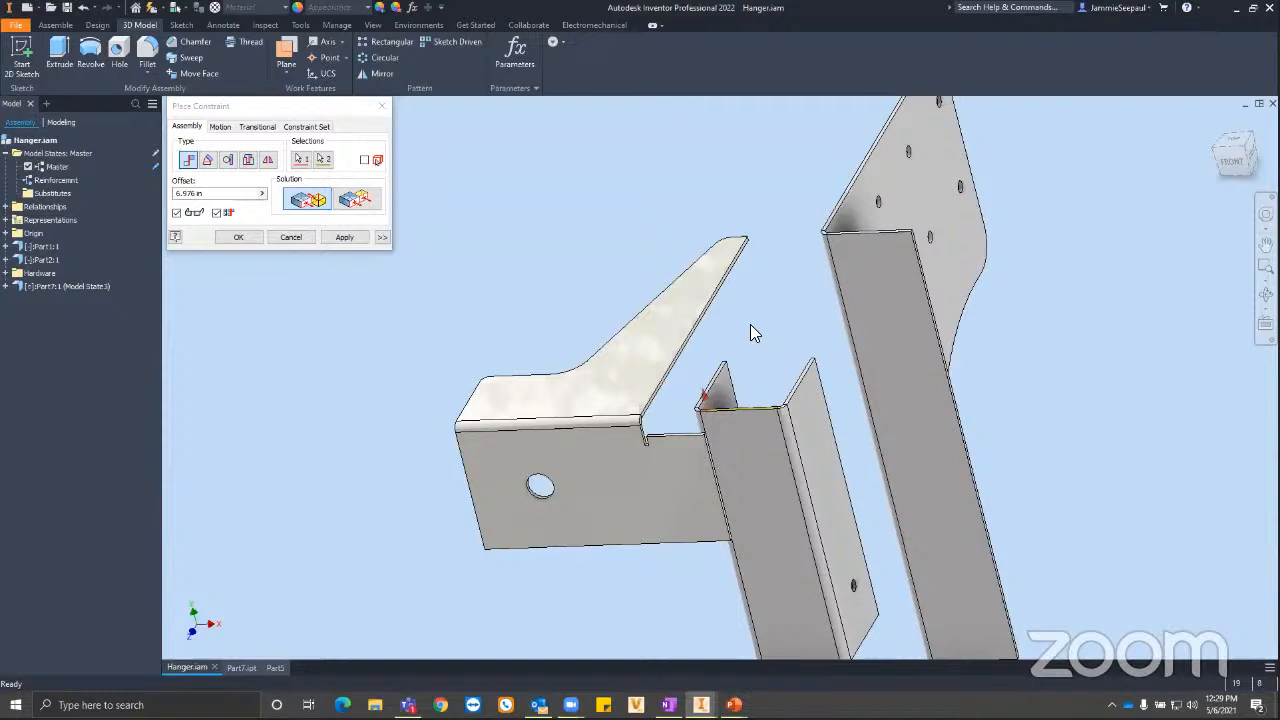
pyautogui.moveTo(212, 193); pyautogui.dragTo(160, 192)
pyautogui.write('0')
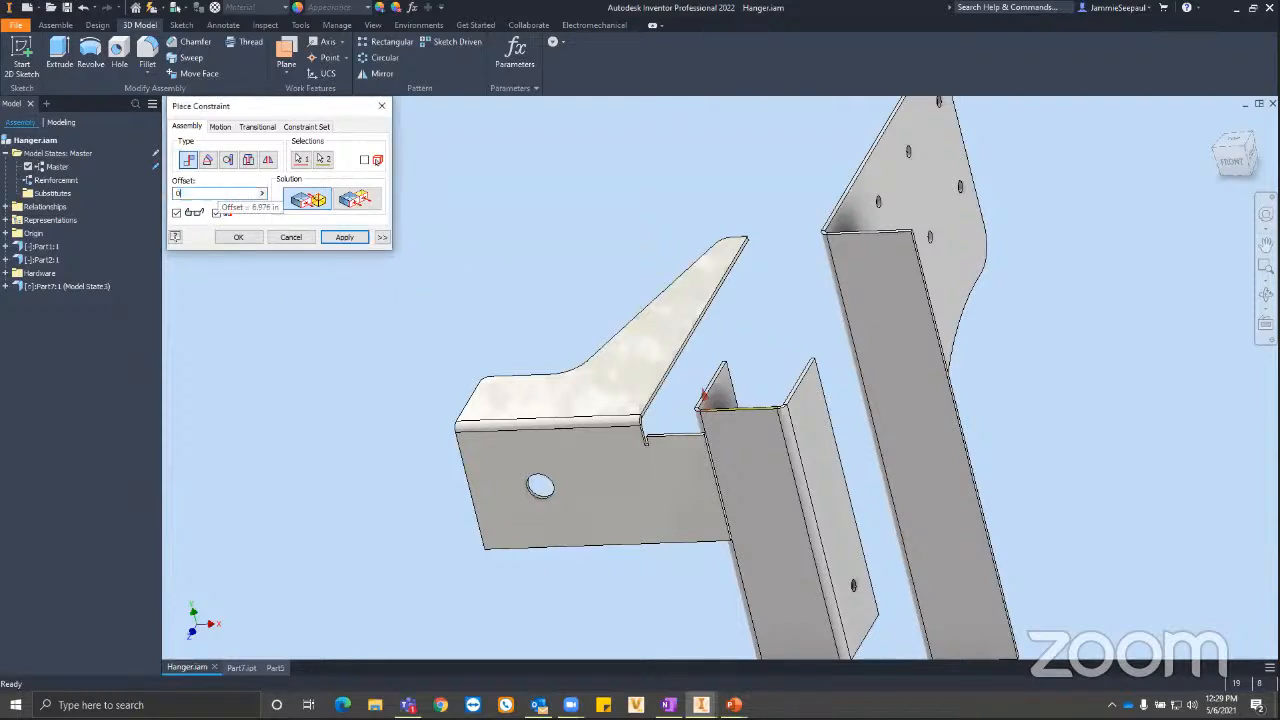
pyautogui.press('Return')
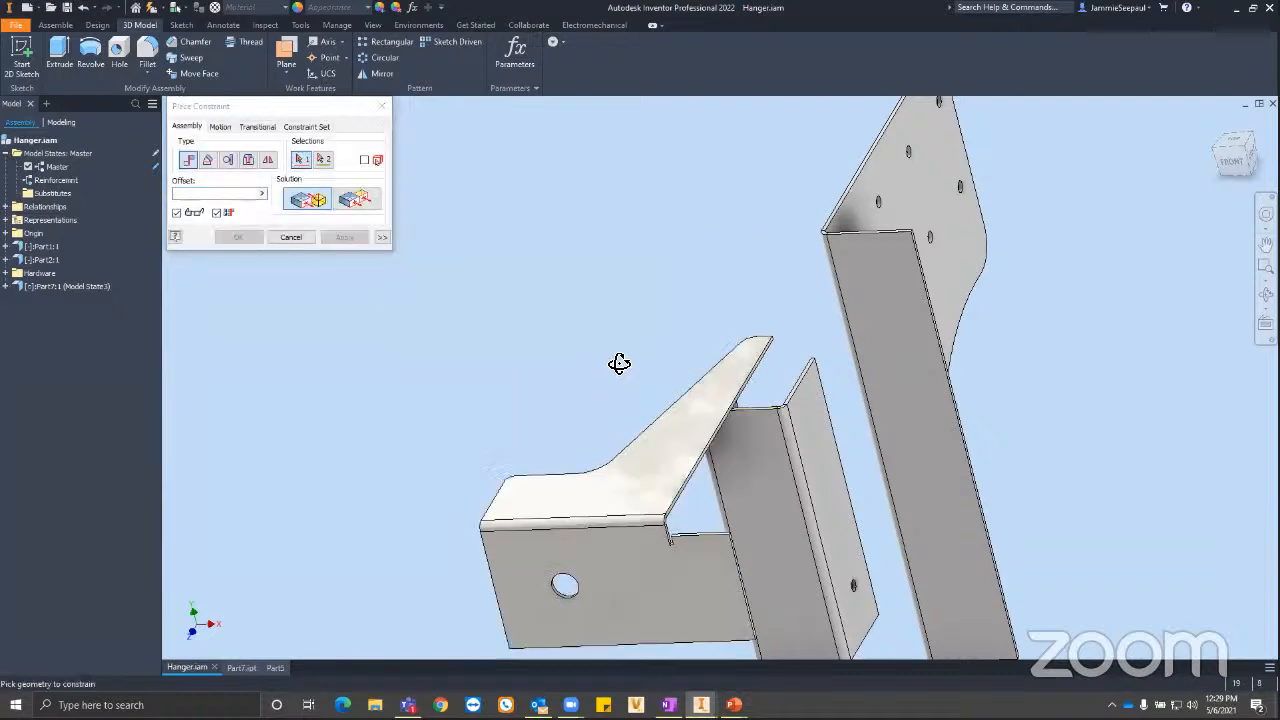
# Add a second Mate constraint with an offset of 0 between Part7 and the large holed plate.
pyautogui.keyDown('shift'); pyautogui.moveTo(614, 363); pyautogui.dragTo(660, 366, button='middle'); pyautogui.keyUp('shift')
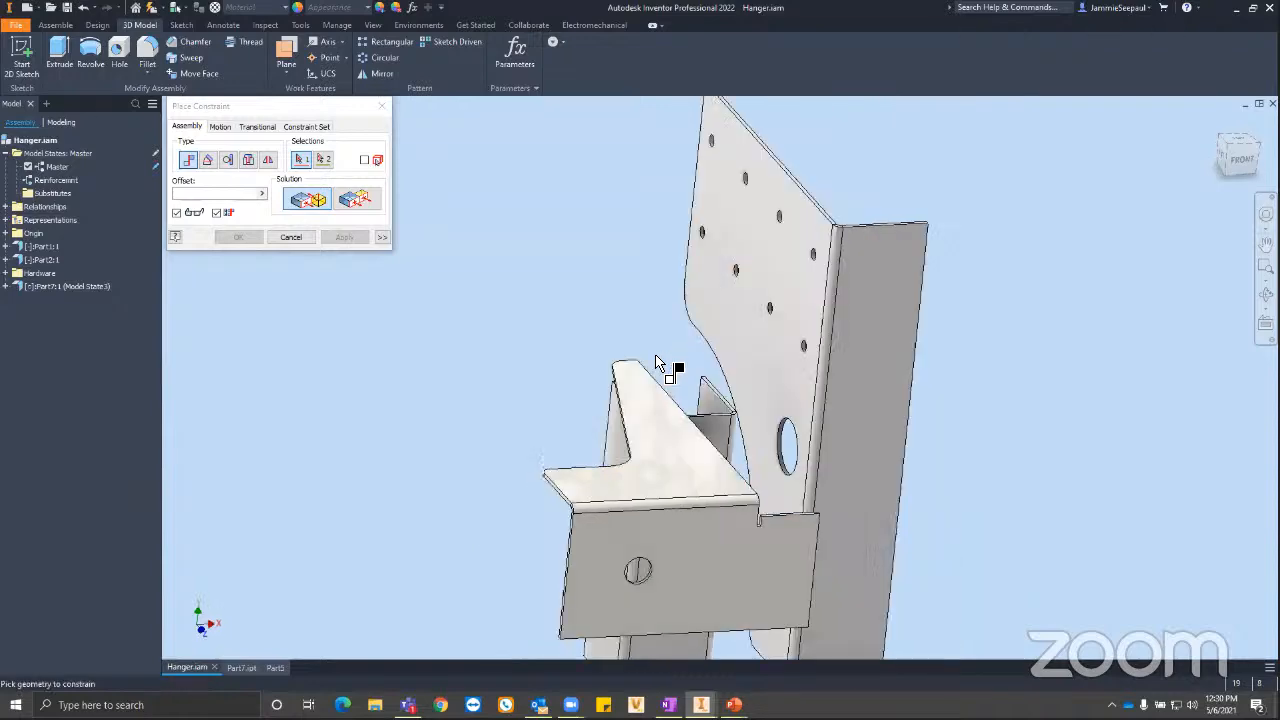
pyautogui.click(747, 370)
pyautogui.keyDown('shift'); pyautogui.moveTo(717, 420); pyautogui.dragTo(640, 468, button='middle'); pyautogui.keyUp('shift')
pyautogui.scroll(5, 654, 490)
pyautogui.click(587, 330)
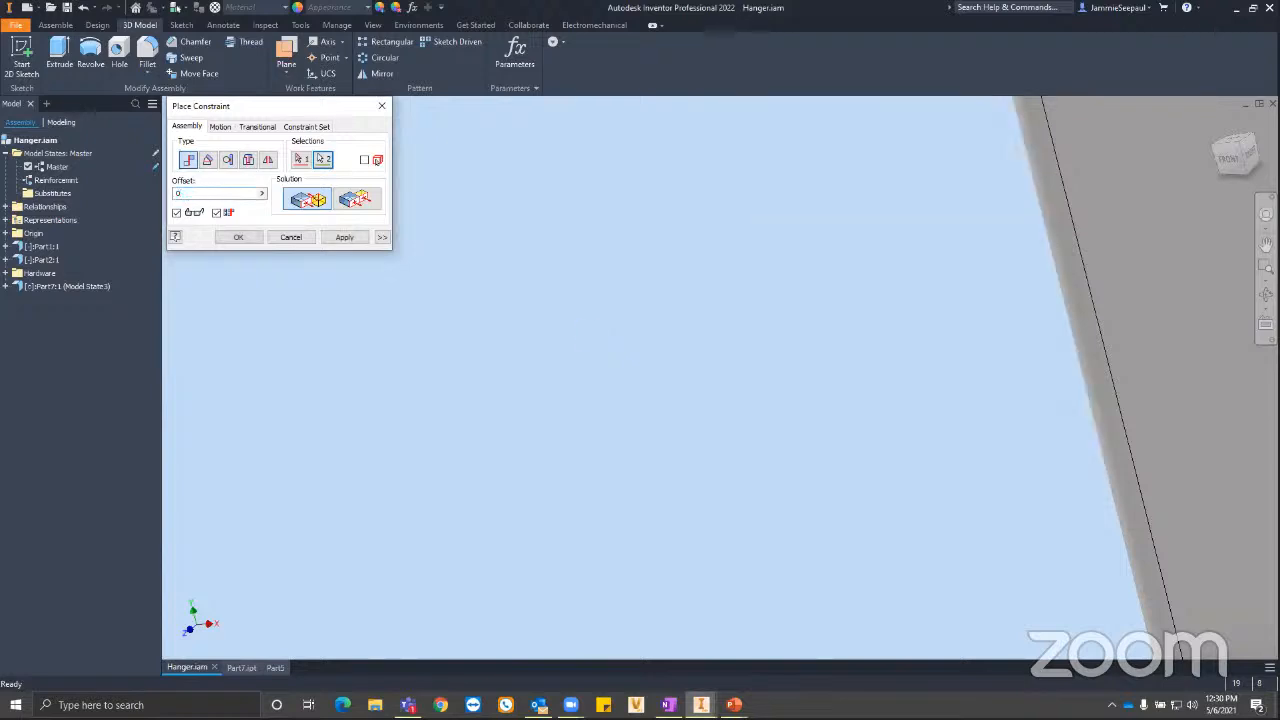
pyautogui.press('Return')
# Add a third Mate constraint between Part7's holed flange and the channel part's adjacent outer face, finish constraining, and restore an isometric view.
pyautogui.scroll(-5, 618, 316)
pyautogui.keyDown('shift'); pyautogui.moveTo(676, 299); pyautogui.dragTo(905, 293, button='middle'); pyautogui.keyUp('shift')
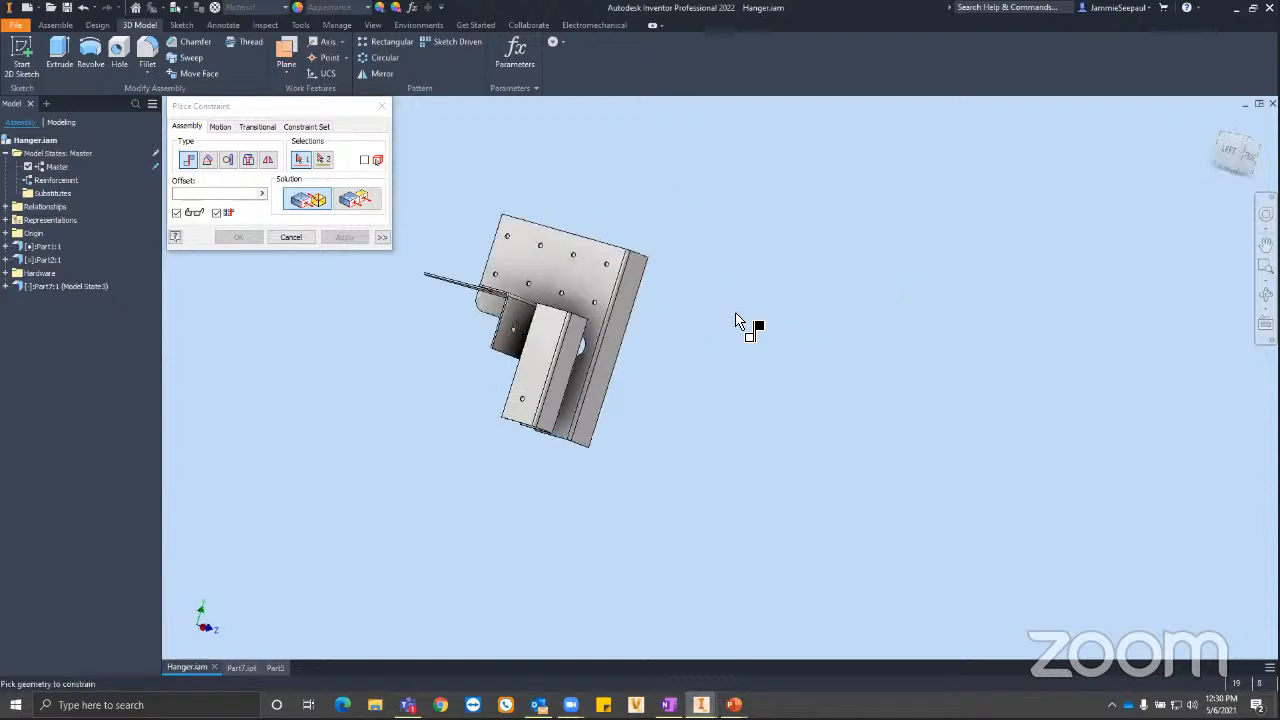
pyautogui.keyDown('shift'); pyautogui.moveTo(566, 322); pyautogui.dragTo(618, 345, button='middle'); pyautogui.keyUp('shift')
pyautogui.scroll(5, 618, 345)
pyautogui.click(608, 242)
pyautogui.keyDown('shift'); pyautogui.moveTo(860, 354); pyautogui.dragTo(780, 366, button='middle'); pyautogui.keyUp('shift')
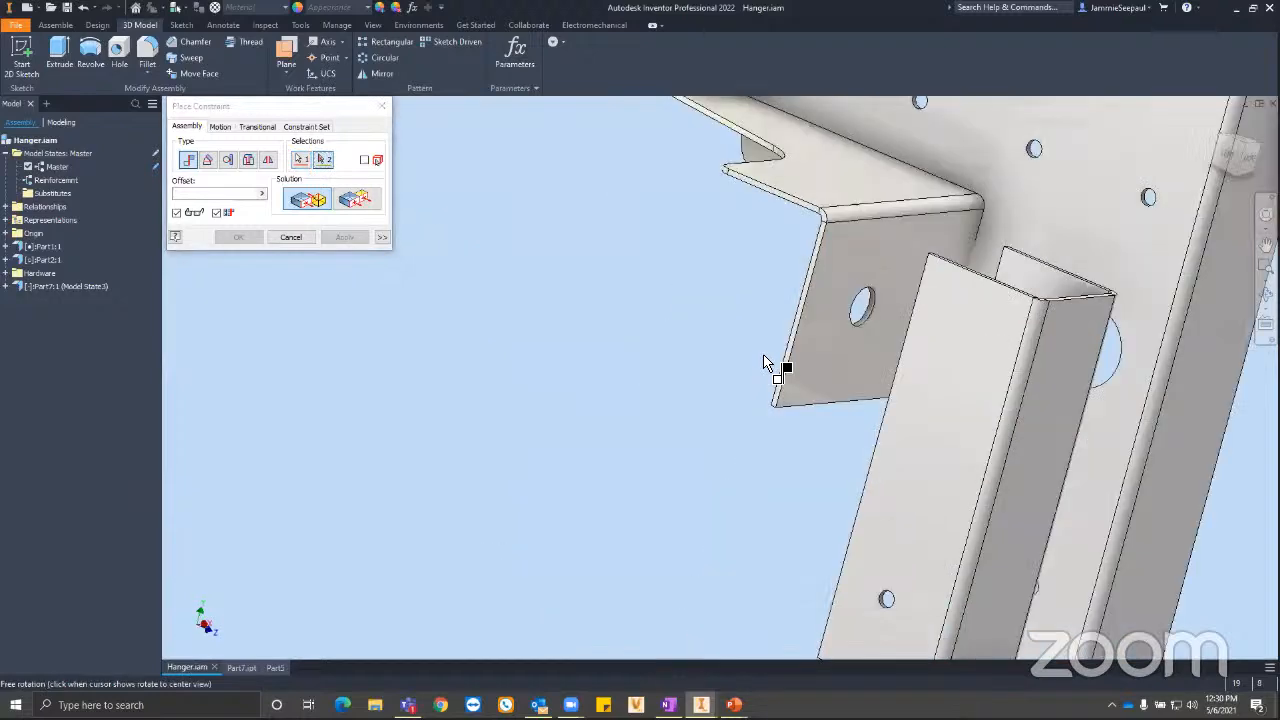
pyautogui.click(1064, 360)
pyautogui.press('Return')
pyautogui.click(303, 240)
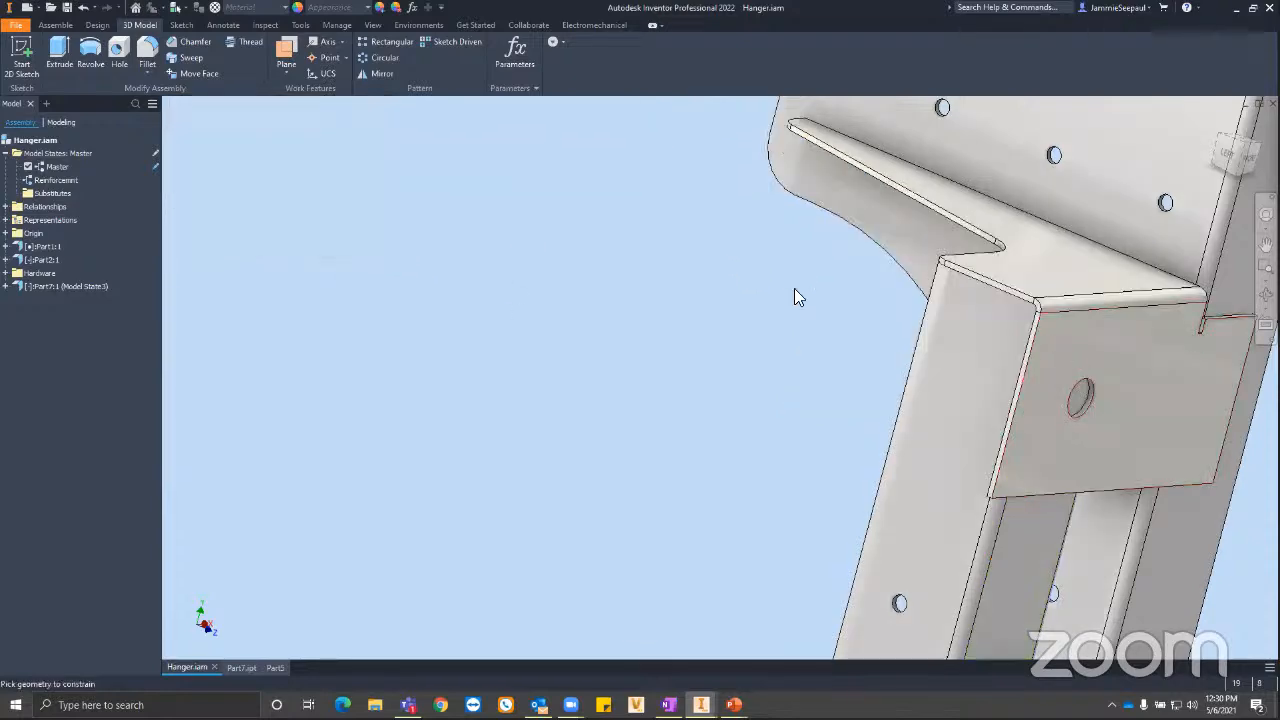
pyautogui.press('F6')
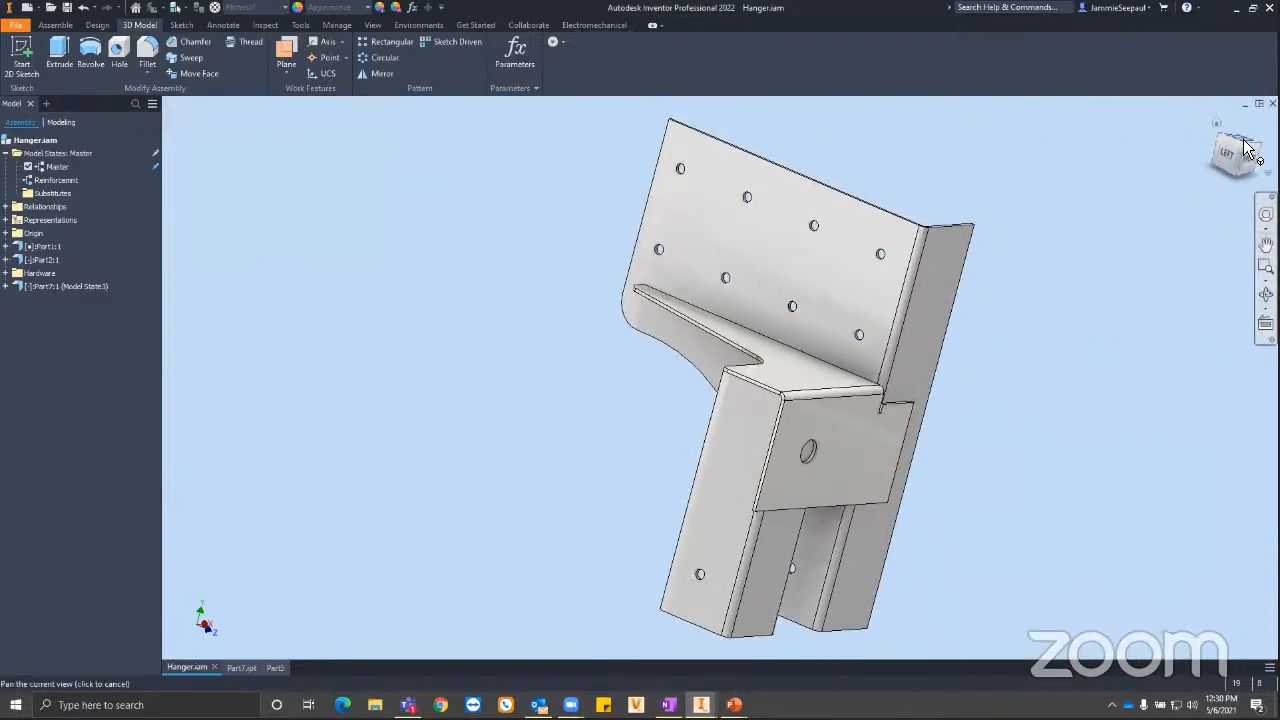
pyautogui.click(1236, 135)
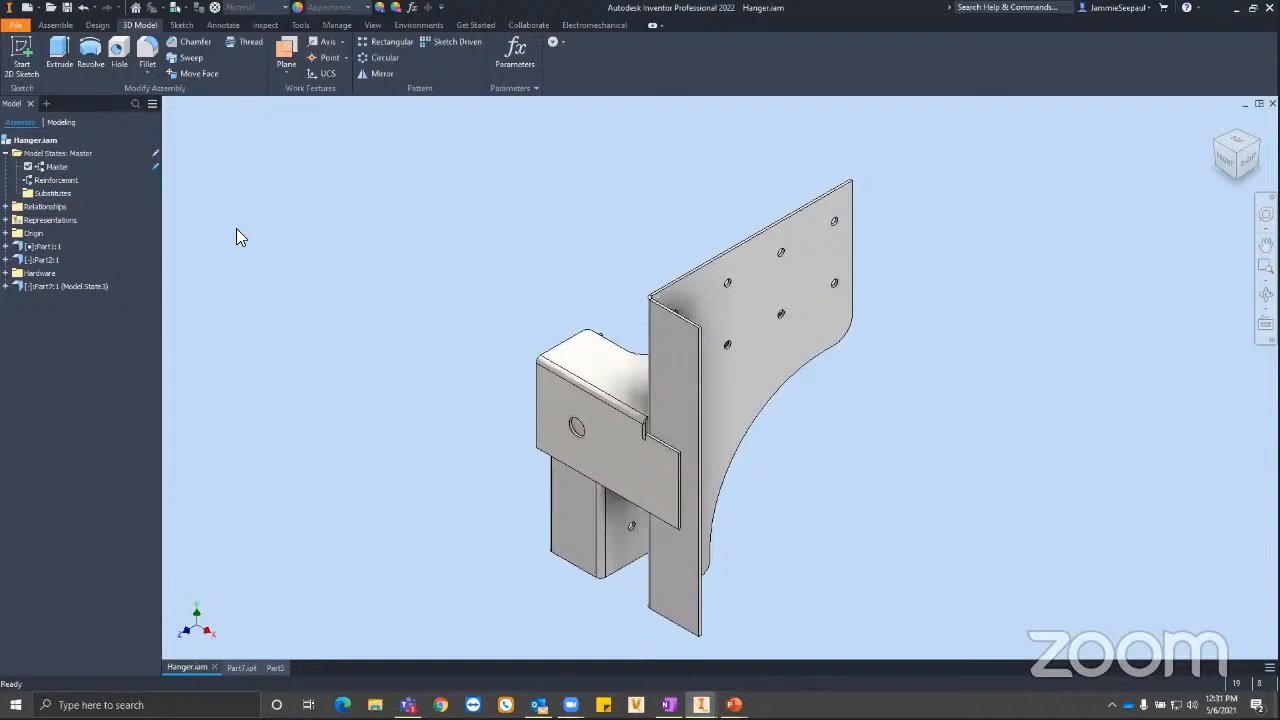
# Activate the assembly's Reinforcemnt model state and unsuppress Part7 in it.
pyautogui.click(24, 182)
pyautogui.doubleClick(24, 182)
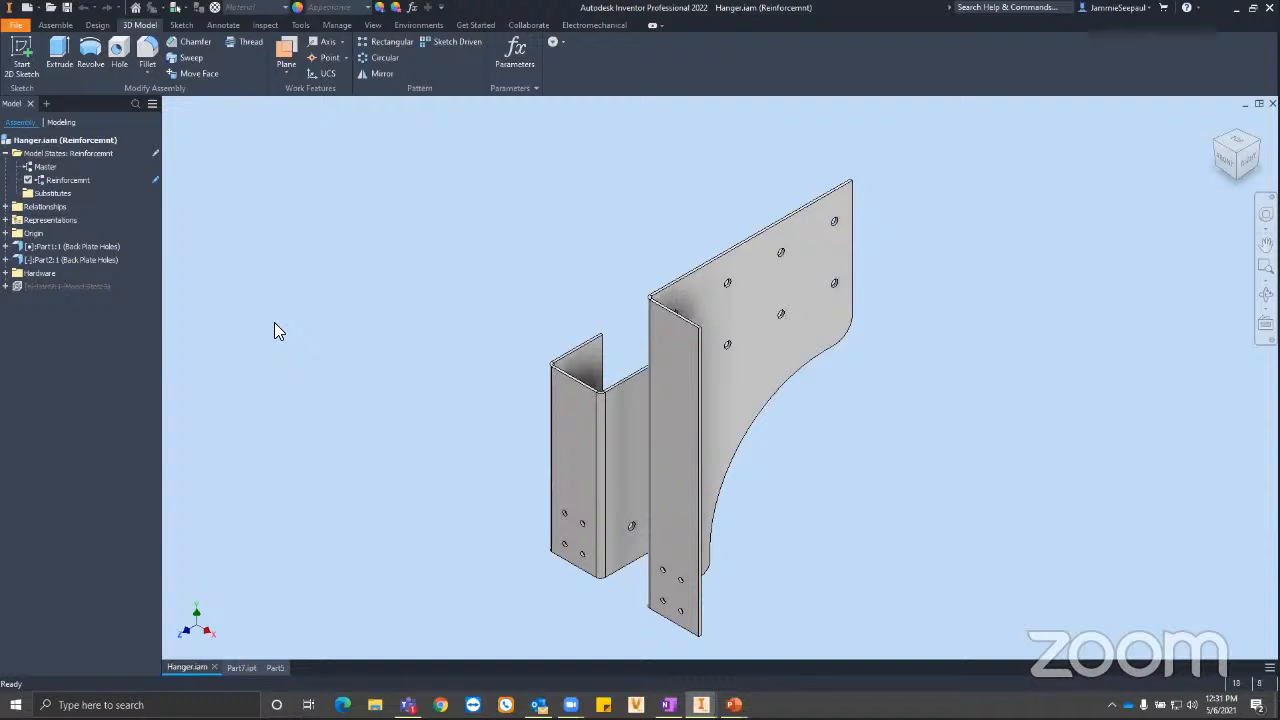
pyautogui.click(52, 285)
pyautogui.rightClick(52, 285)
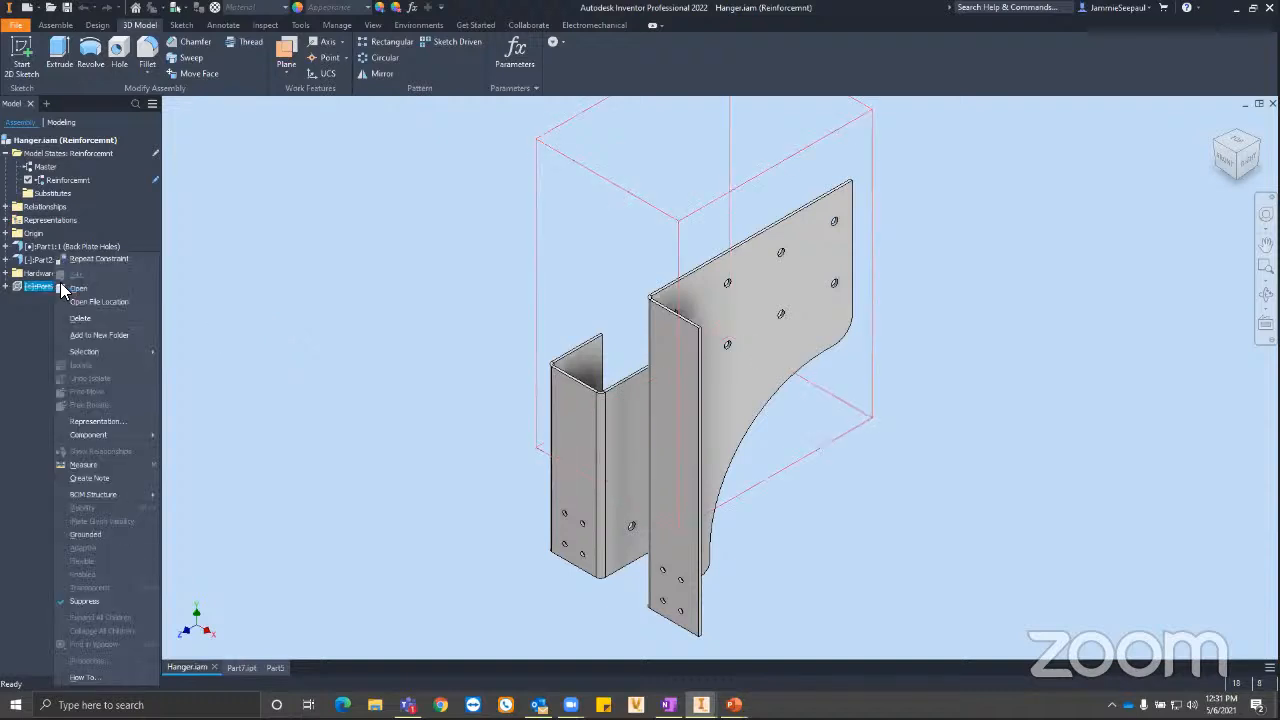
pyautogui.click(100, 599)
pyautogui.click(592, 382)
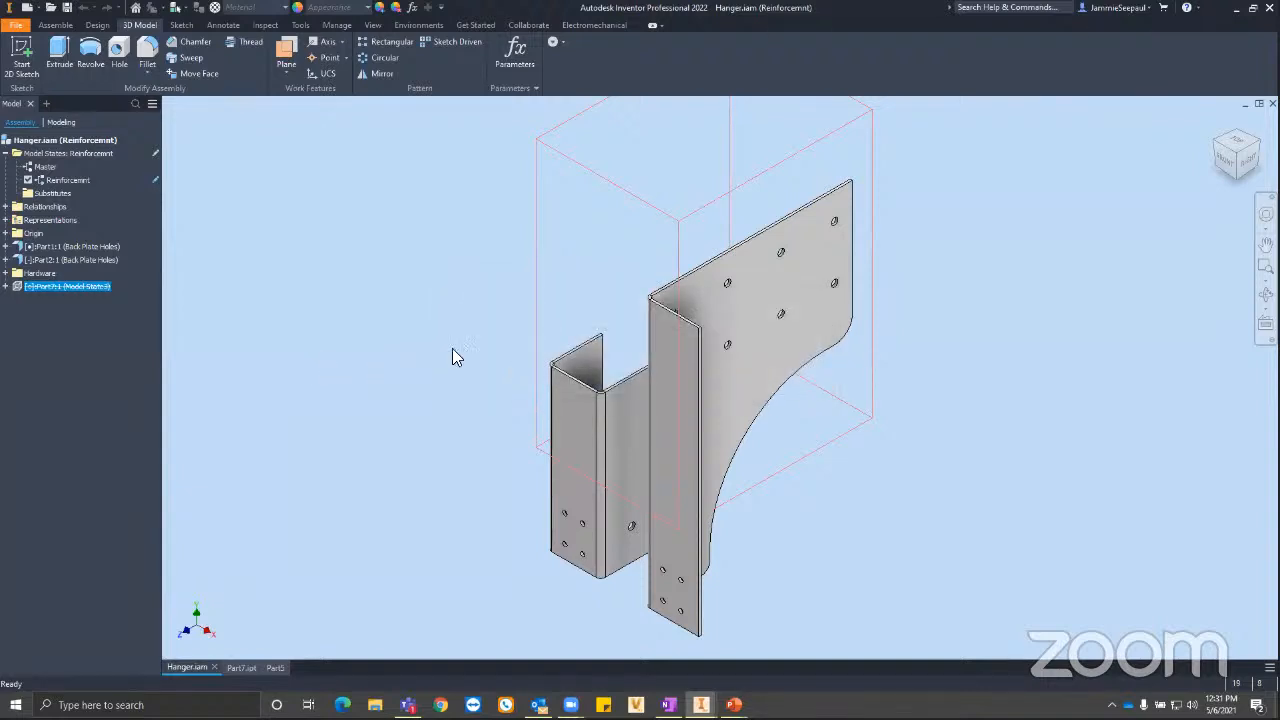
pyautogui.click(382, 325)
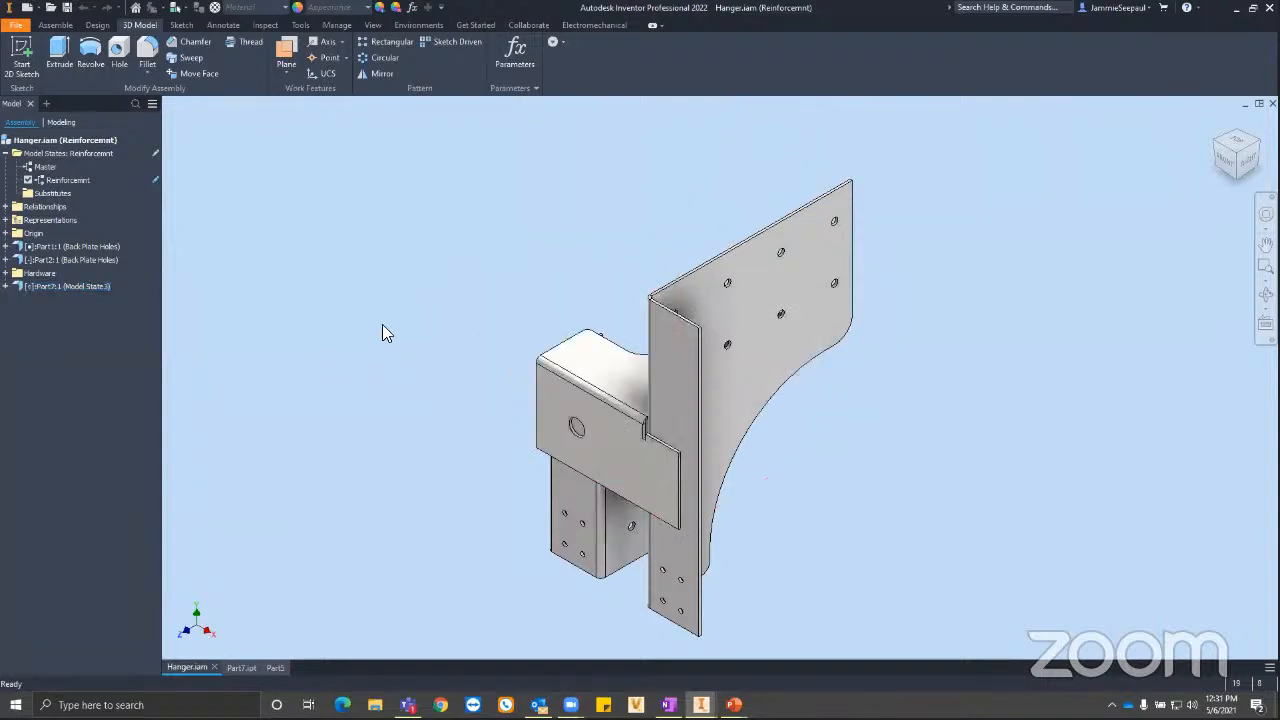
# Set the Part7 component to Model State4 within the Reinforcemnt assembly model state.
pyautogui.click(6, 287)
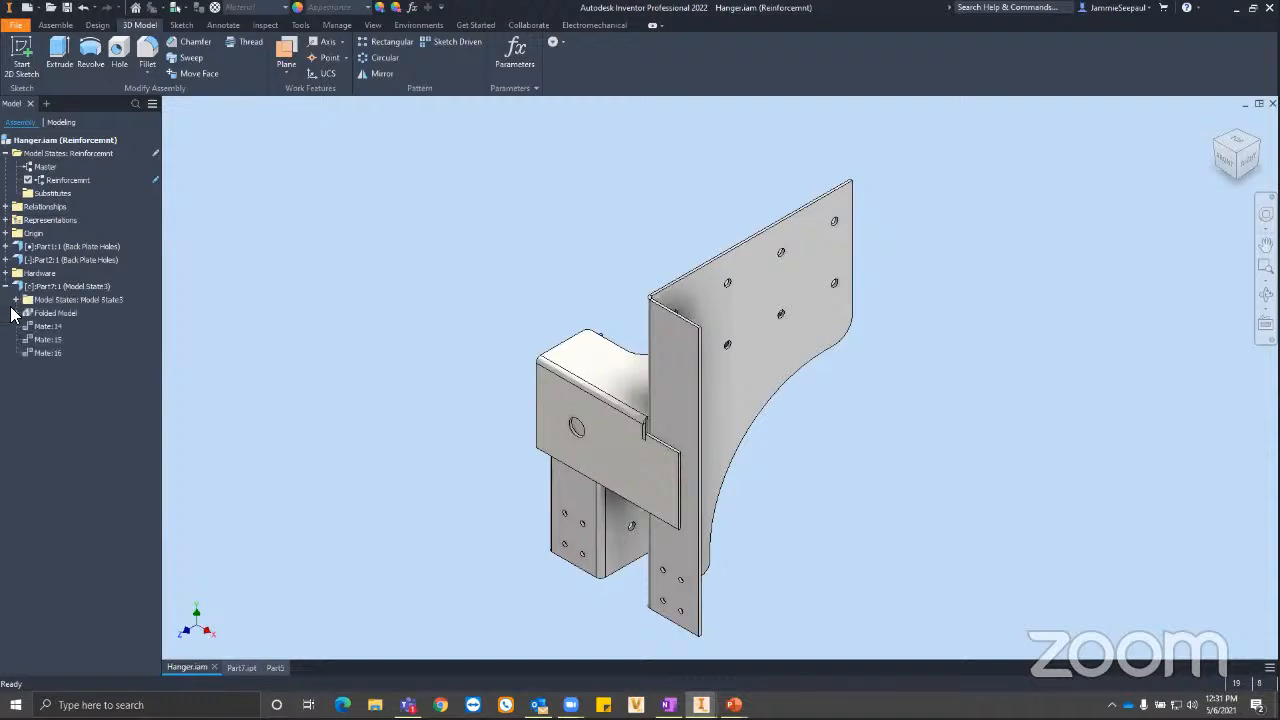
pyautogui.click(15, 300)
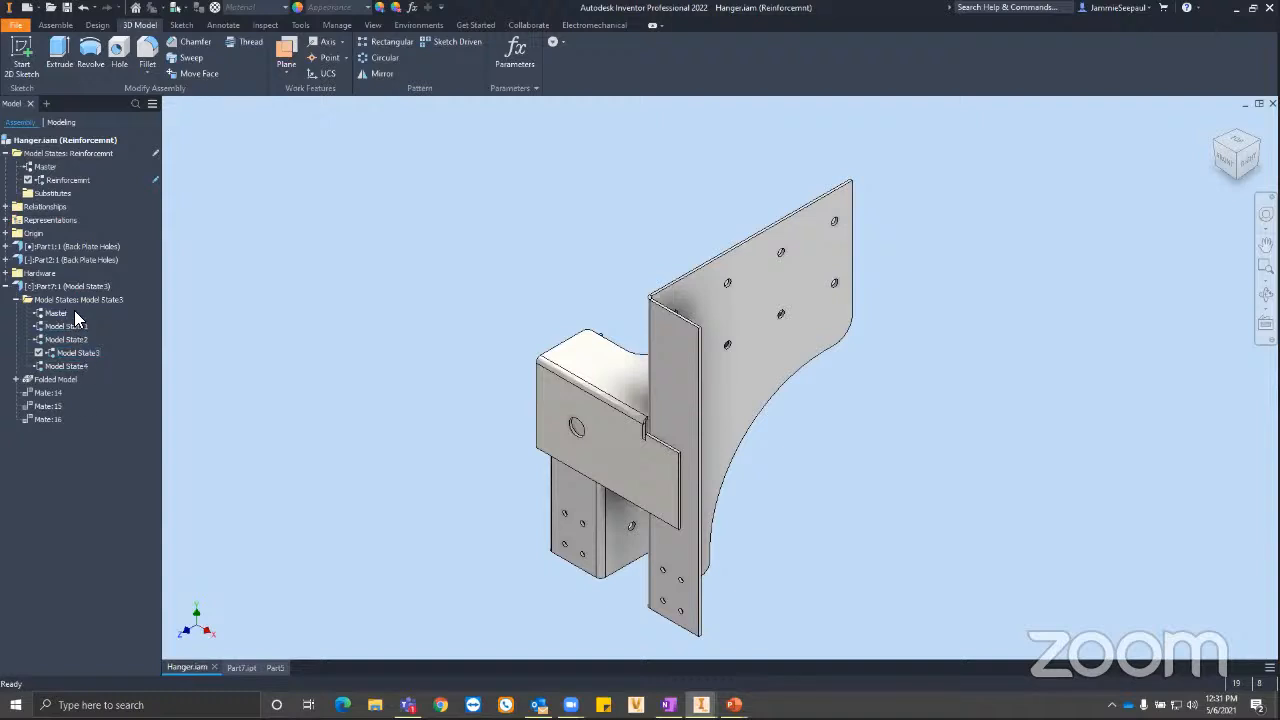
pyautogui.doubleClick(76, 367)
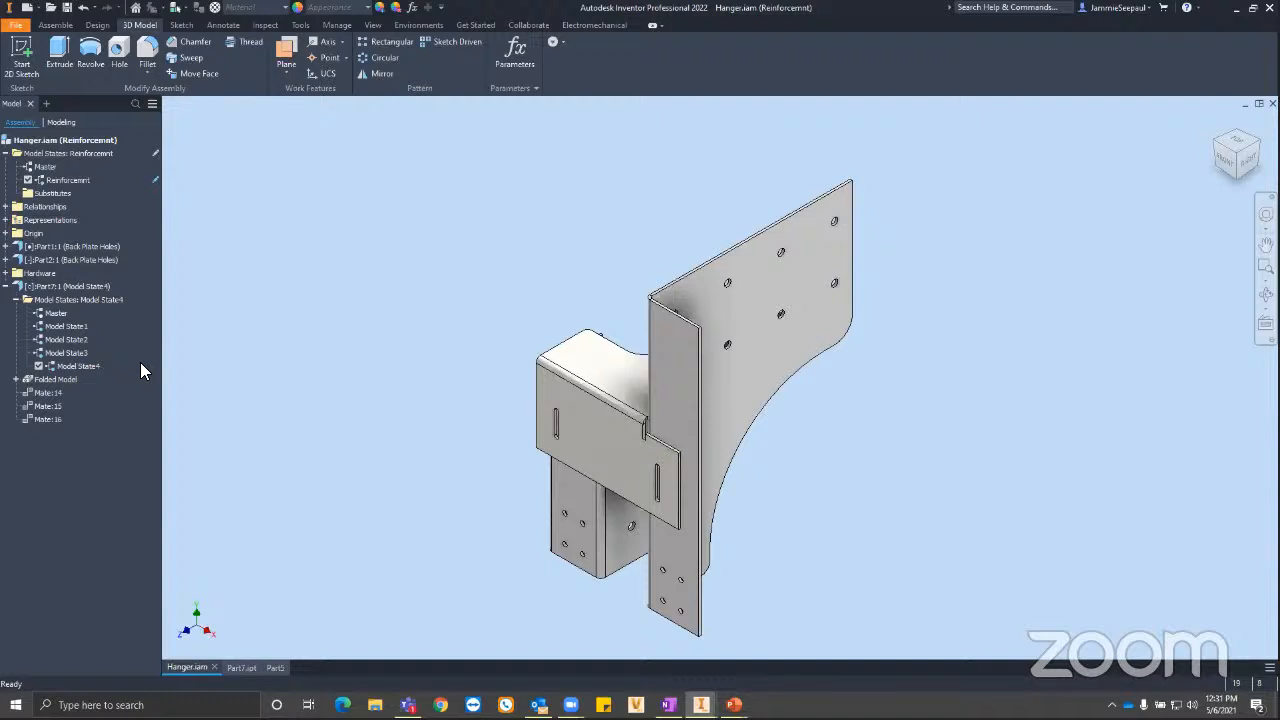
# Activate the Hardware view representation in the Master model state and switch the assembly to the Reinforcemnt model state.
pyautogui.doubleClick(32, 168)
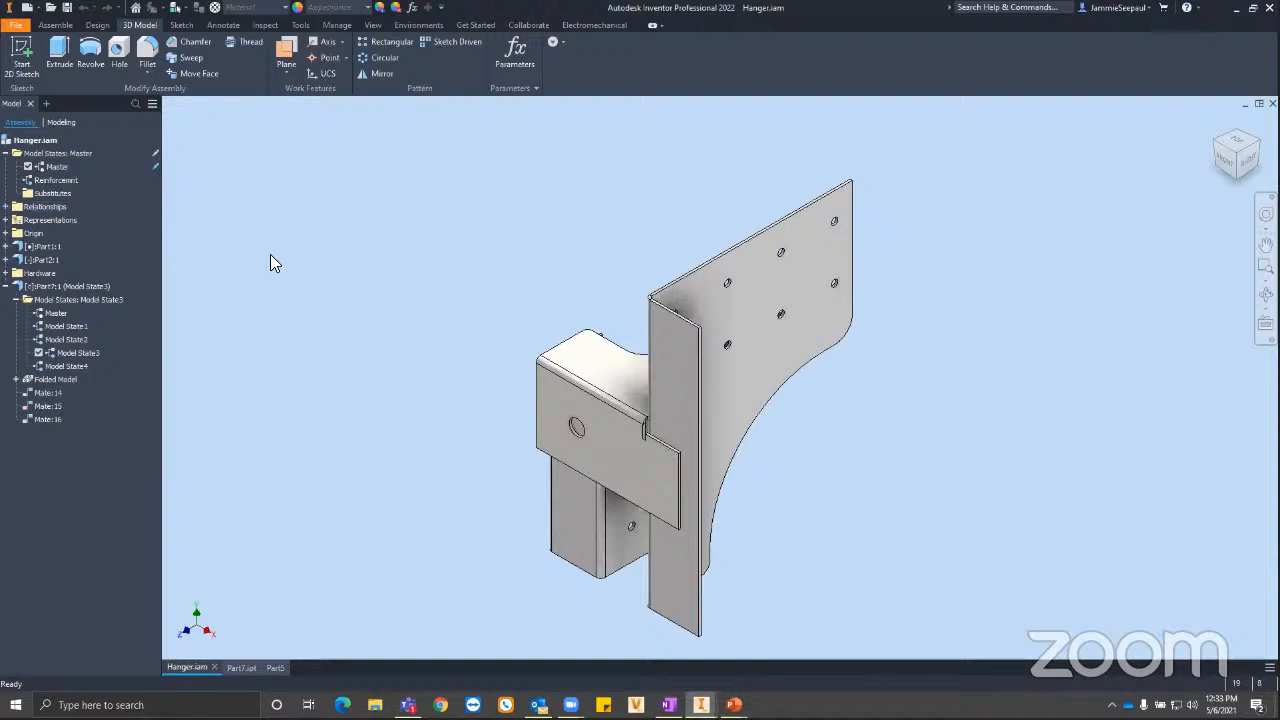
pyautogui.click(5, 220)
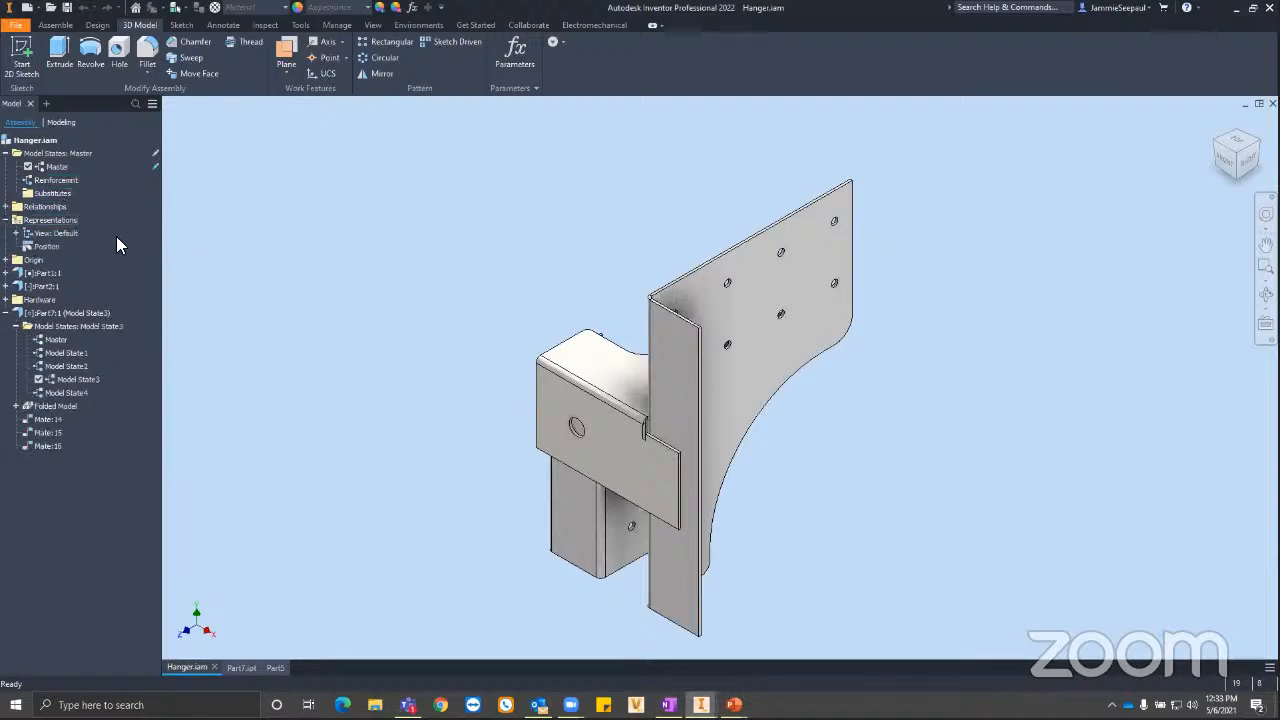
pyautogui.click(15, 233)
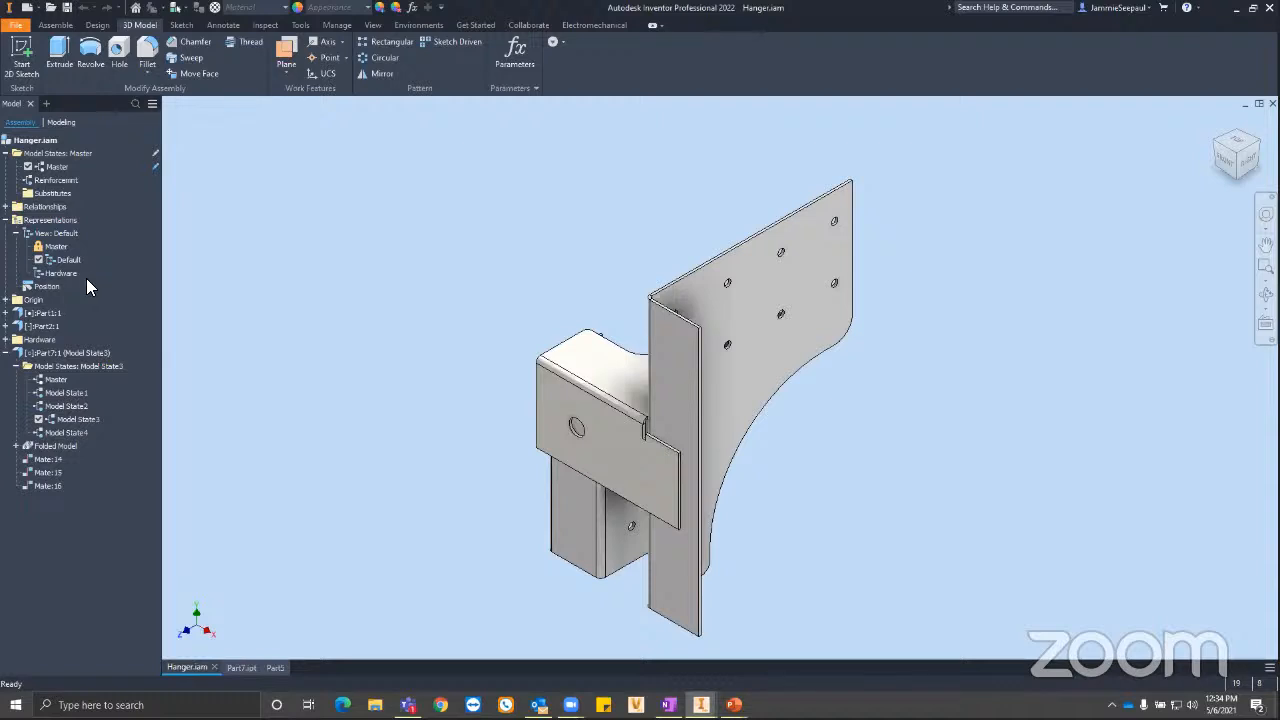
pyautogui.click(42, 275)
pyautogui.doubleClick(42, 274)
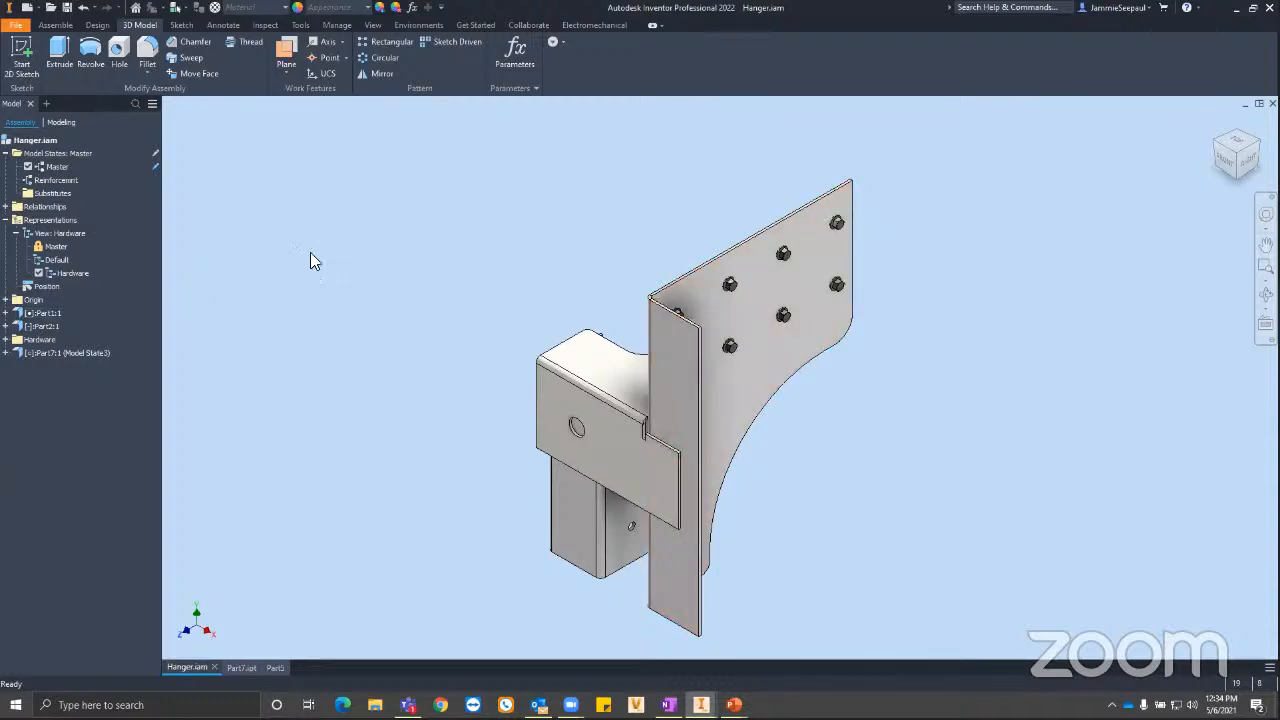
pyautogui.doubleClick(45, 180)
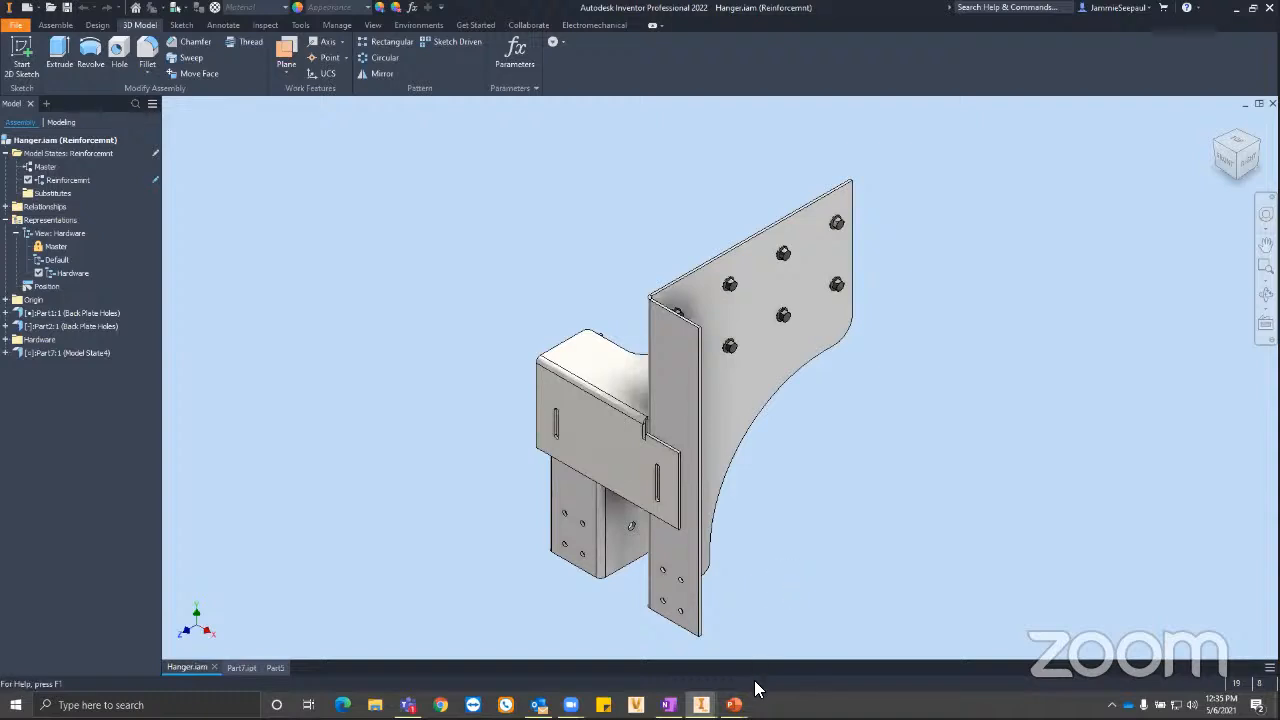
# Switch to the PowerPoint slide show and advance from the Hanger Assembly Demo slide to the Recap slide.
pyautogui.moveTo(734, 704)
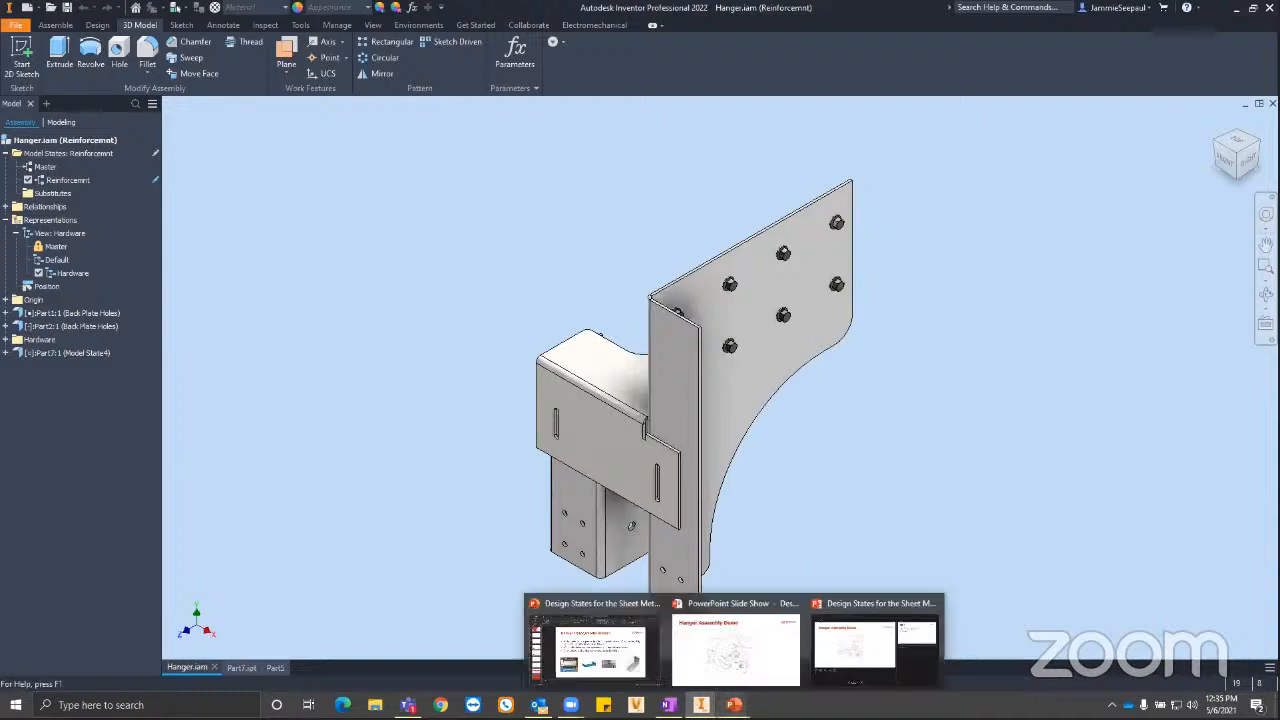
pyautogui.click(740, 665)
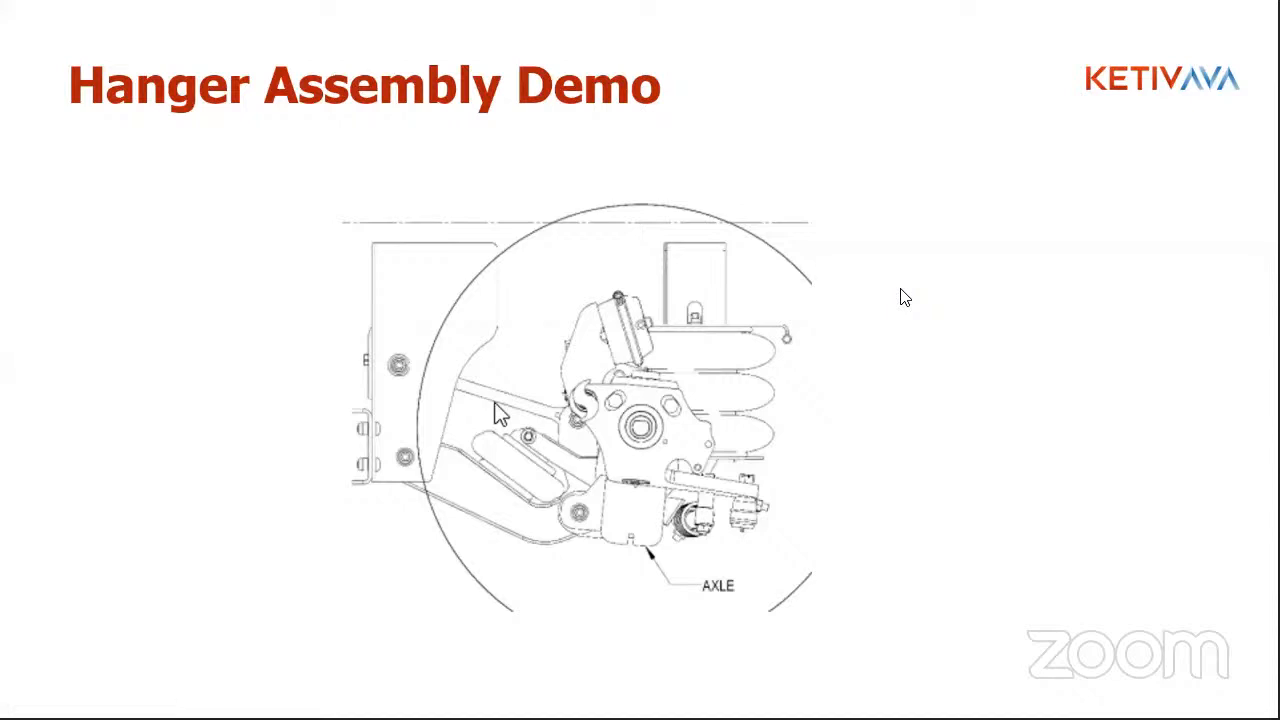
pyautogui.press('Right')
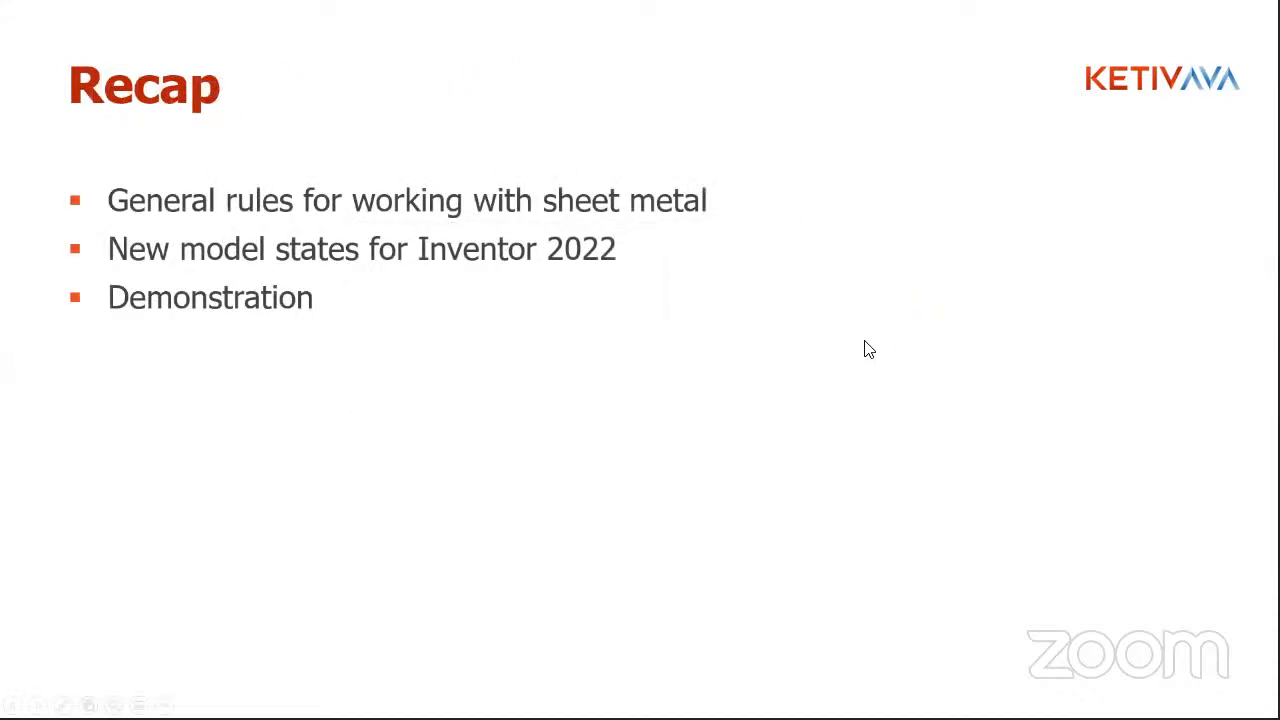